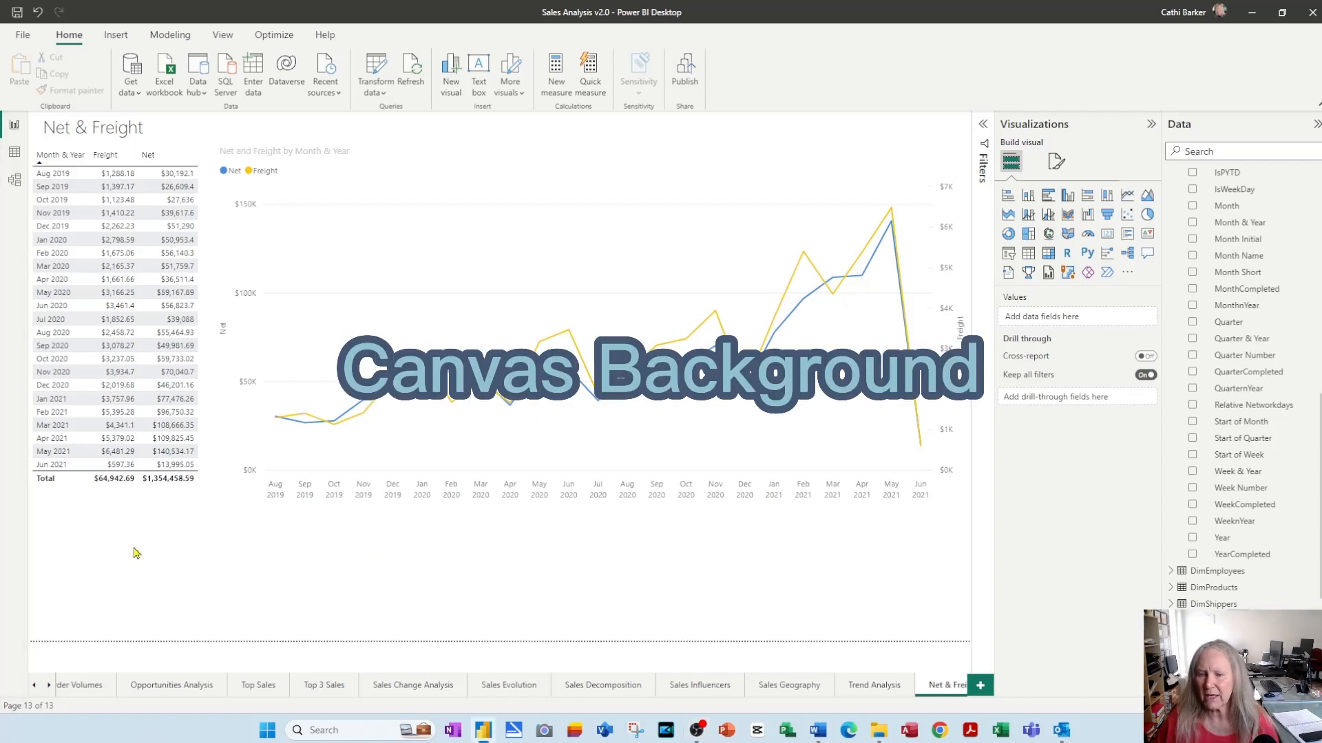
# Step: Set the Net & Freight page's canvas background to the lightest grey theme shade with 50% transparency
pyautogui.click(1055, 166)
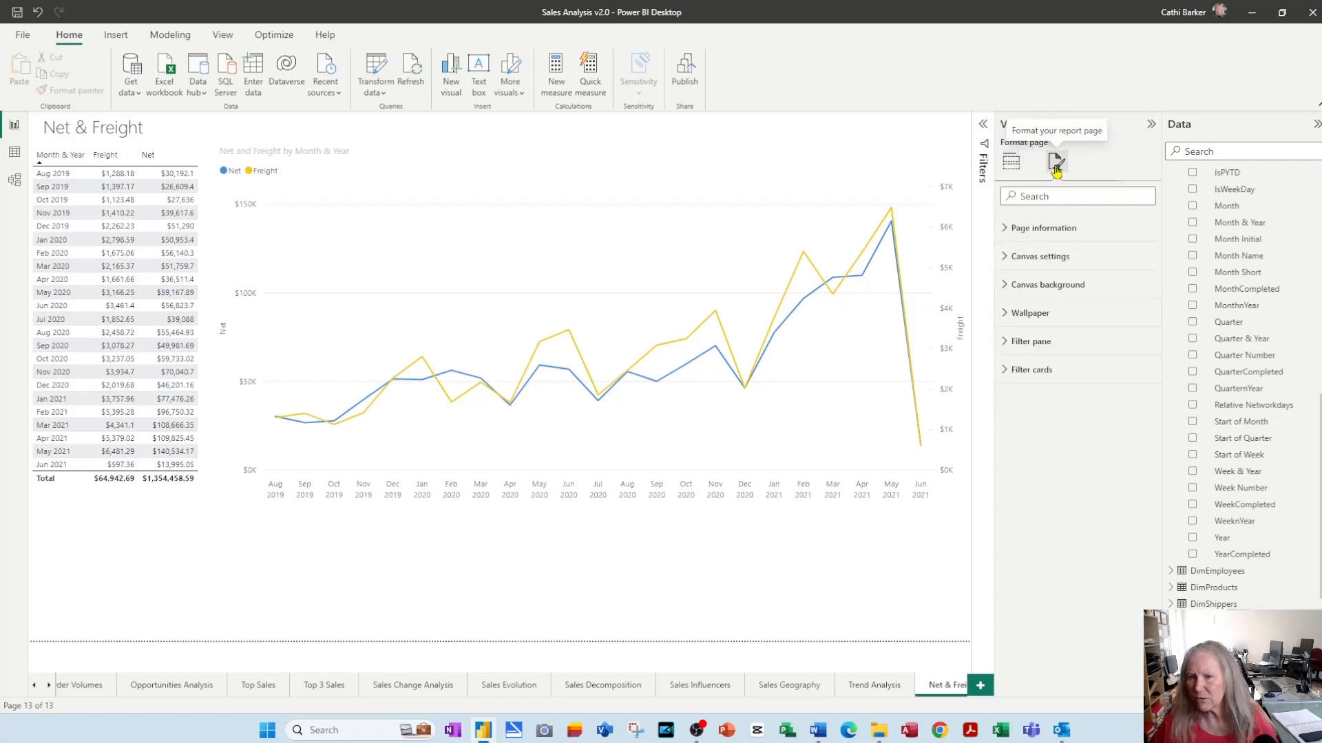
pyautogui.click(1039, 296)
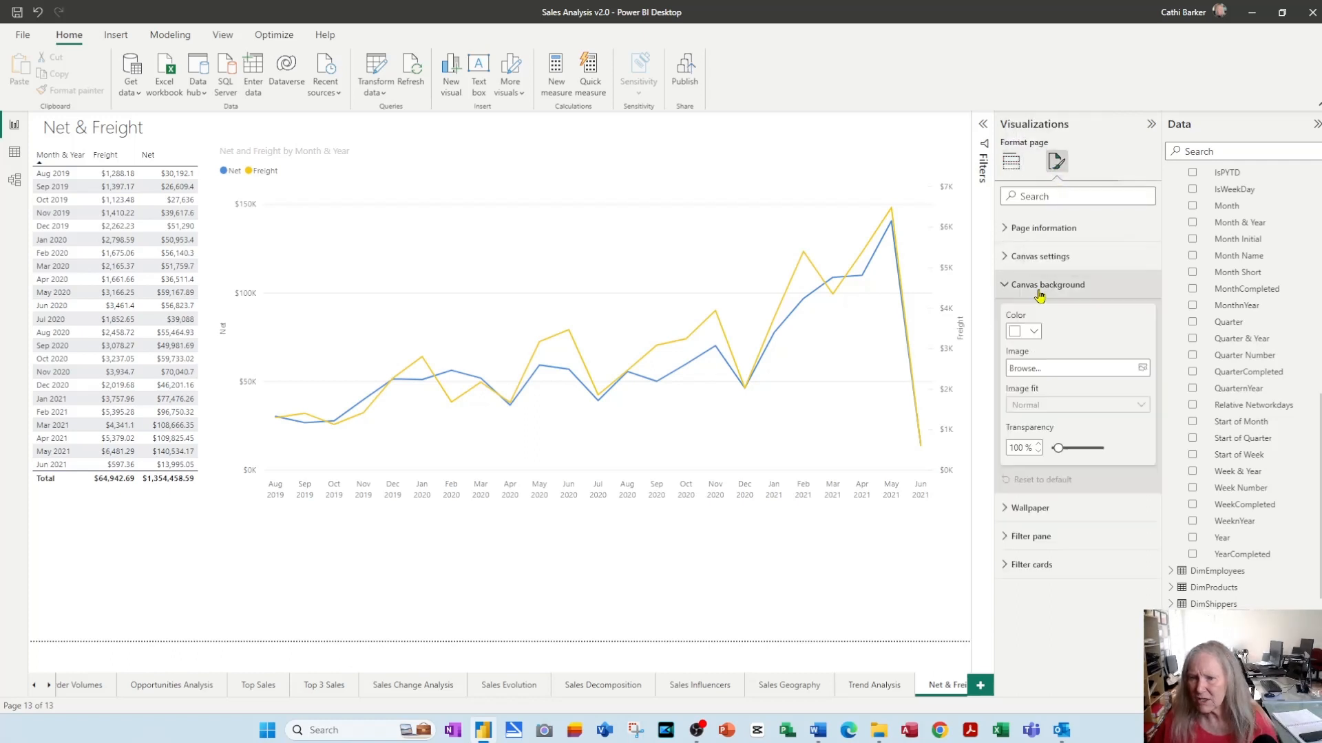
pyautogui.click(1034, 333)
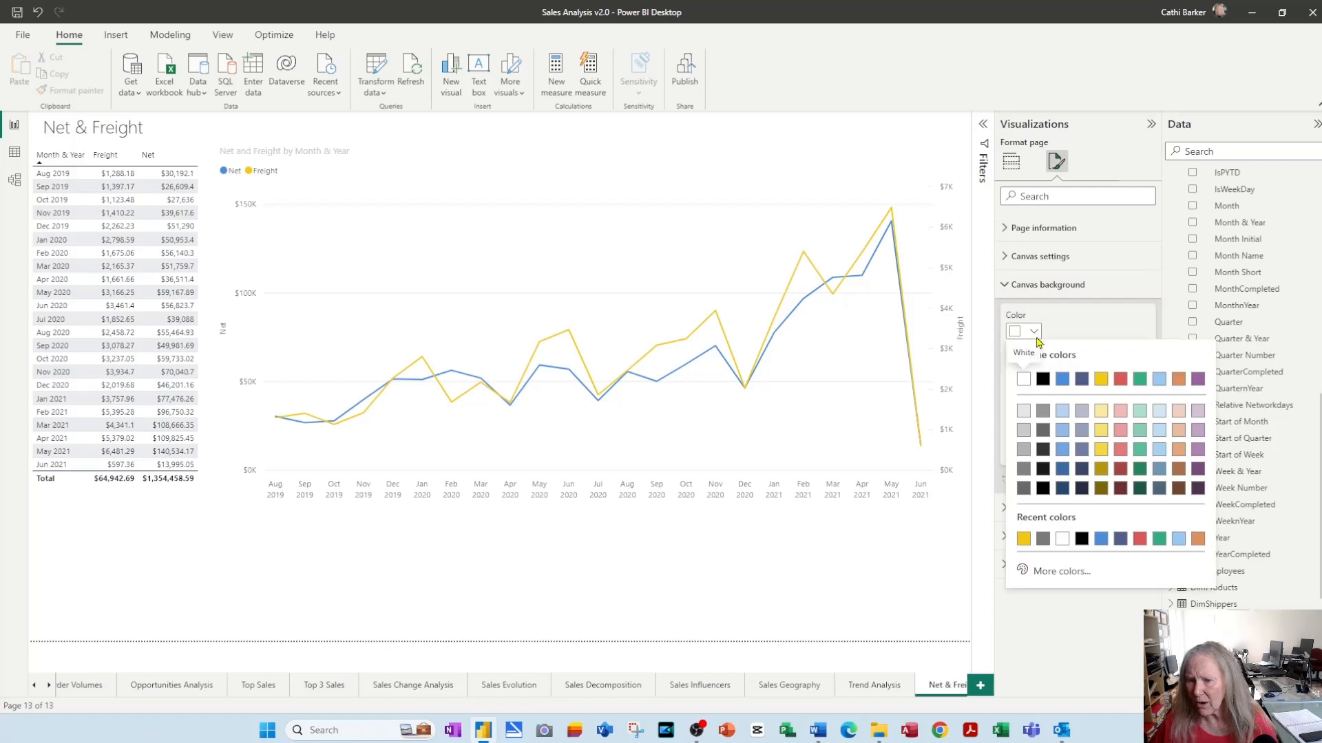
pyautogui.click(1026, 413)
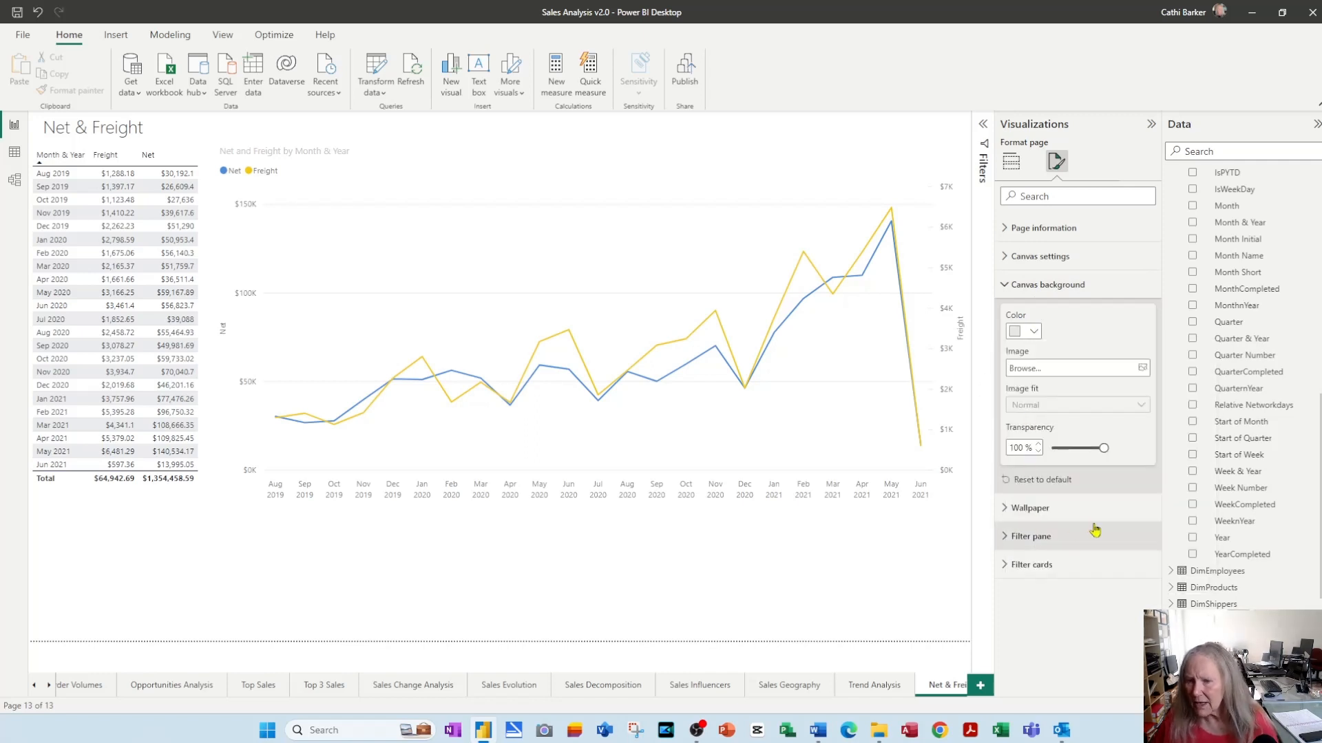
pyautogui.click(1078, 448)
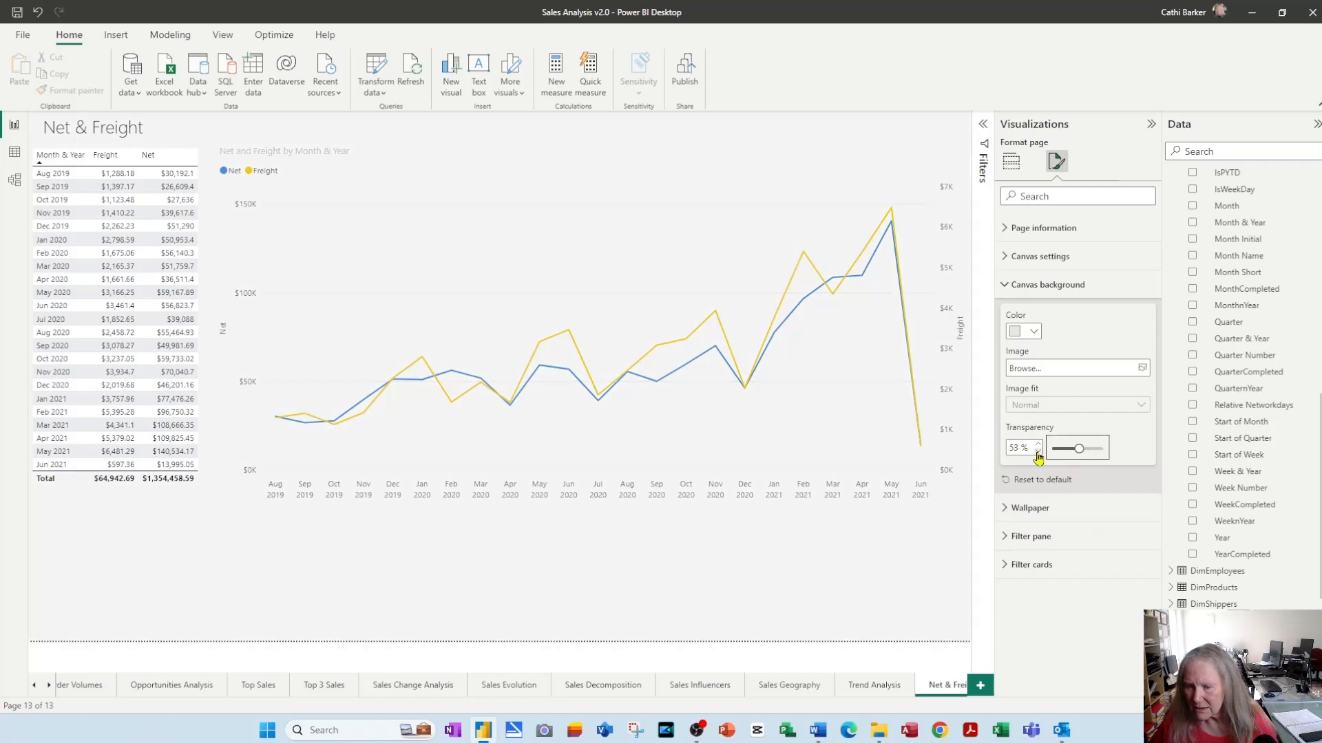
pyautogui.click(1037, 451)
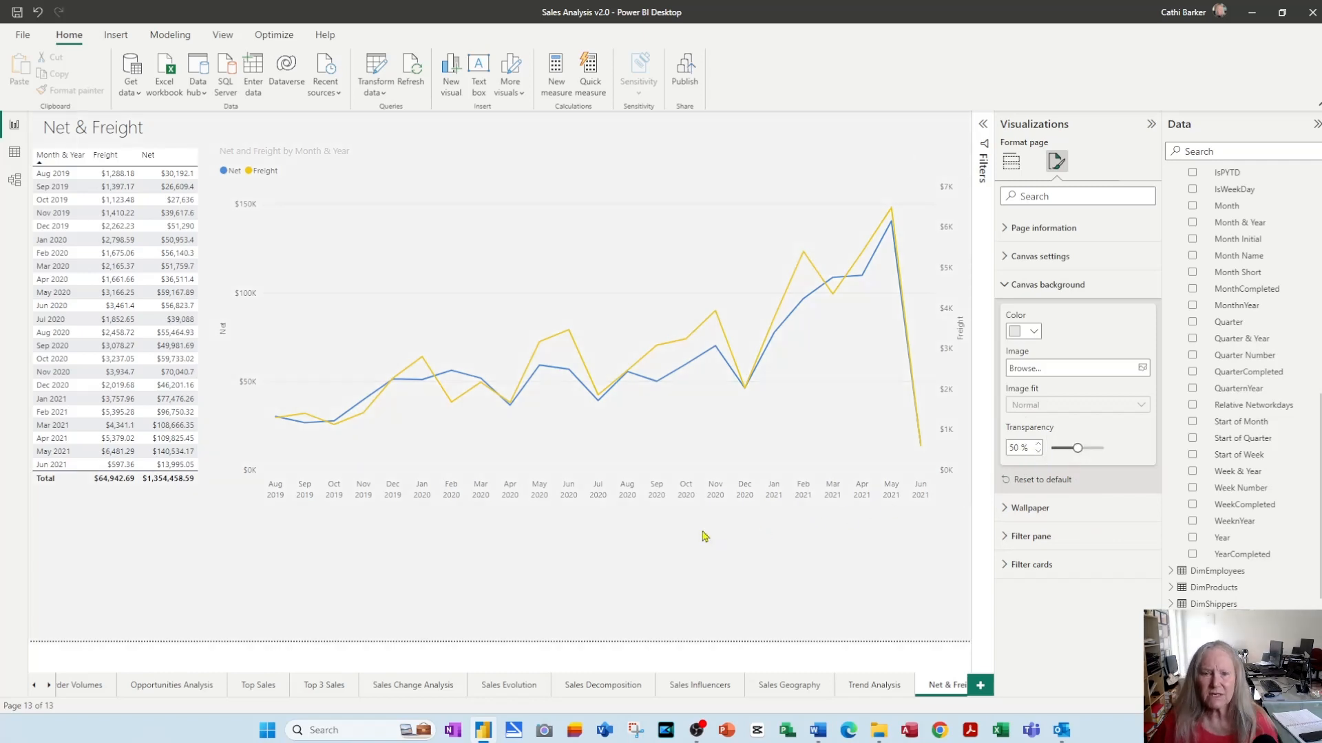
pyautogui.click(652, 562)
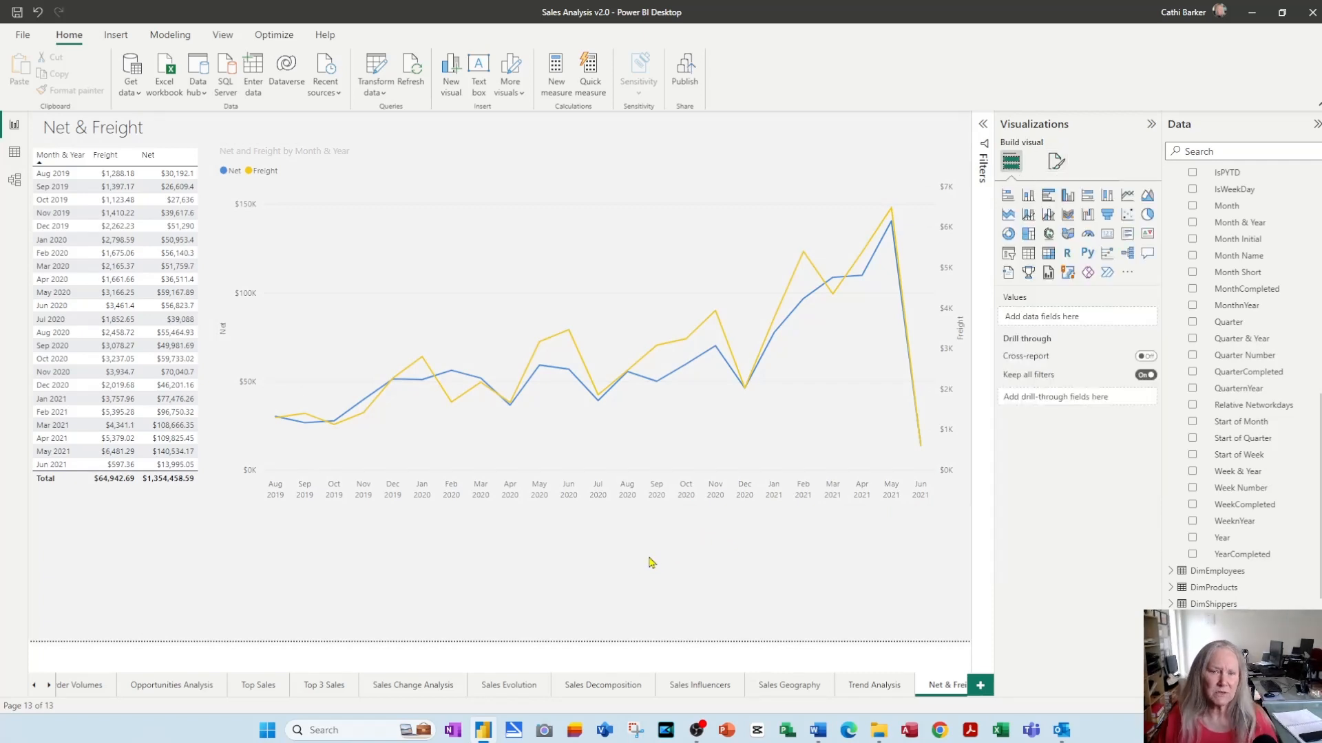
# Step: Duplicate the Net & Freight report page
pyautogui.click(48, 688)
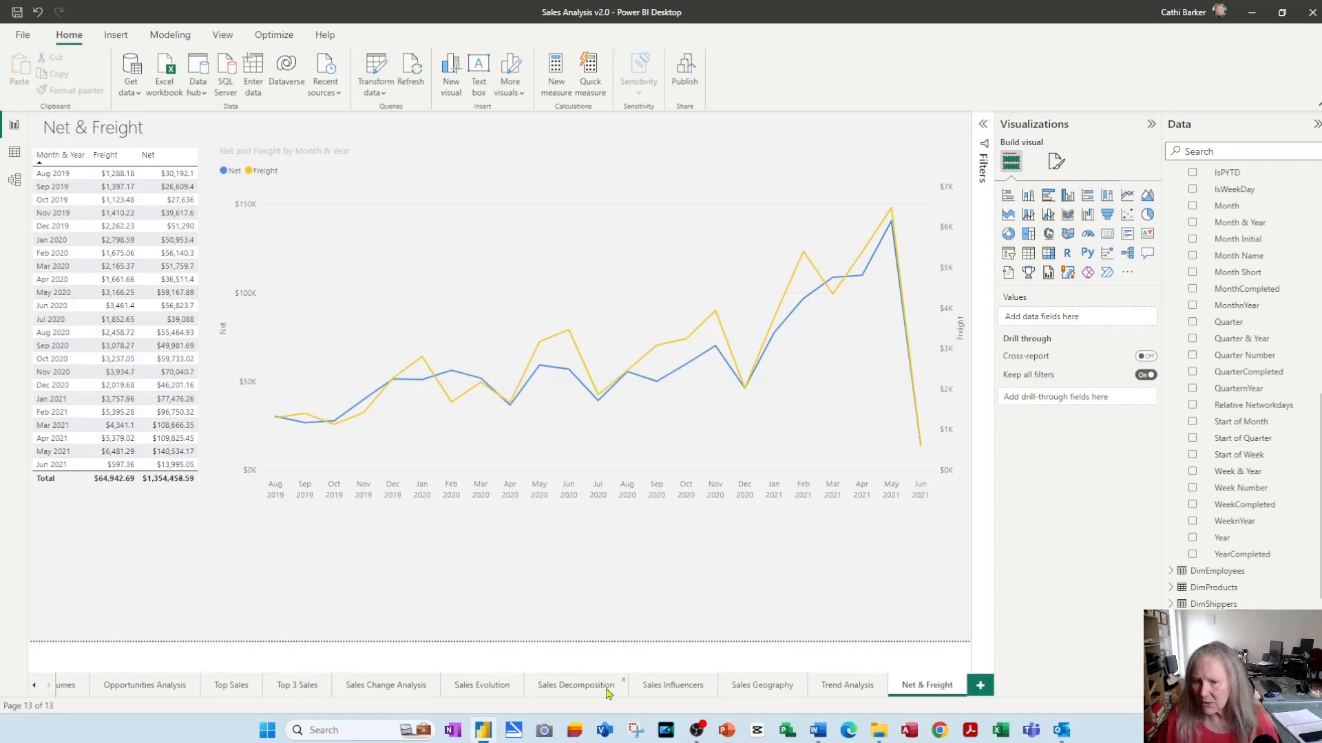
pyautogui.rightClick(922, 688)
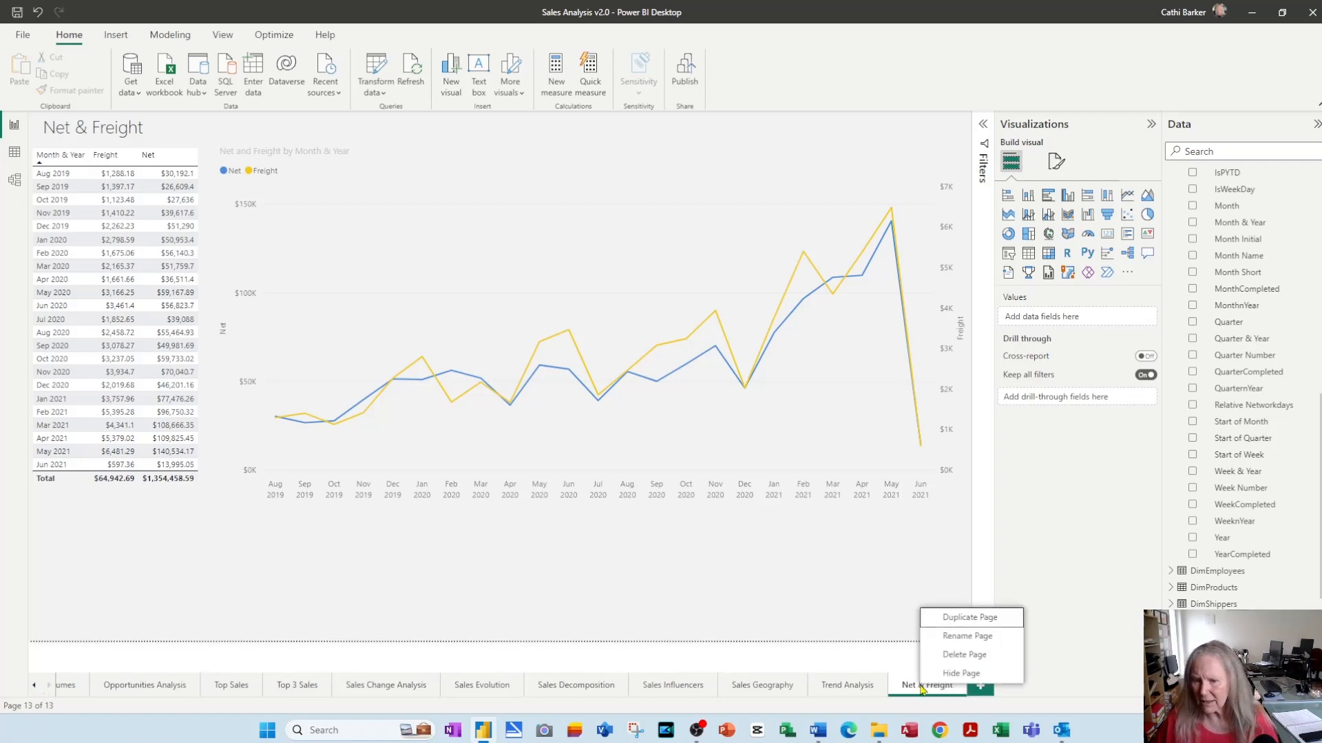
pyautogui.click(981, 623)
# Step: Rename the duplicated page as Net & Freight Cumulative
pyautogui.doubleClick(885, 689)
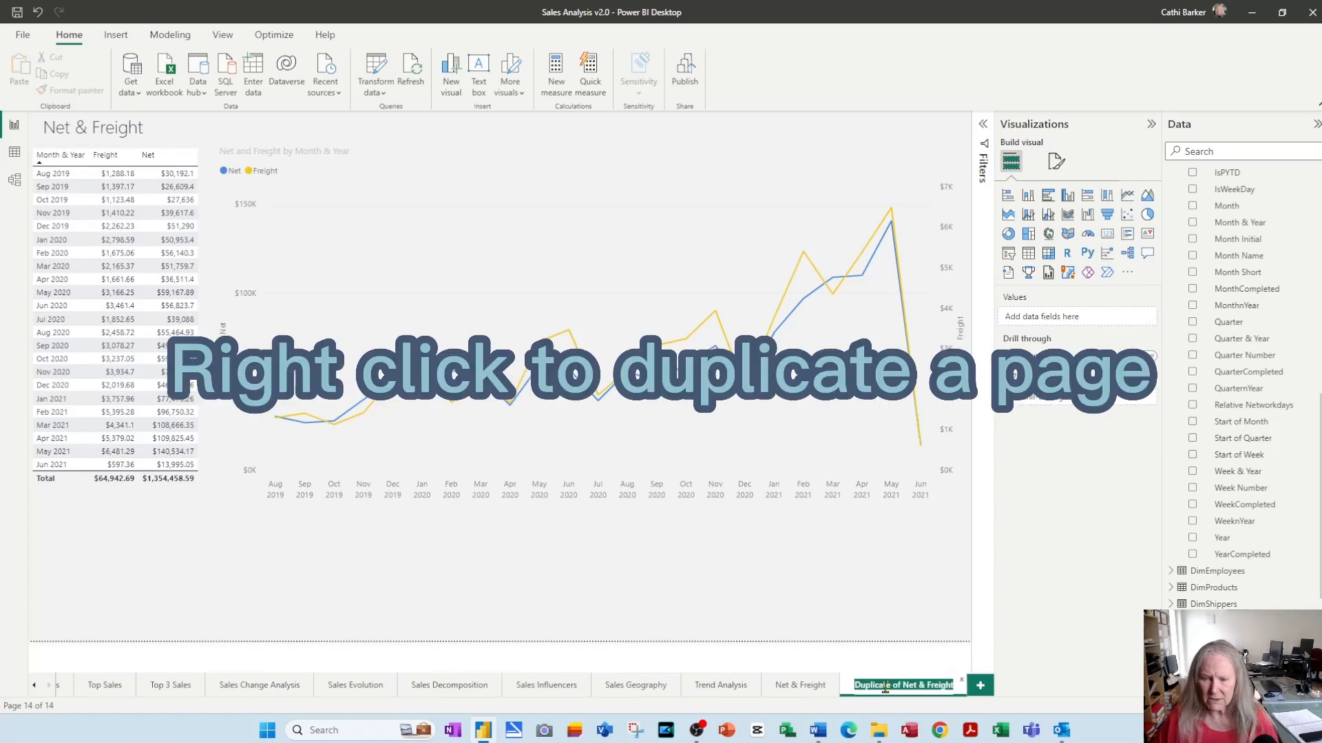
pyautogui.press('Home')
pyautogui.hotkey('ctrl', 'shift', 'Right')
pyautogui.hotkey('ctrl', 'shift', 'Right')
pyautogui.press('Delete')
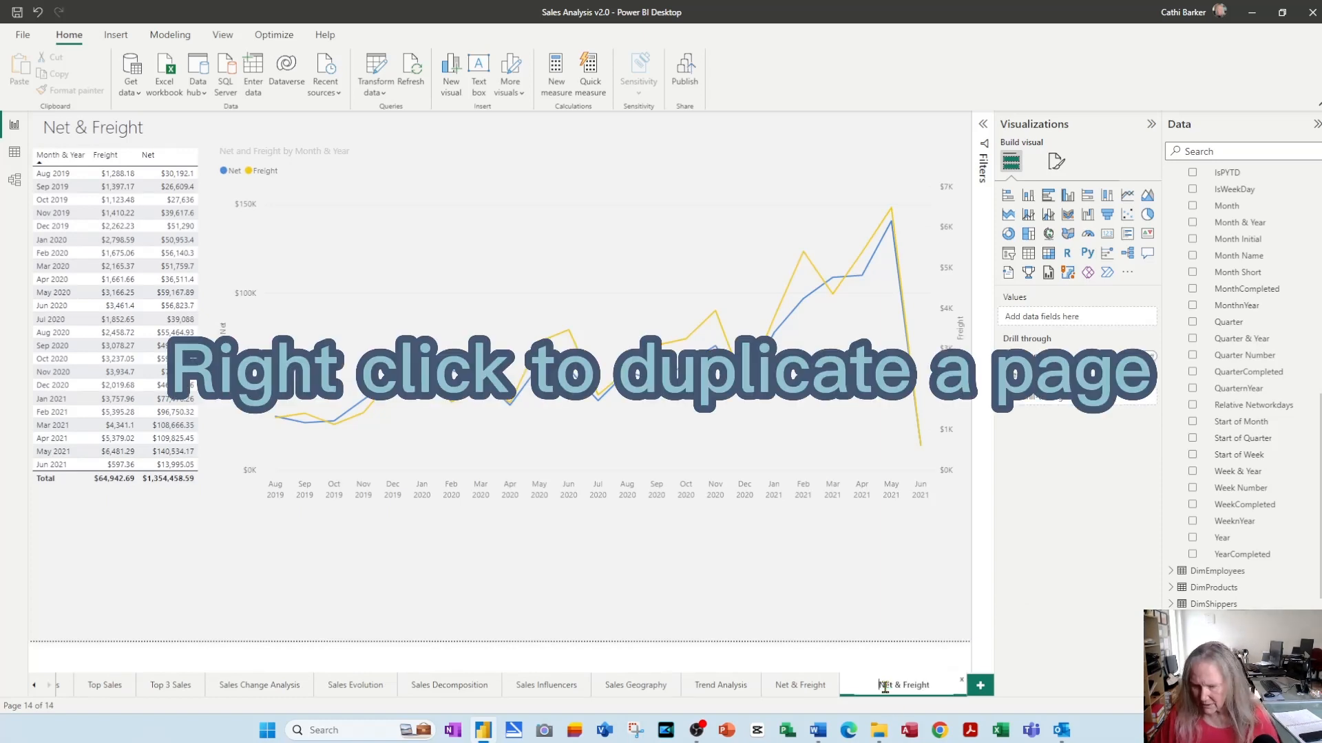
pyautogui.hotkey('ctrl', 'Right')
pyautogui.hotkey('ctrl', 'Right')
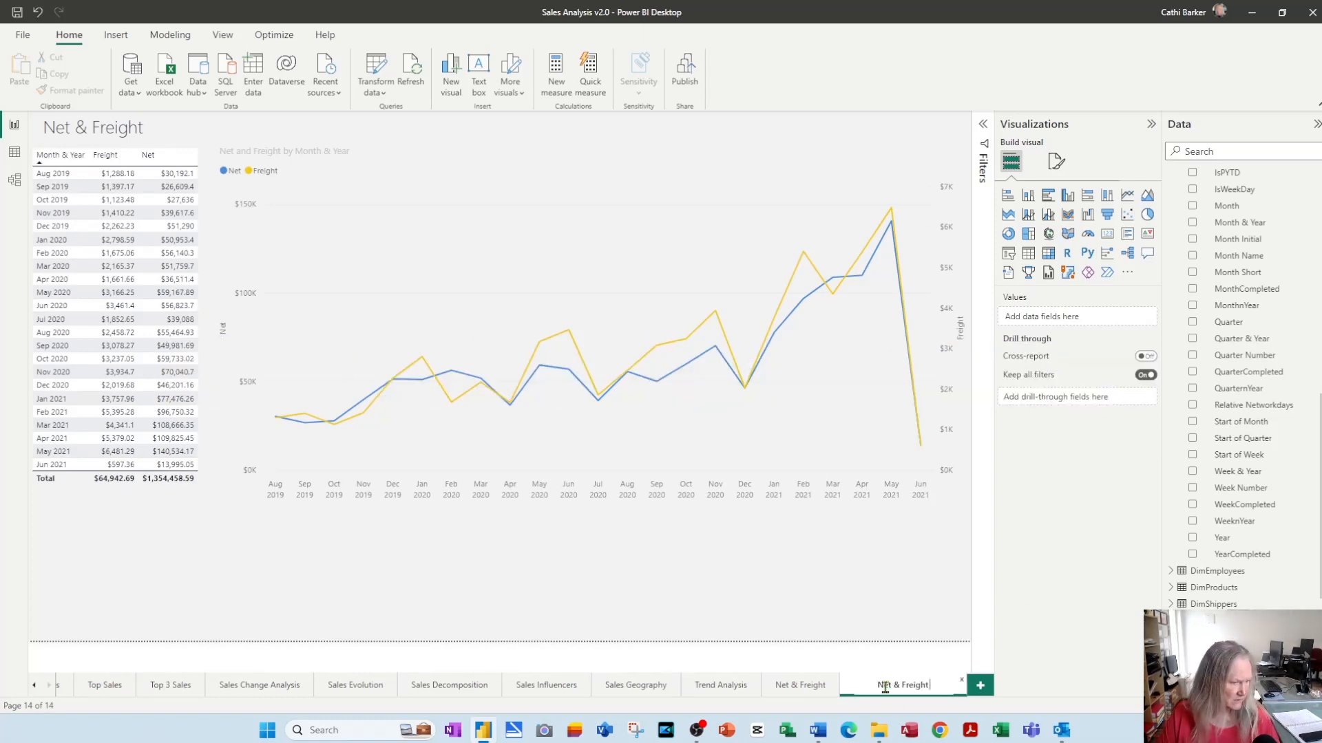
pyautogui.write('Cumulative')
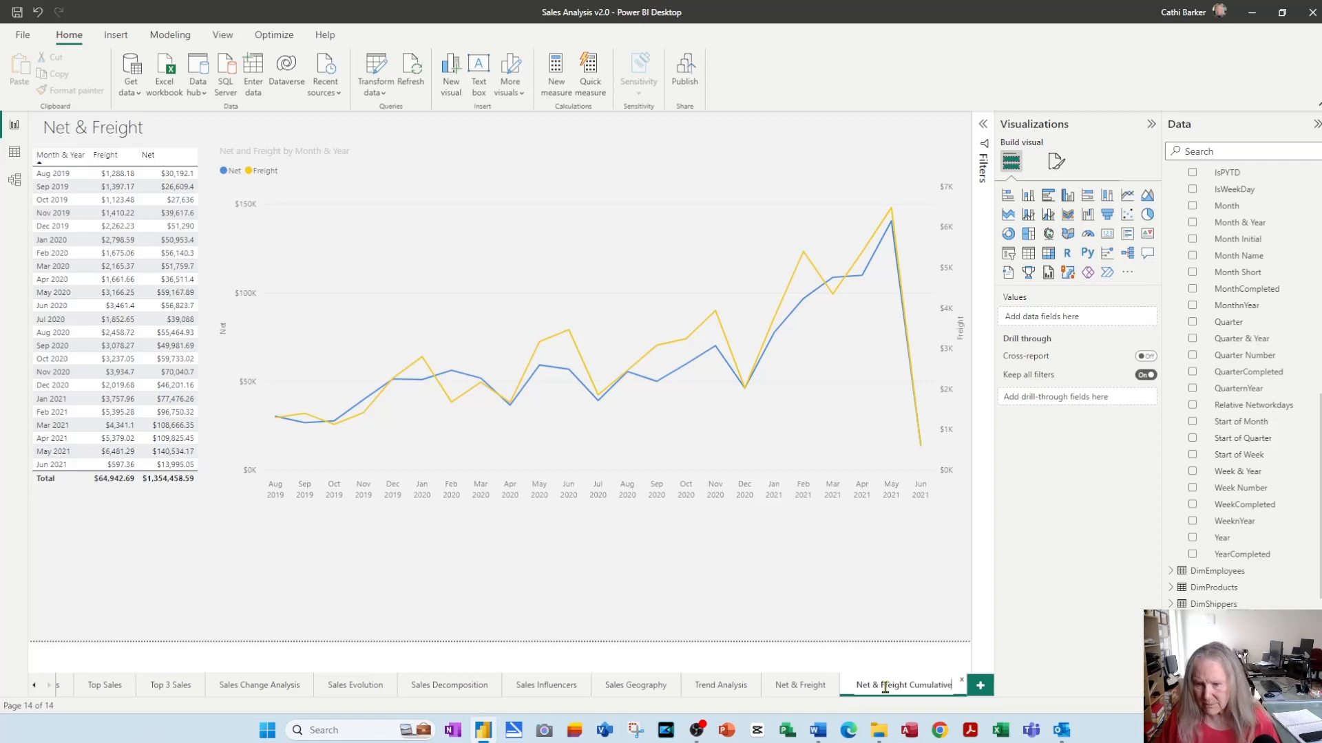
pyautogui.press('Return')
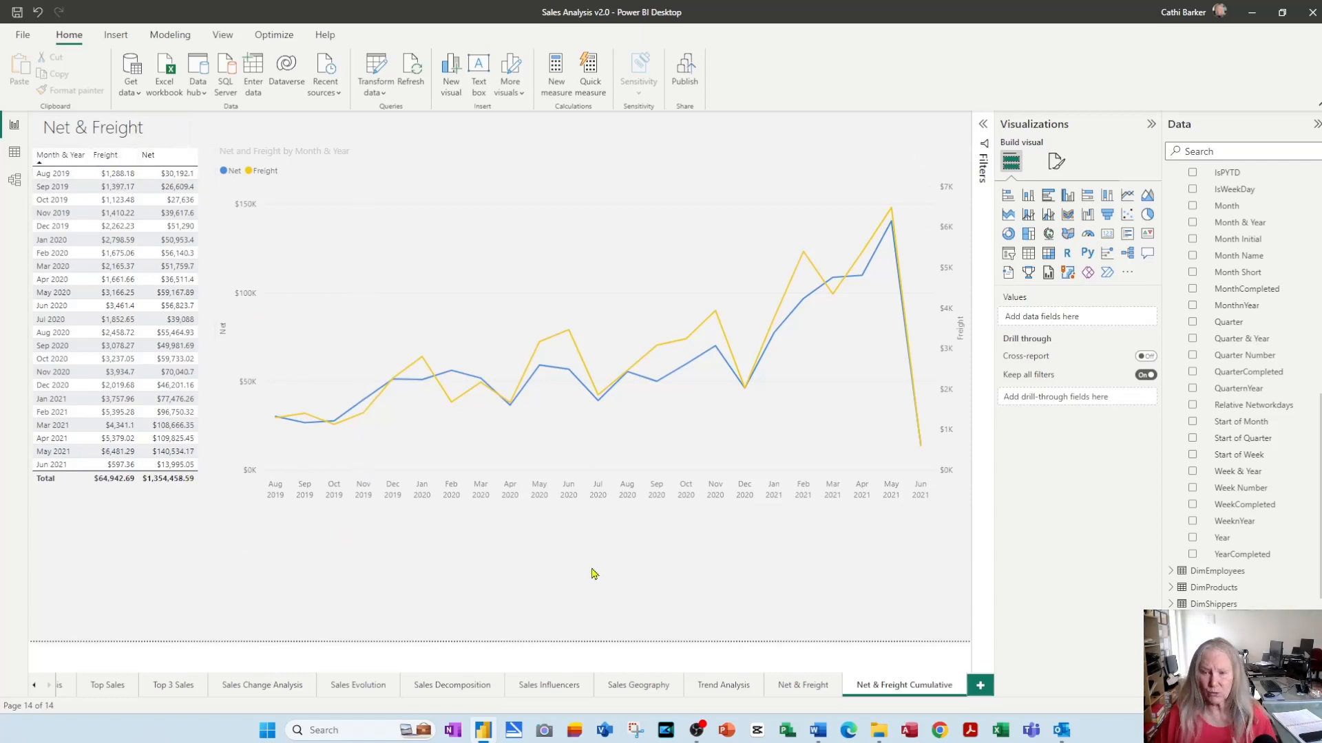
# Step: Extend the page's title text to "Net & Freight Cumulative" and widen its text box to fit on one line
pyautogui.click(174, 129)
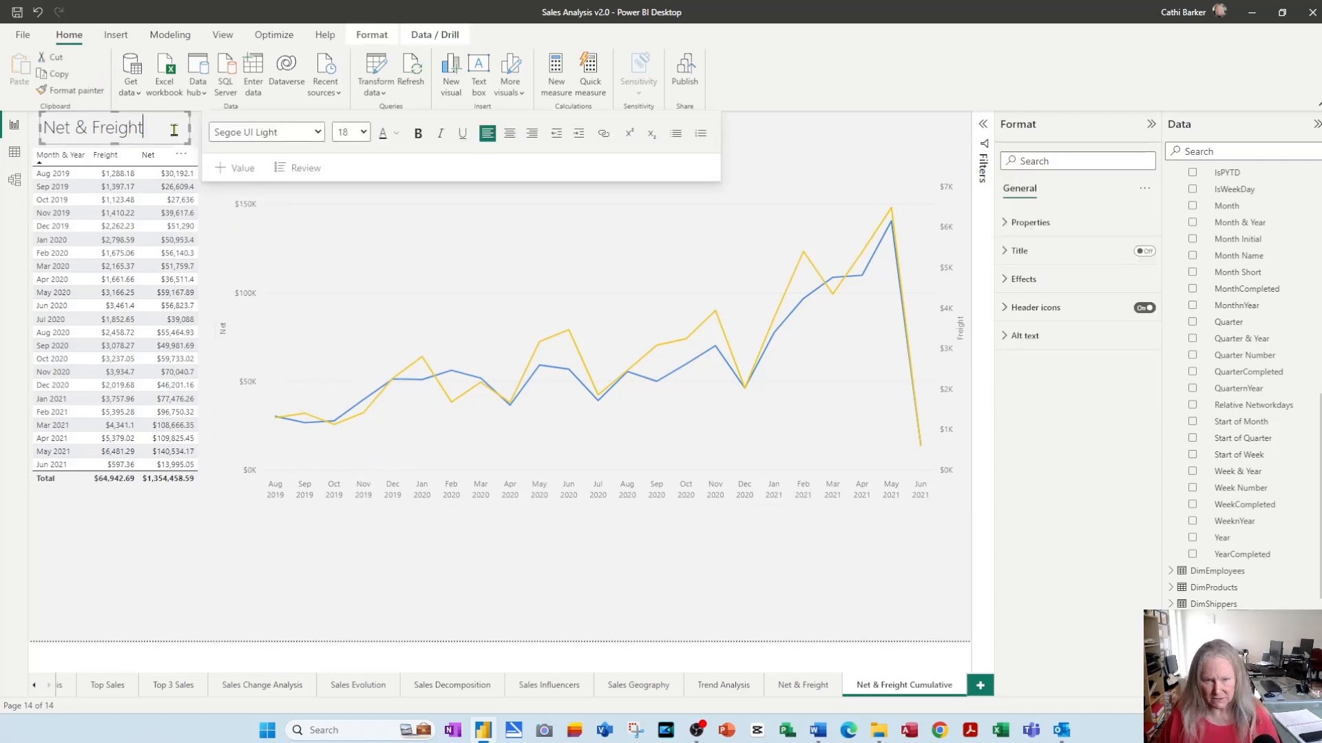
pyautogui.write('Cumulative')
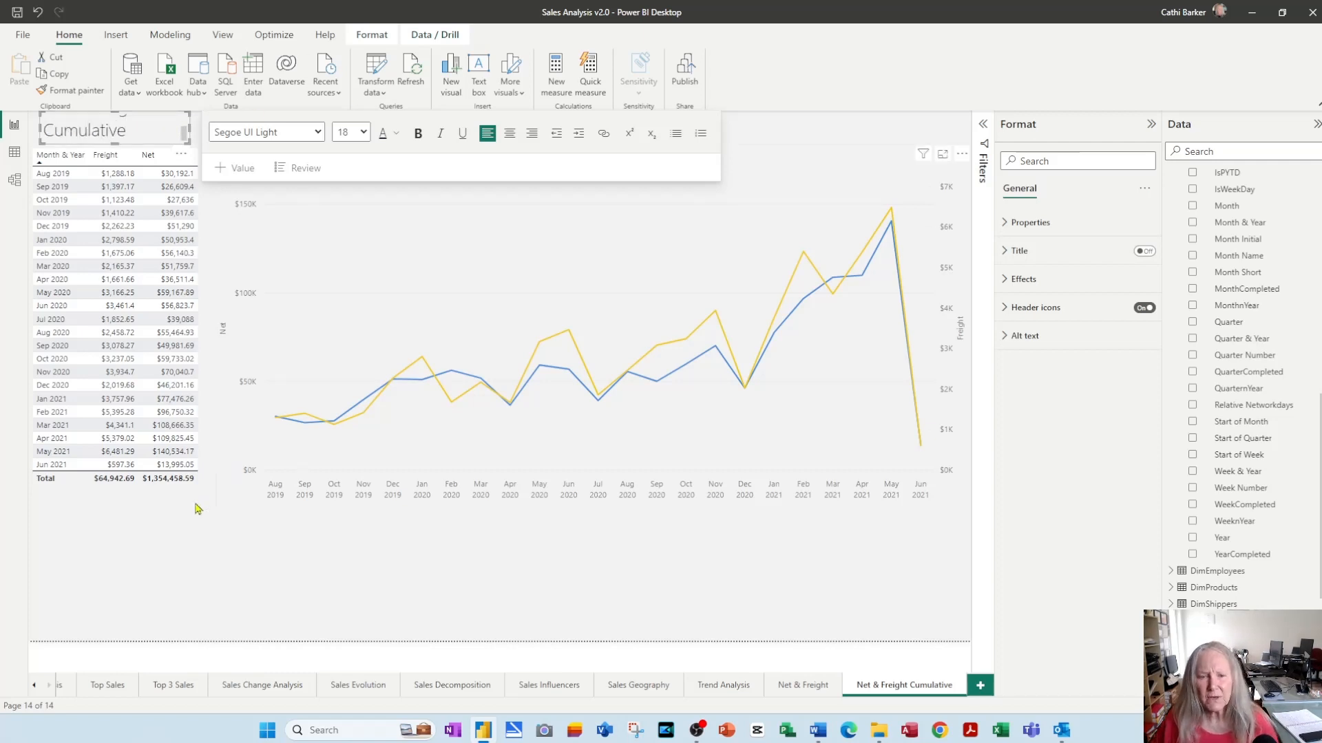
pyautogui.click(149, 560)
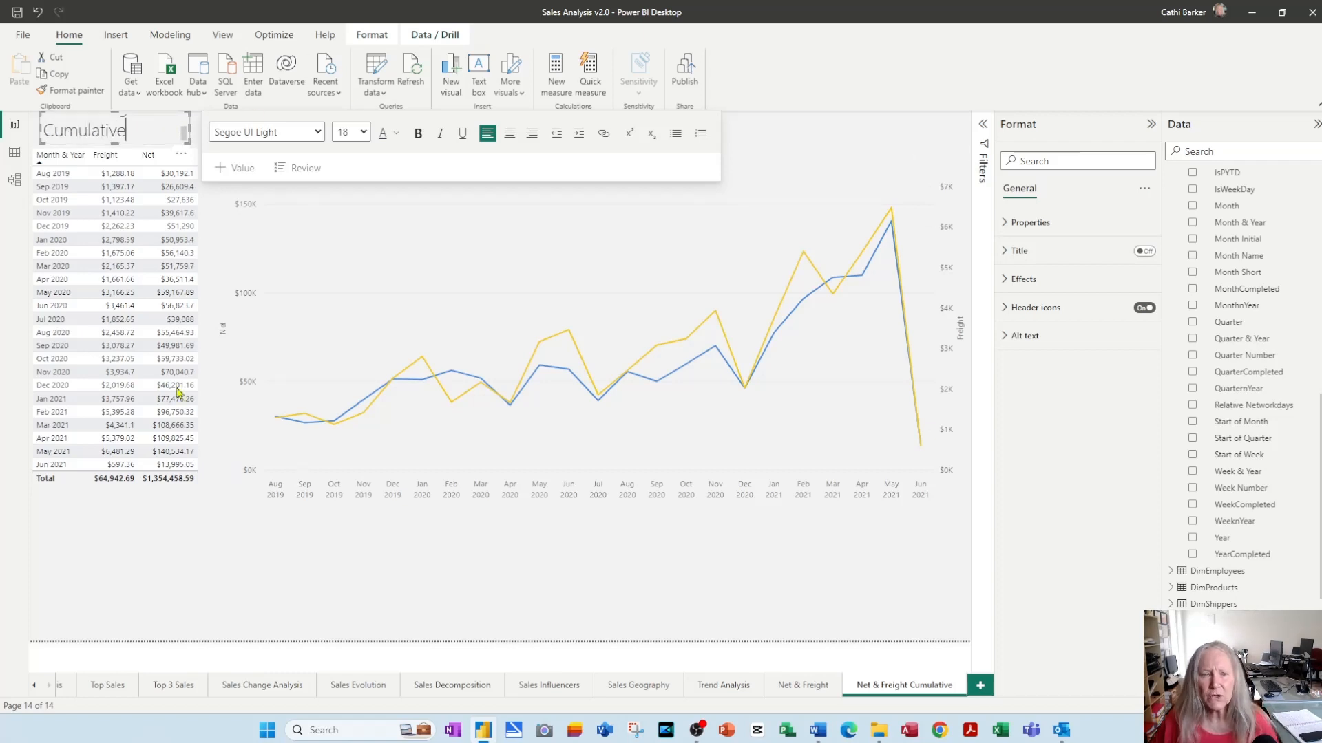
pyautogui.click(141, 128)
pyautogui.moveTo(188, 126); pyautogui.dragTo(286, 126)
pyautogui.click(219, 565)
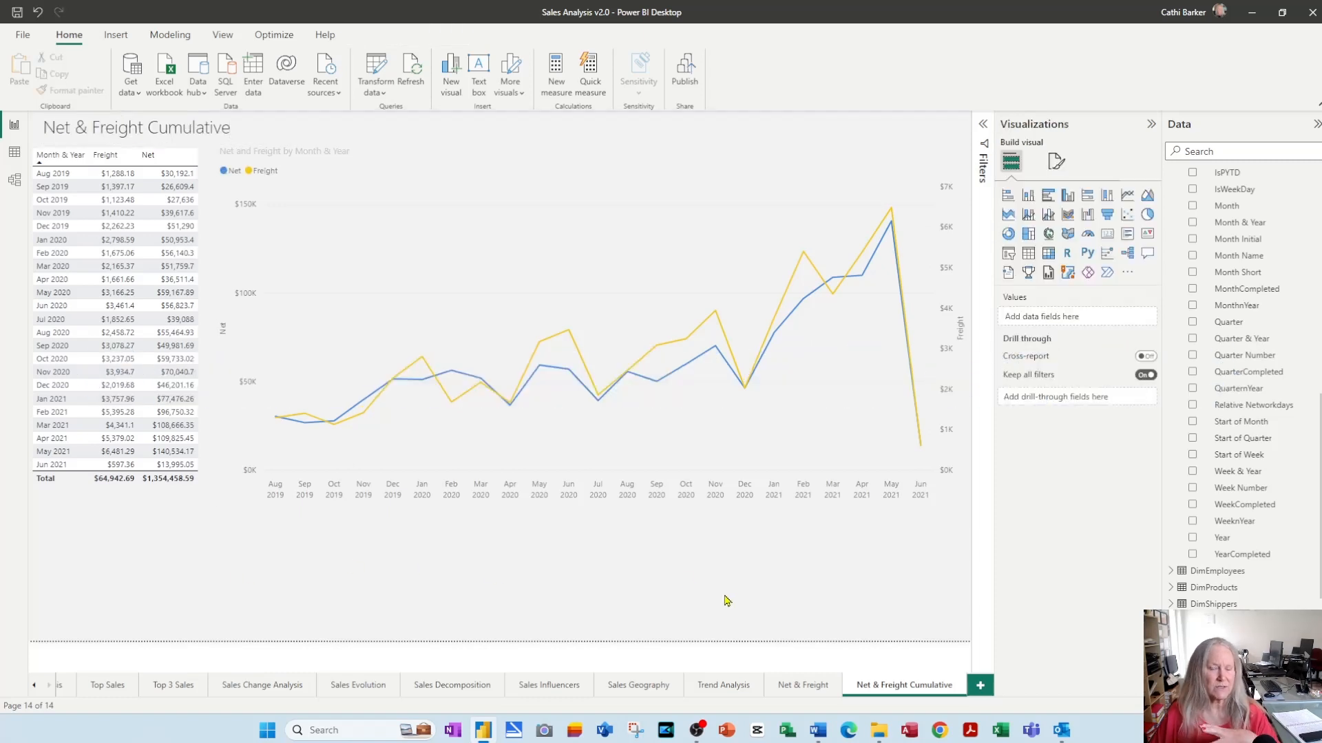
# Step: Compare the original Net & Freight page with its cumulative copy and save the report with the copy open
pyautogui.click(807, 685)
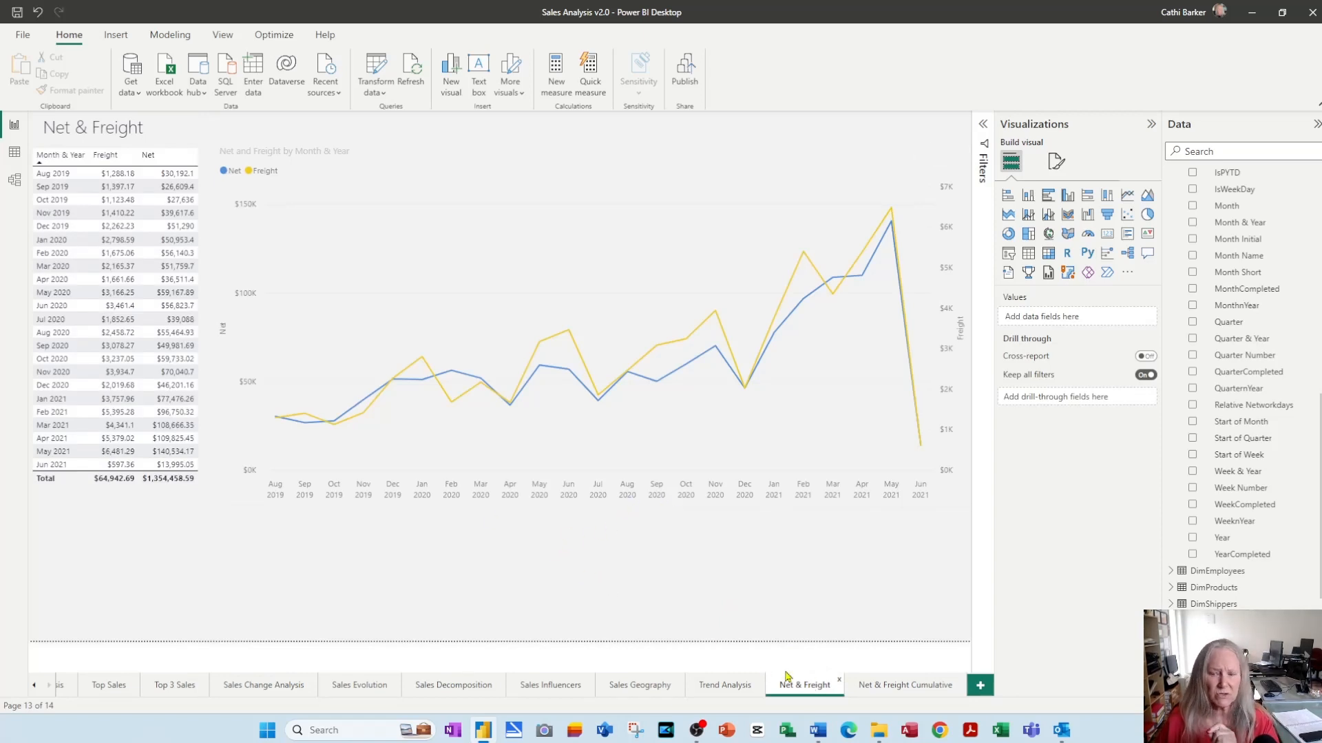
pyautogui.click(889, 688)
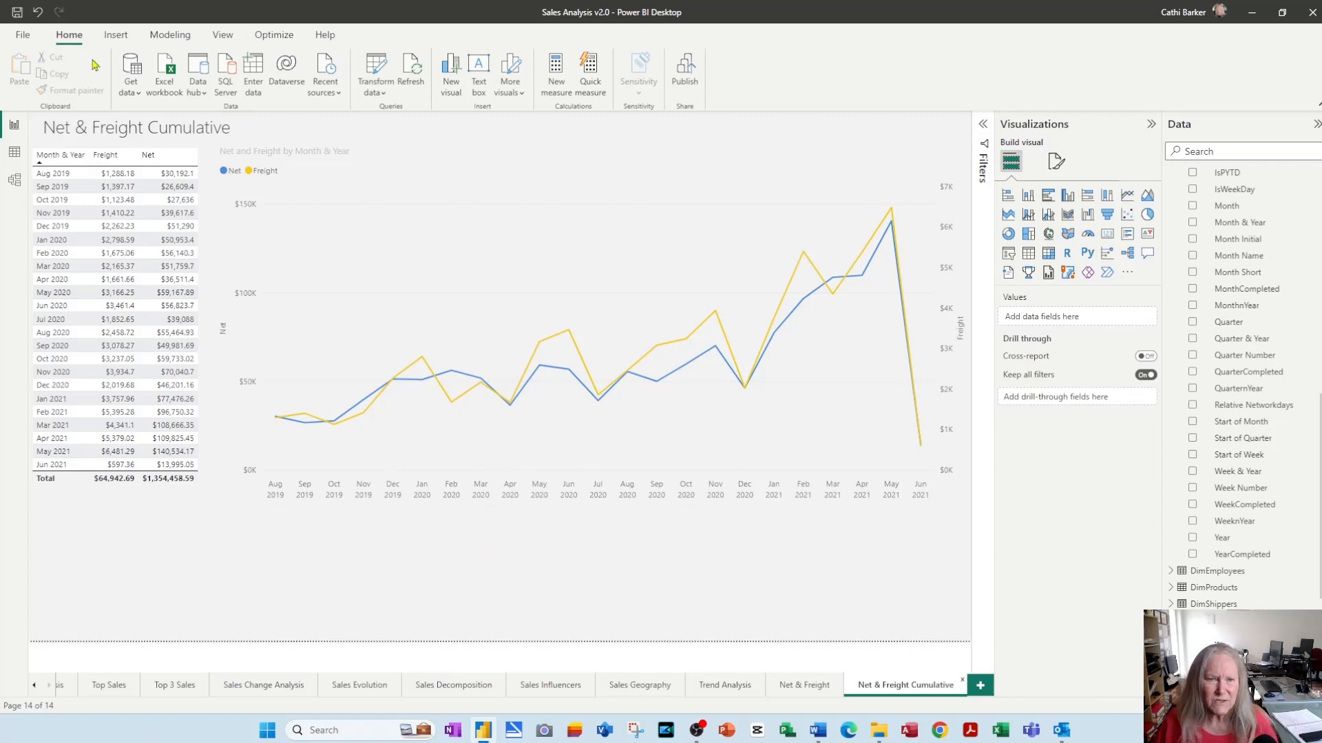
pyautogui.click(17, 13)
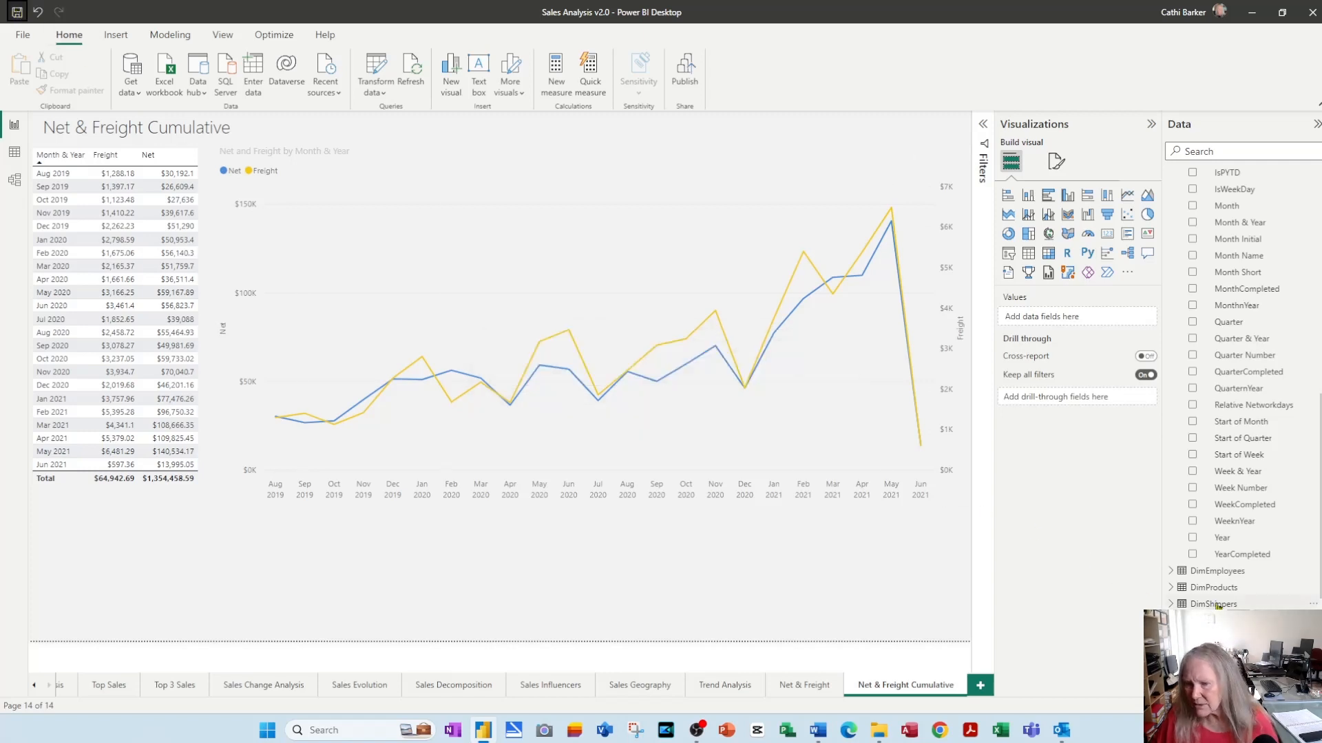
# Step: Start a new quick measure in the FactOrderDetails table with Running total as the calculation
pyautogui.moveTo(1215, 607)
pyautogui.scroll(-5, 1228, 607)
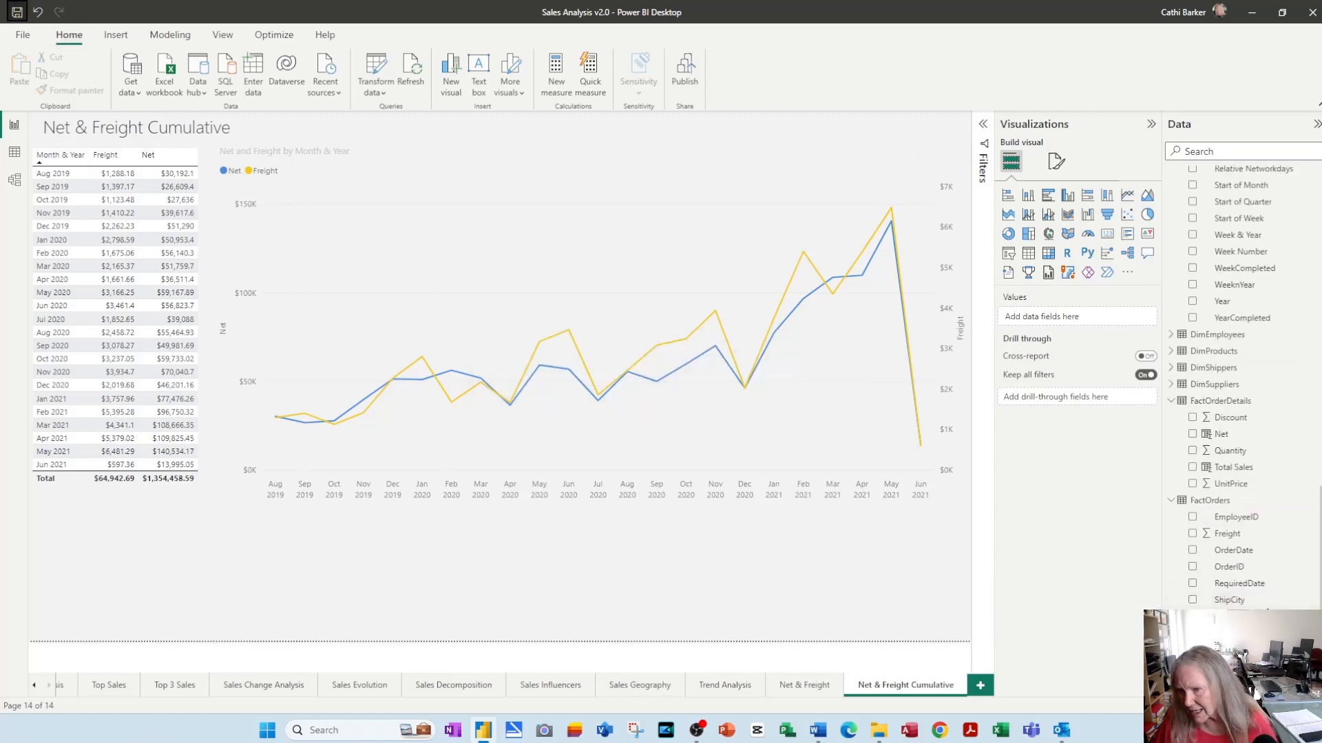
pyautogui.rightClick(1236, 403)
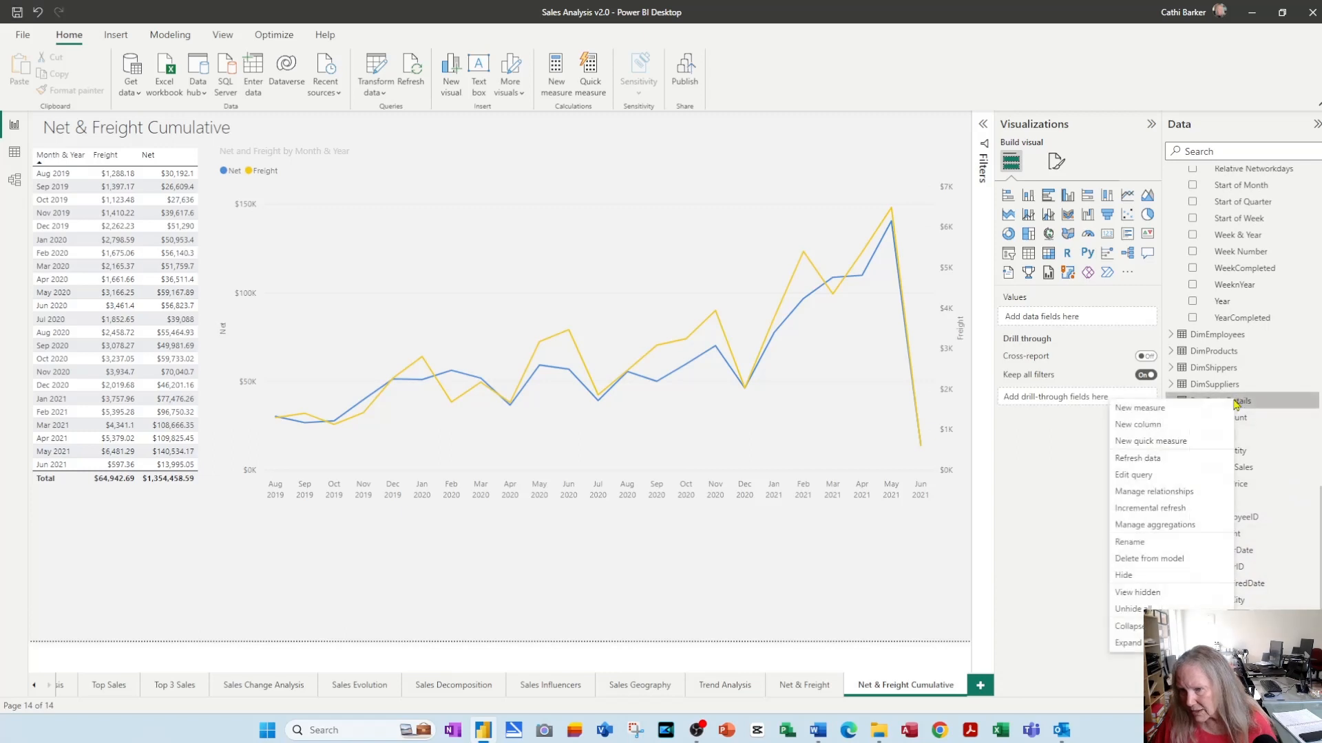
pyautogui.click(1170, 444)
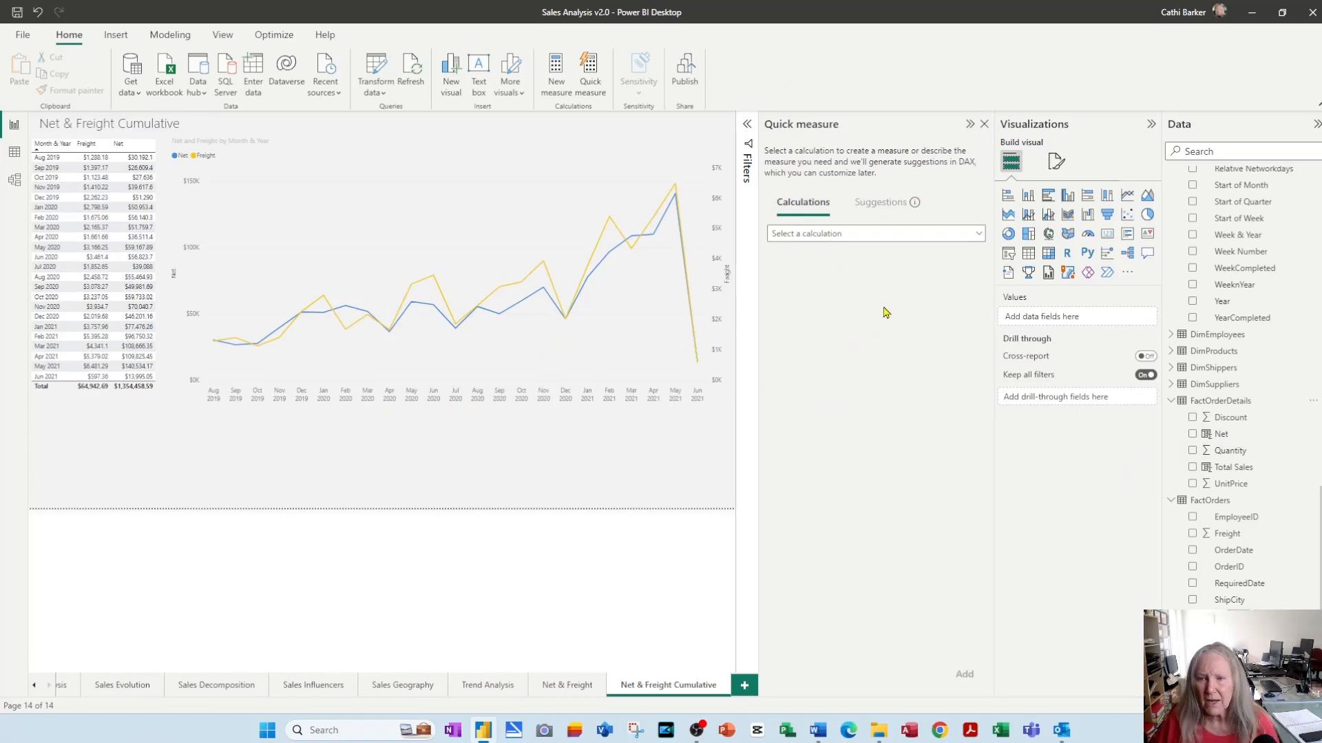
pyautogui.click(978, 235)
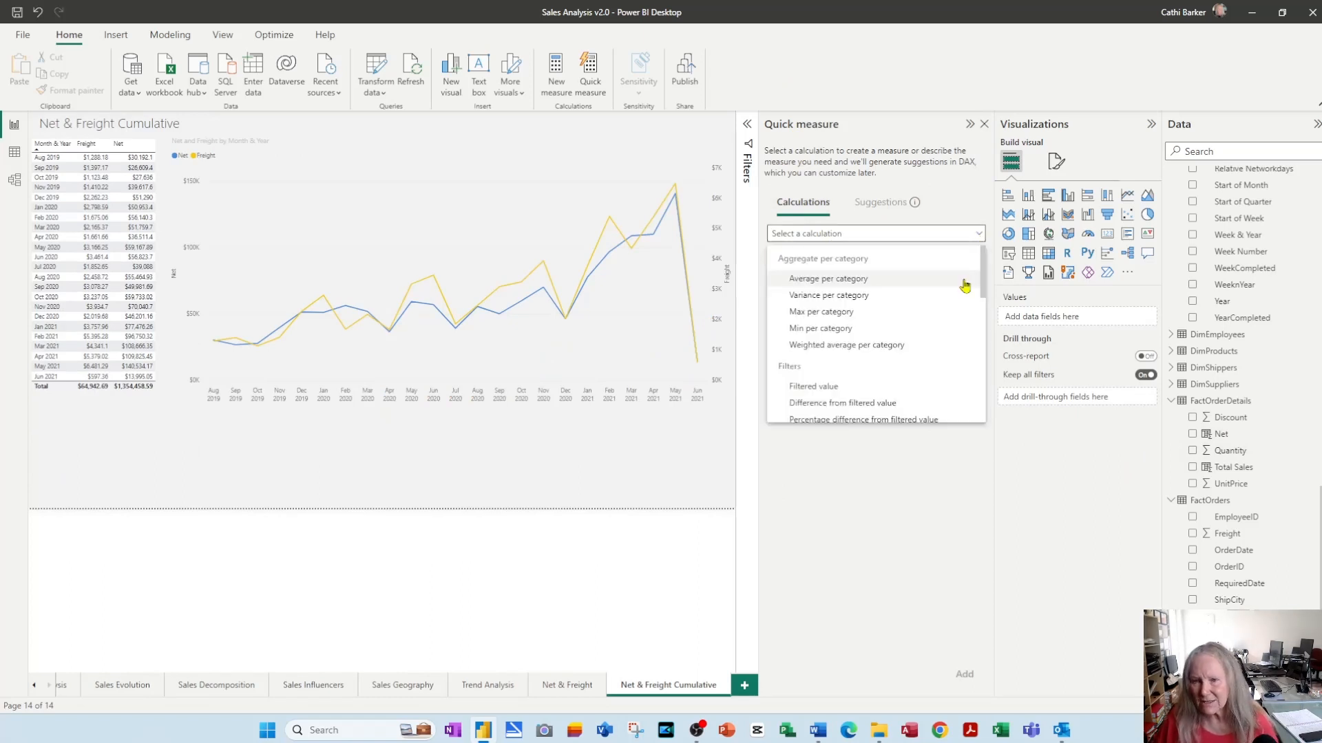
pyautogui.scroll(-2, 953, 341)
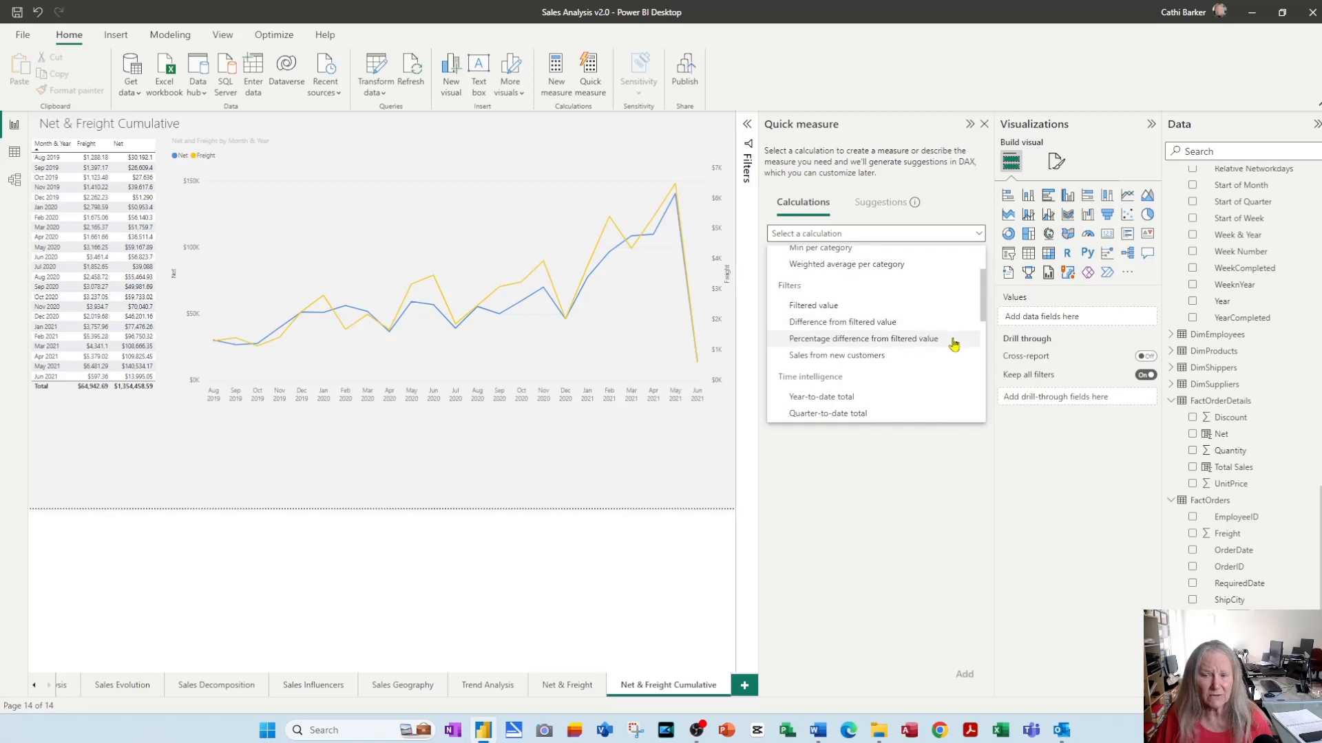
pyautogui.scroll(-1, 953, 344)
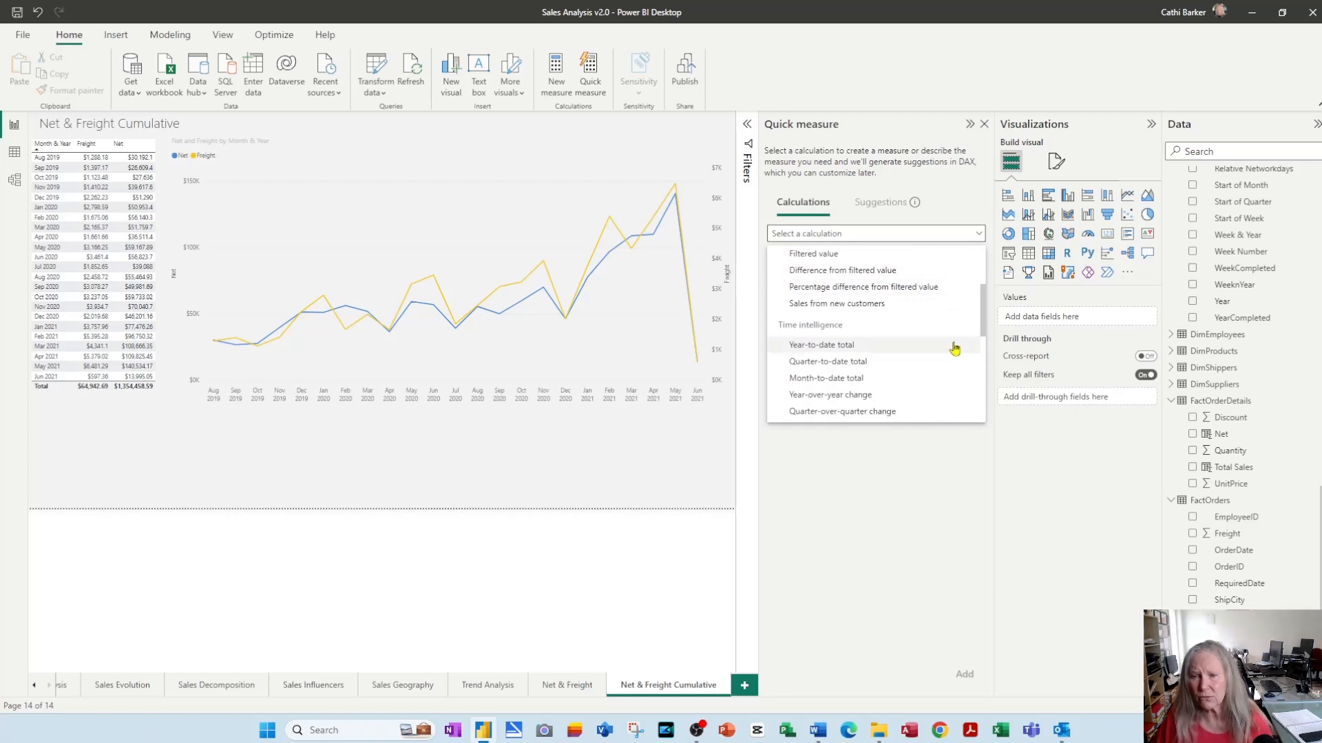
pyautogui.scroll(-3, 954, 349)
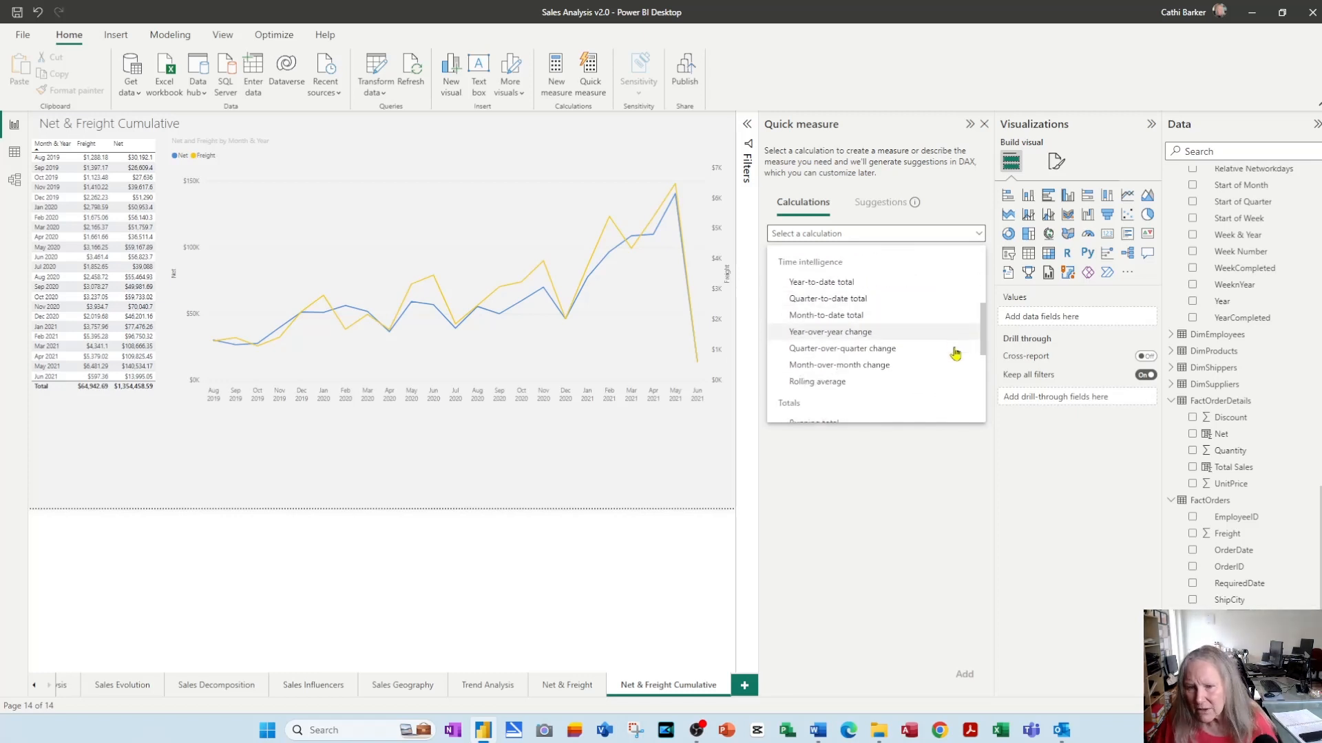
pyautogui.click(848, 353)
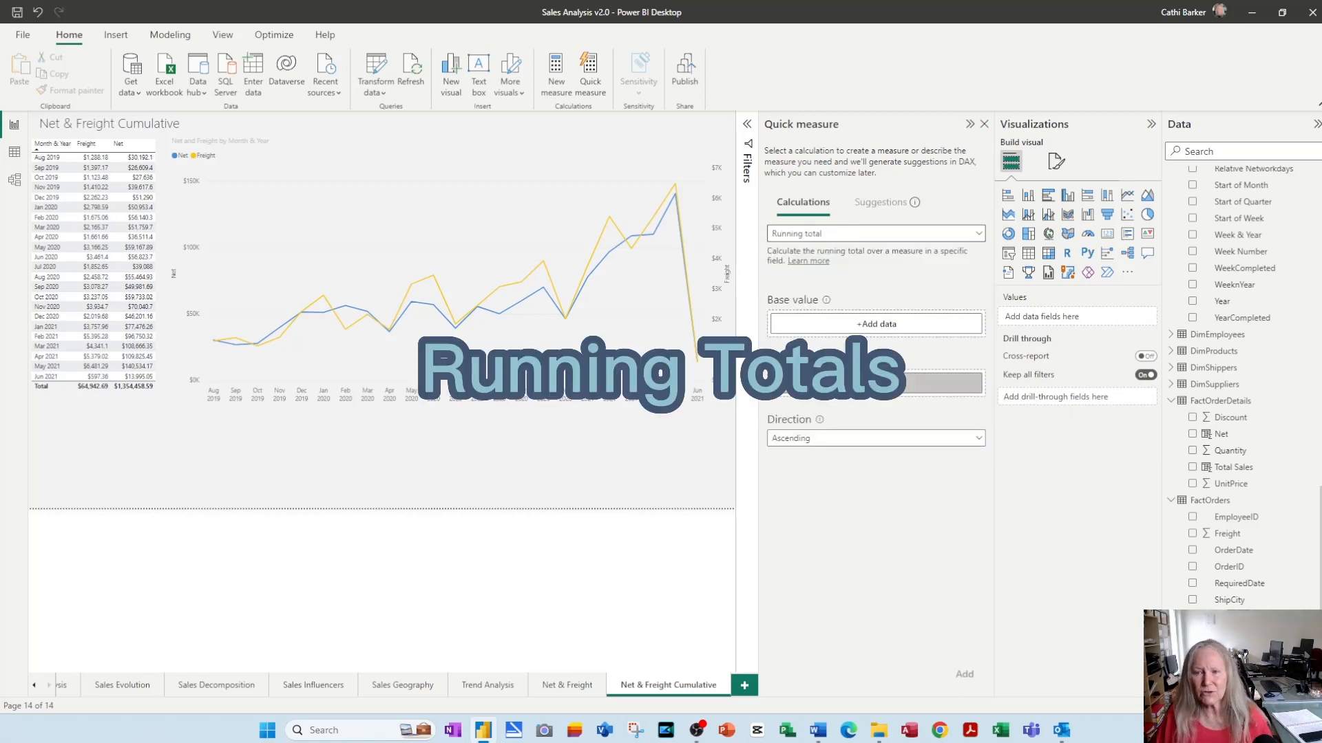
# Step: Create the running total measure with Sum of Net as base value and Month & Year as field, and close the quick measure setup
pyautogui.moveTo(827, 302)
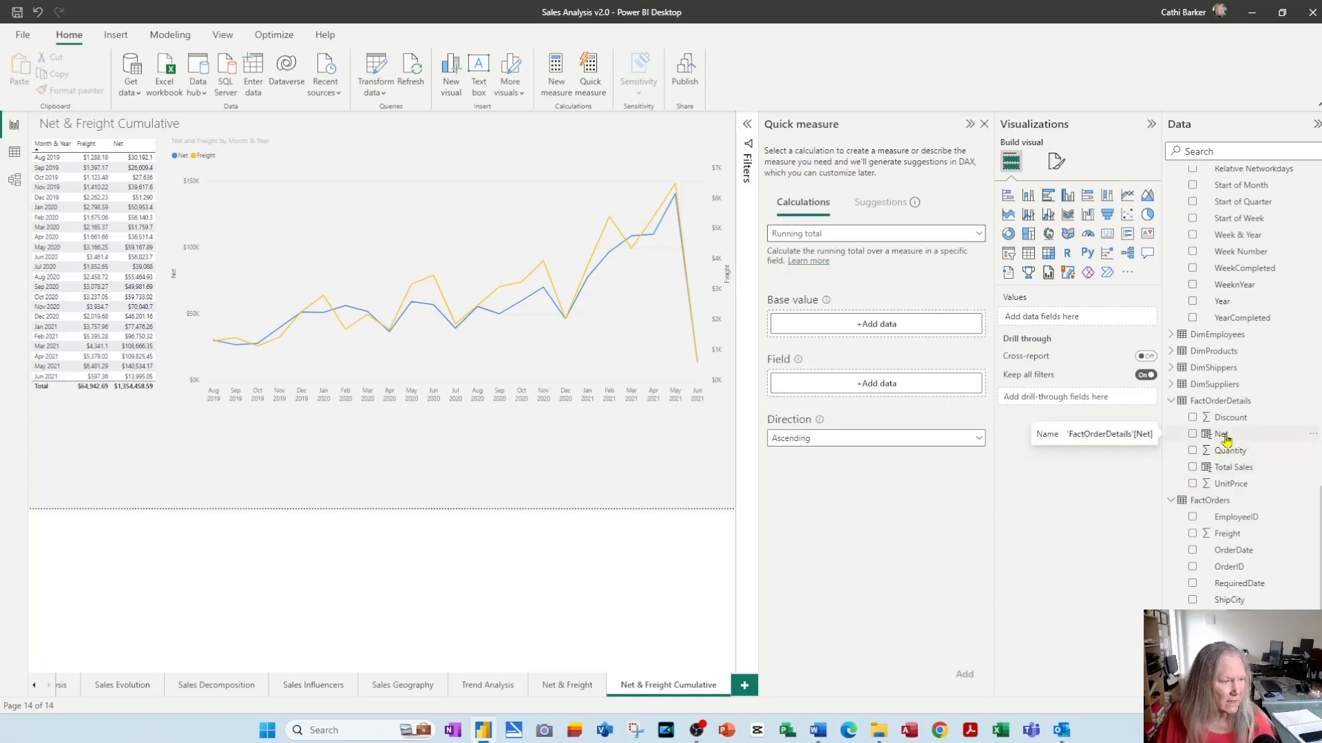
pyautogui.moveTo(1223, 439); pyautogui.dragTo(881, 333)
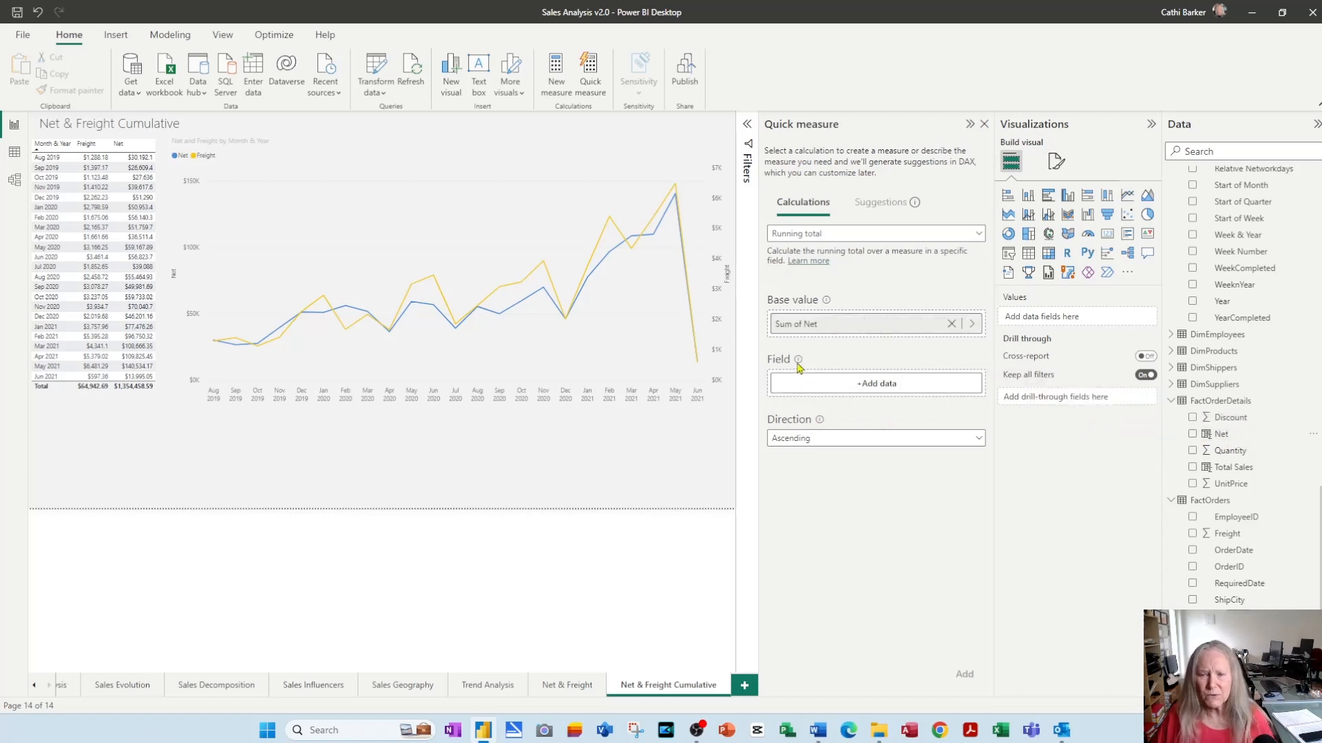
pyautogui.moveTo(799, 362)
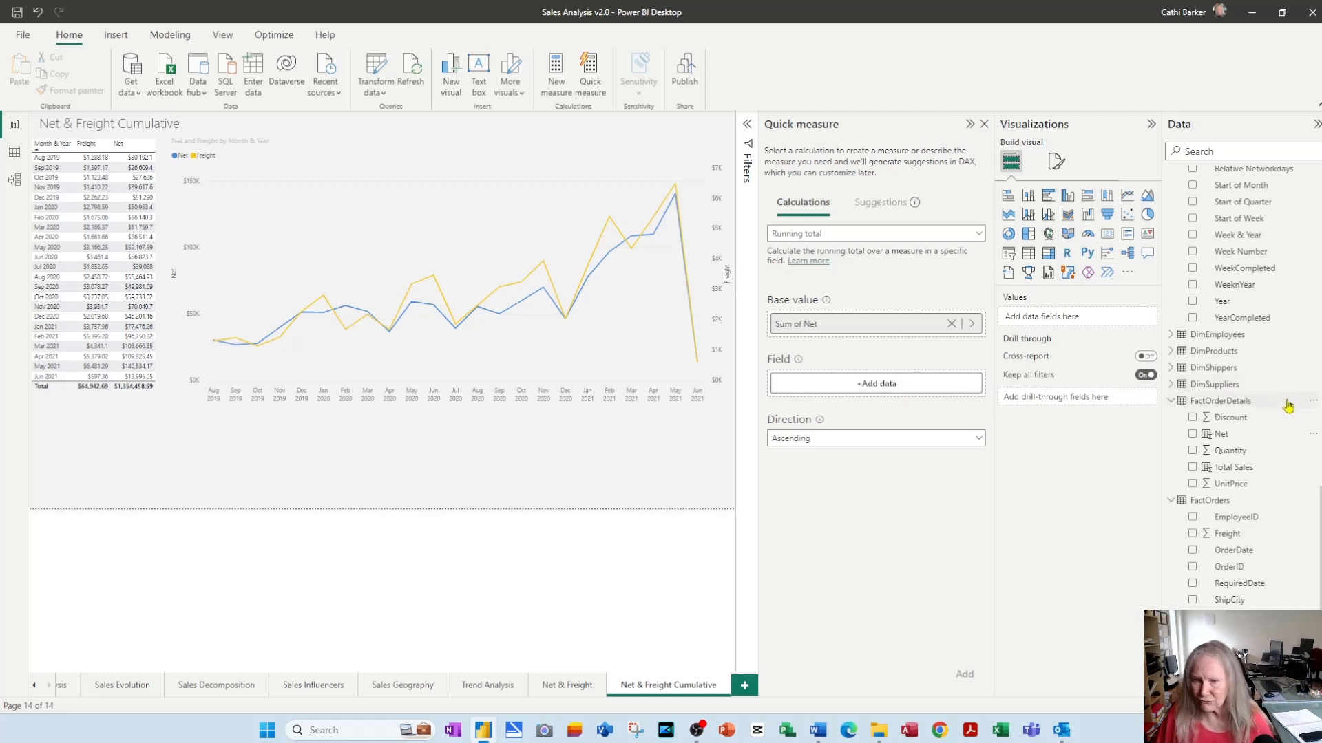
pyautogui.scroll(3, 1307, 413)
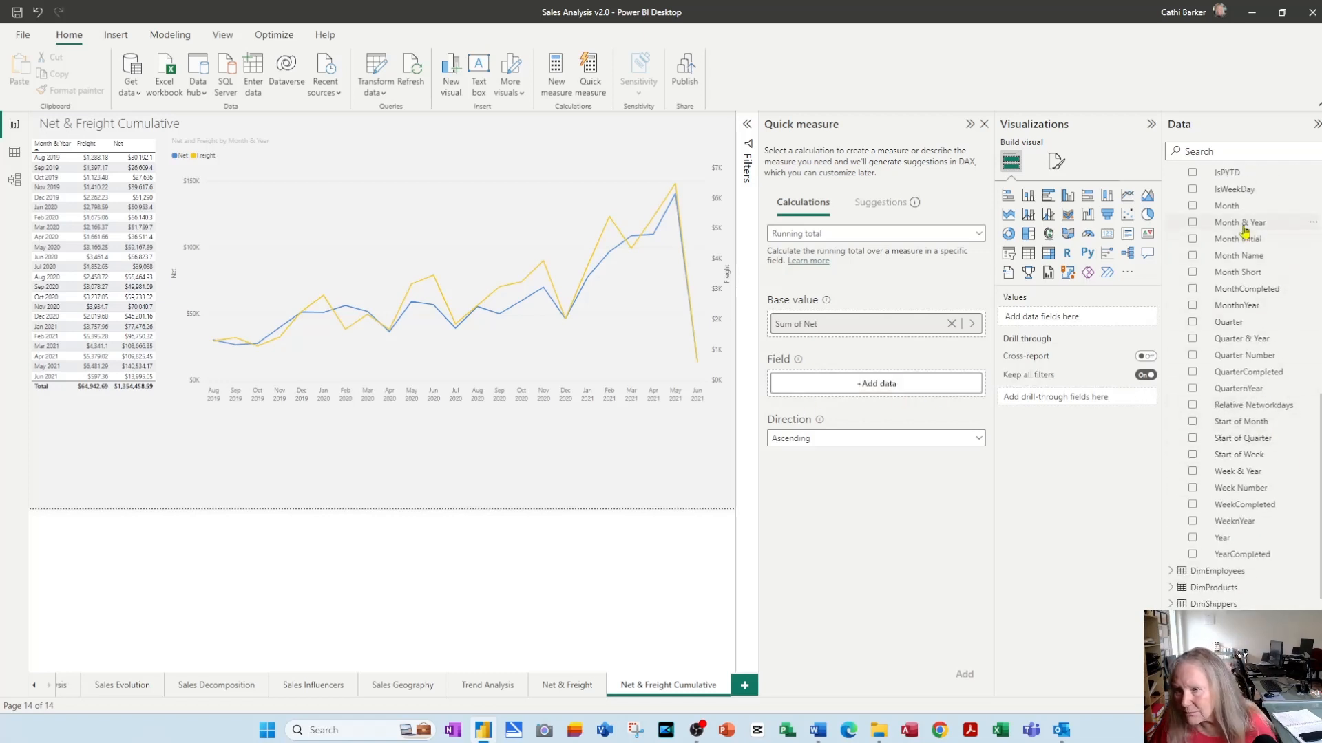
pyautogui.moveTo(1242, 223); pyautogui.dragTo(861, 396)
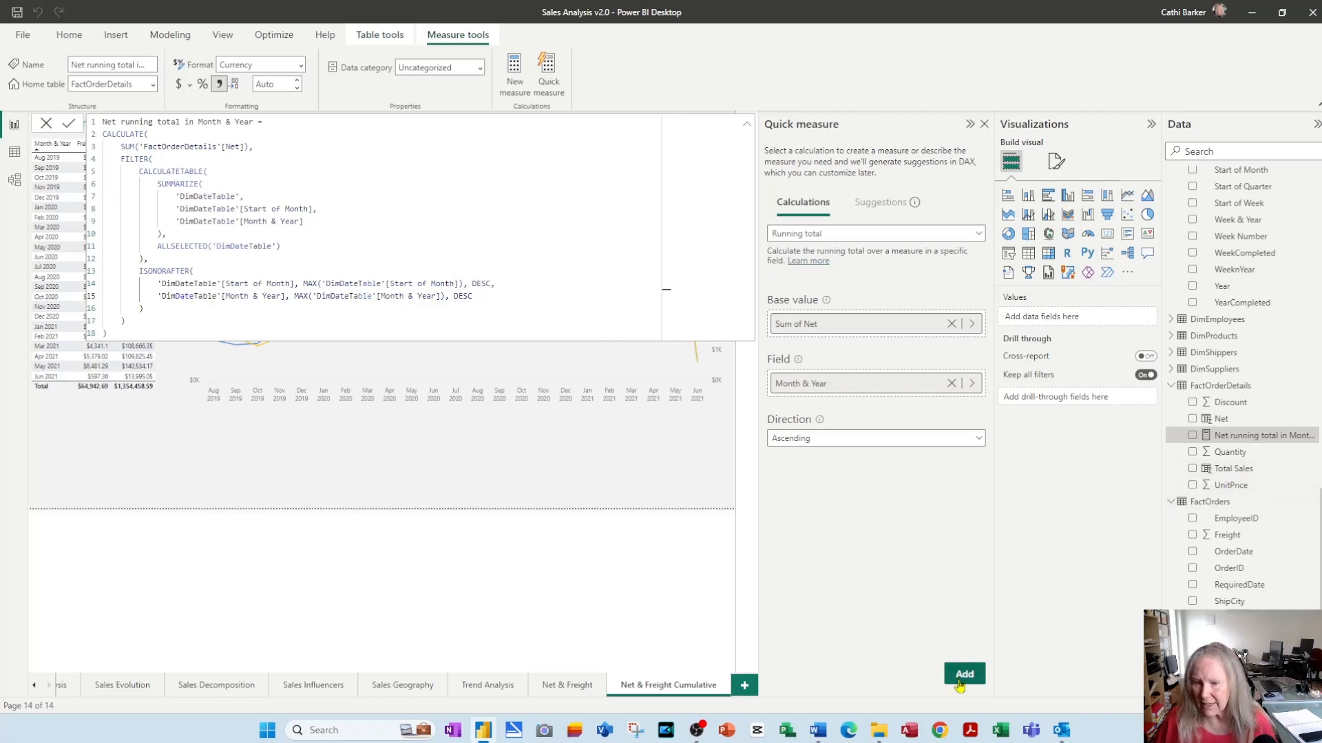
pyautogui.click(984, 124)
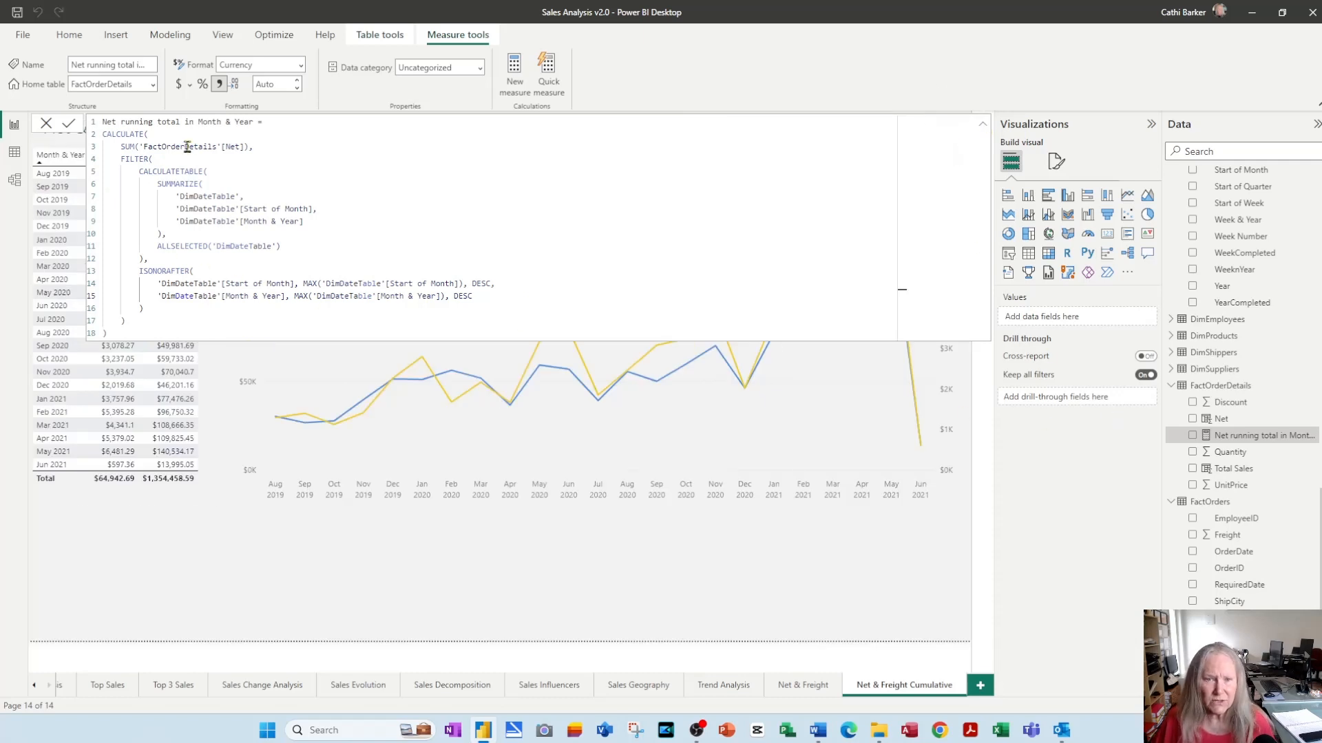
# Step: Replace the Net column in the table visual with the Net running total in Month & Year measure
pyautogui.click(1232, 453)
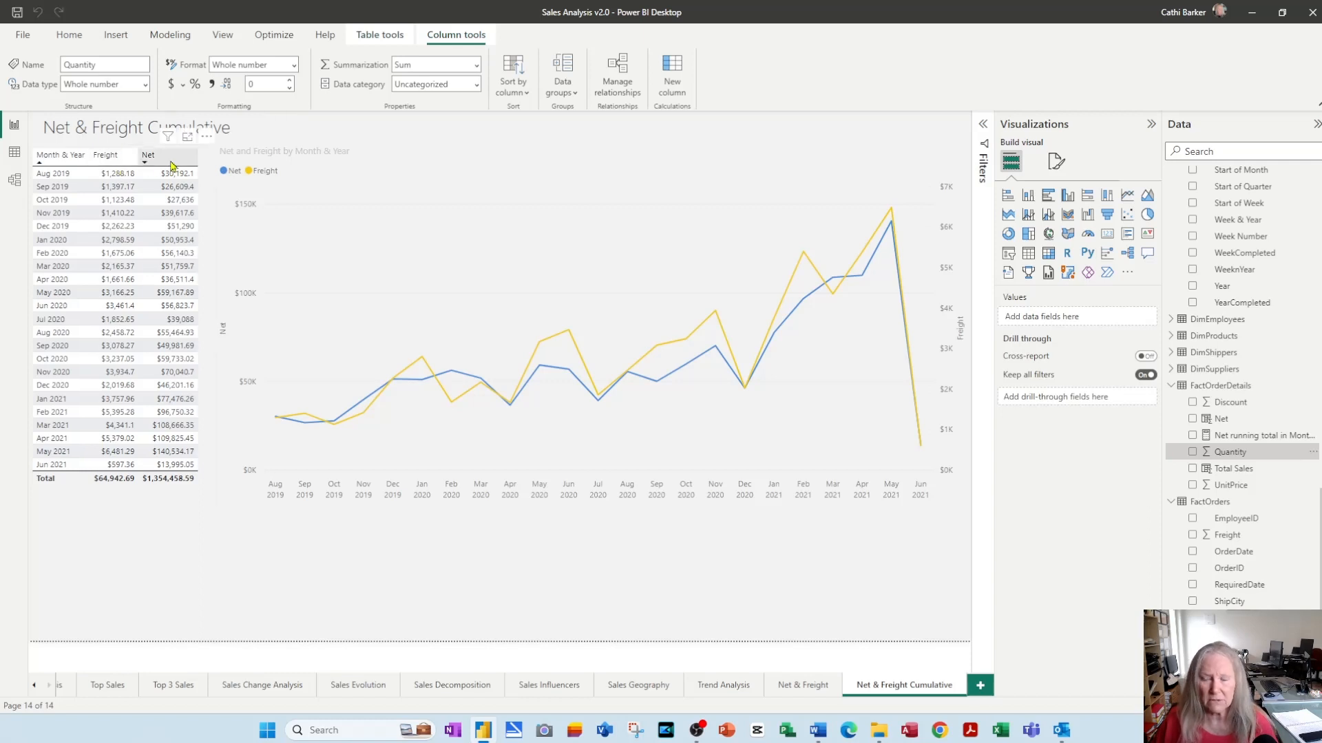
pyautogui.click(1239, 438)
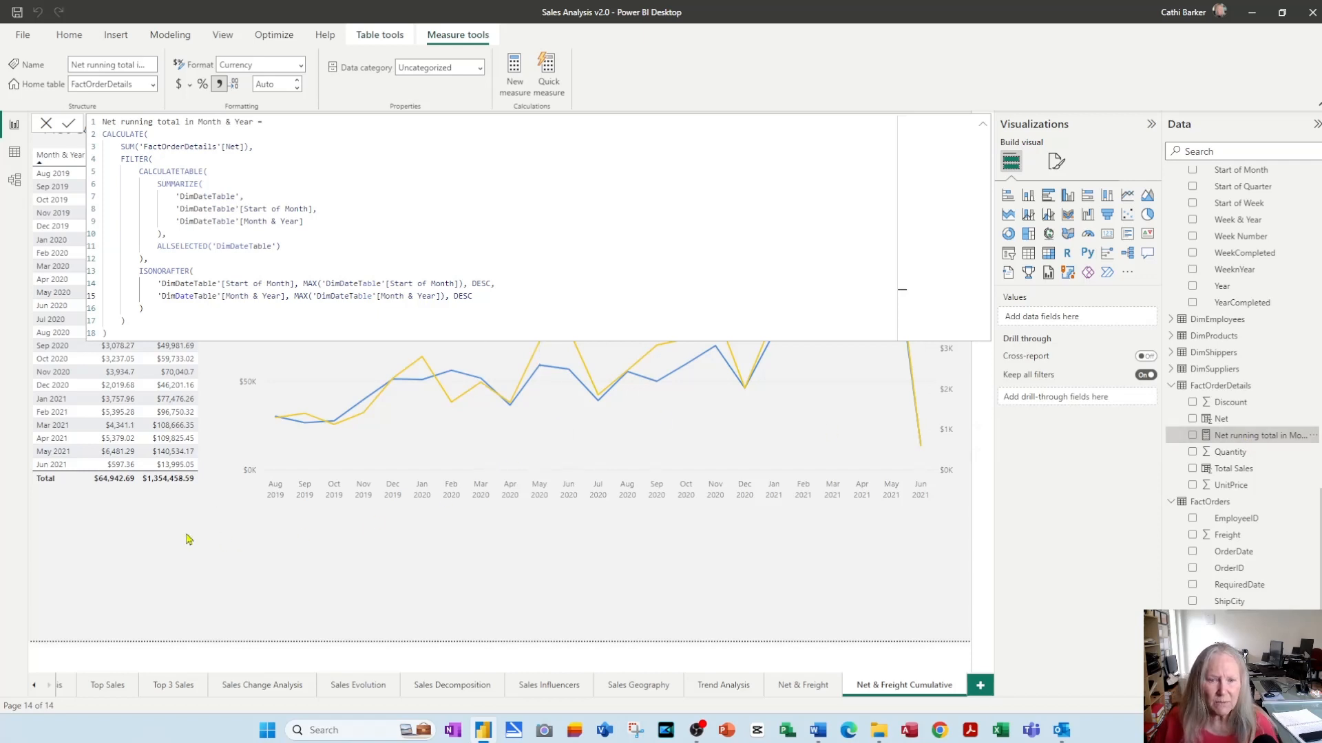
pyautogui.click(128, 540)
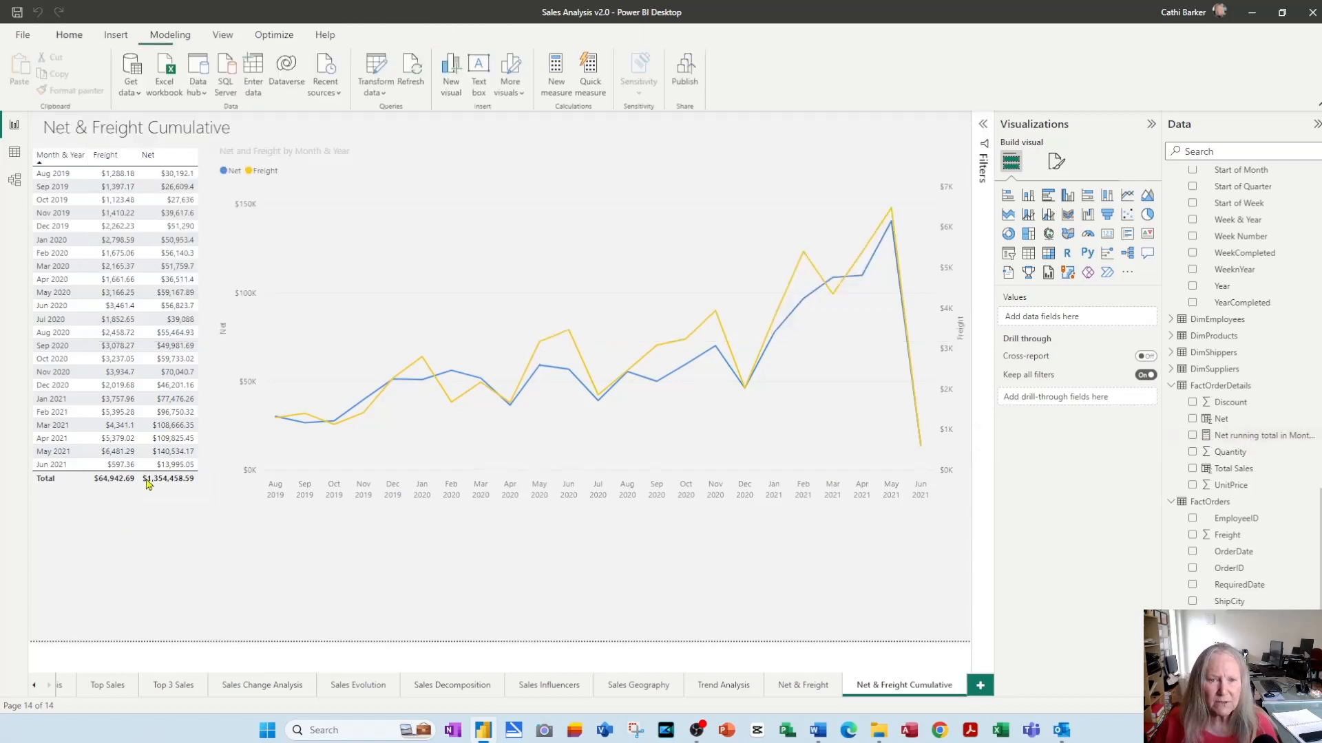
pyautogui.click(172, 169)
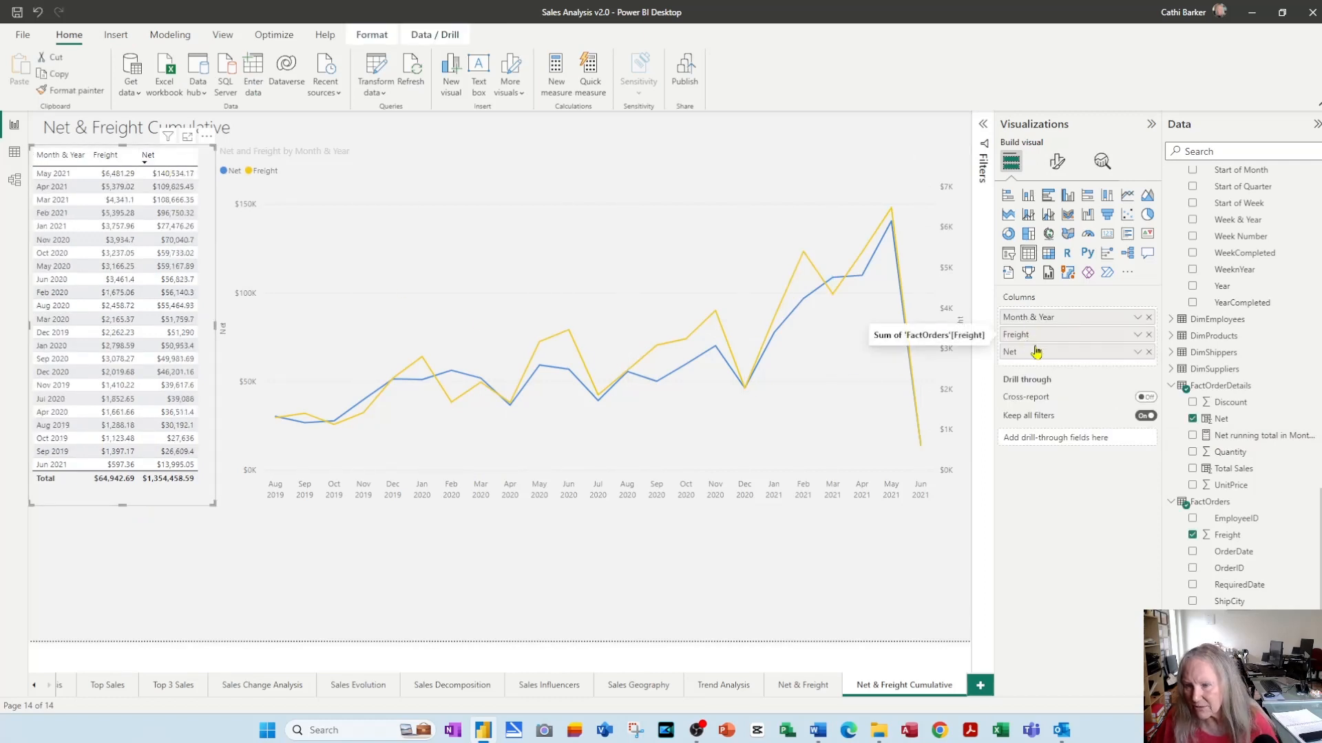
pyautogui.moveTo(1266, 440); pyautogui.dragTo(1096, 372)
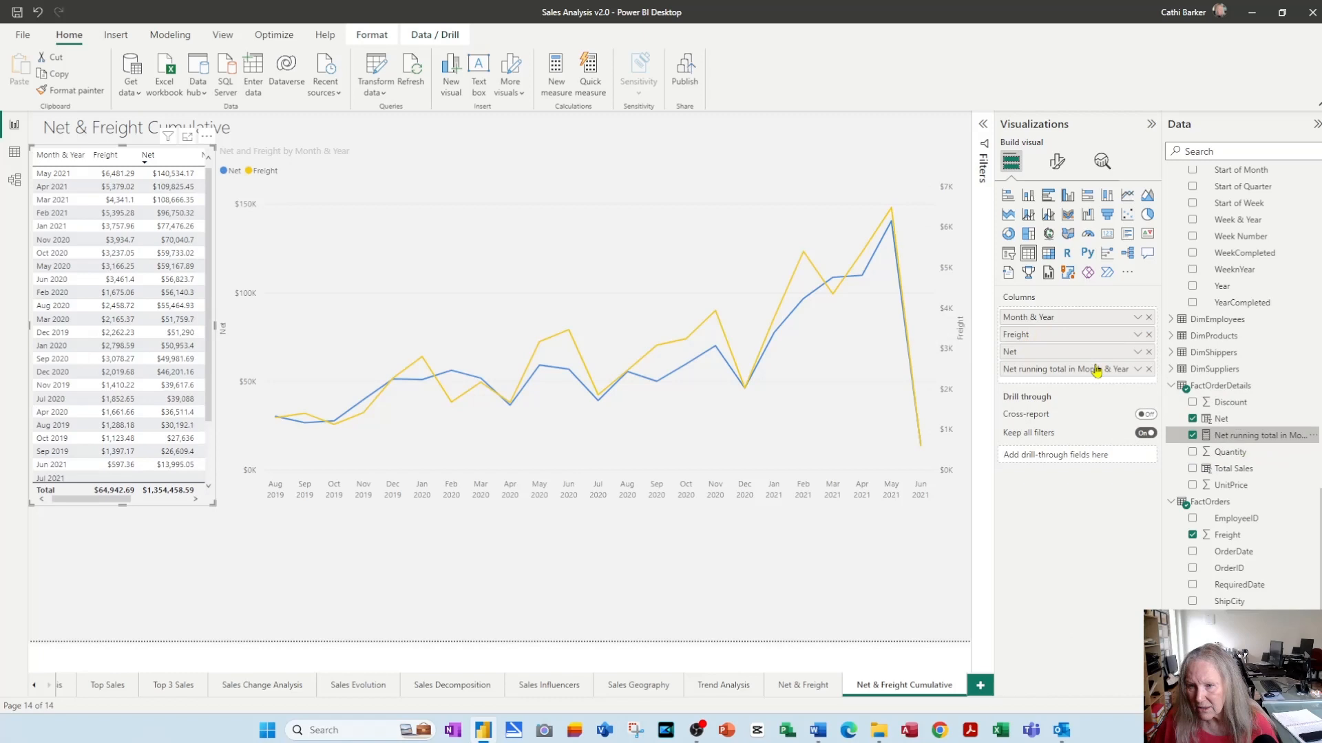
pyautogui.click(1148, 351)
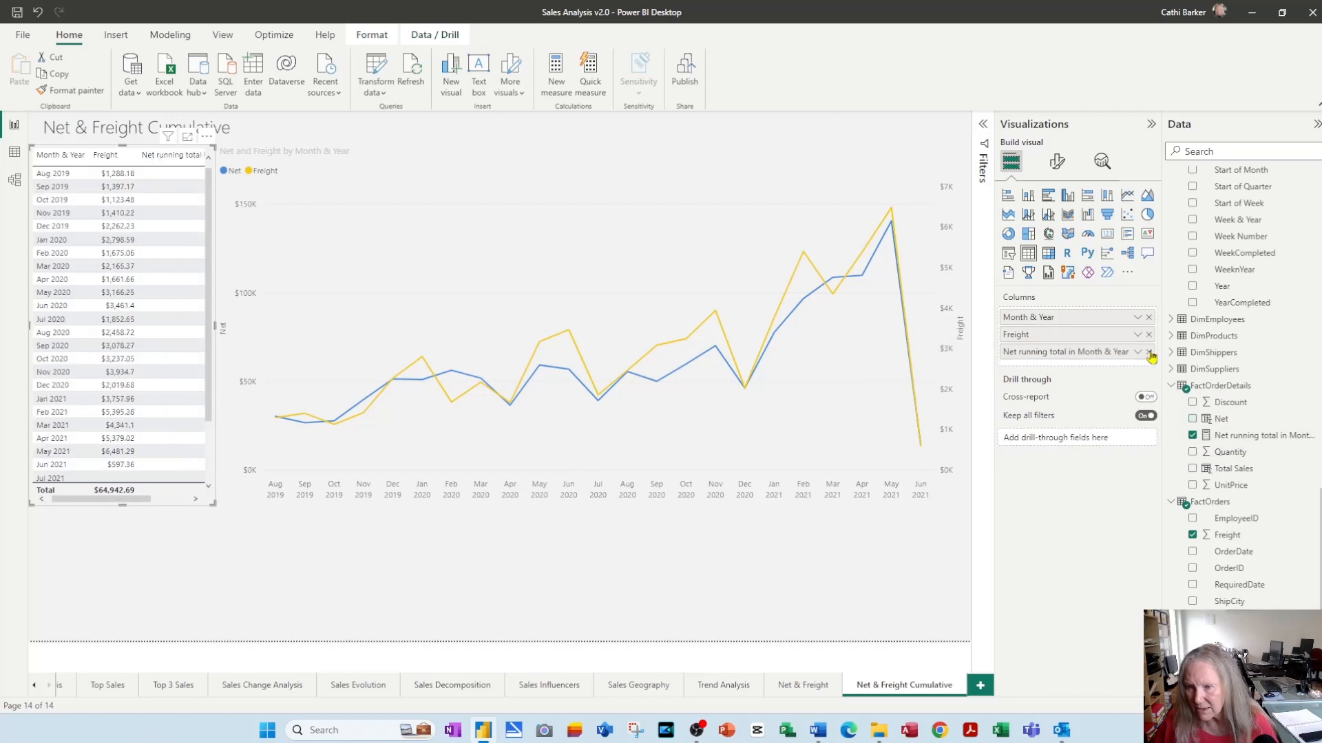
# Step: Rename the running total column in the table visual as Cumulative Net and lengthen the visual to fit all months through Dec 2021
pyautogui.doubleClick(1055, 353)
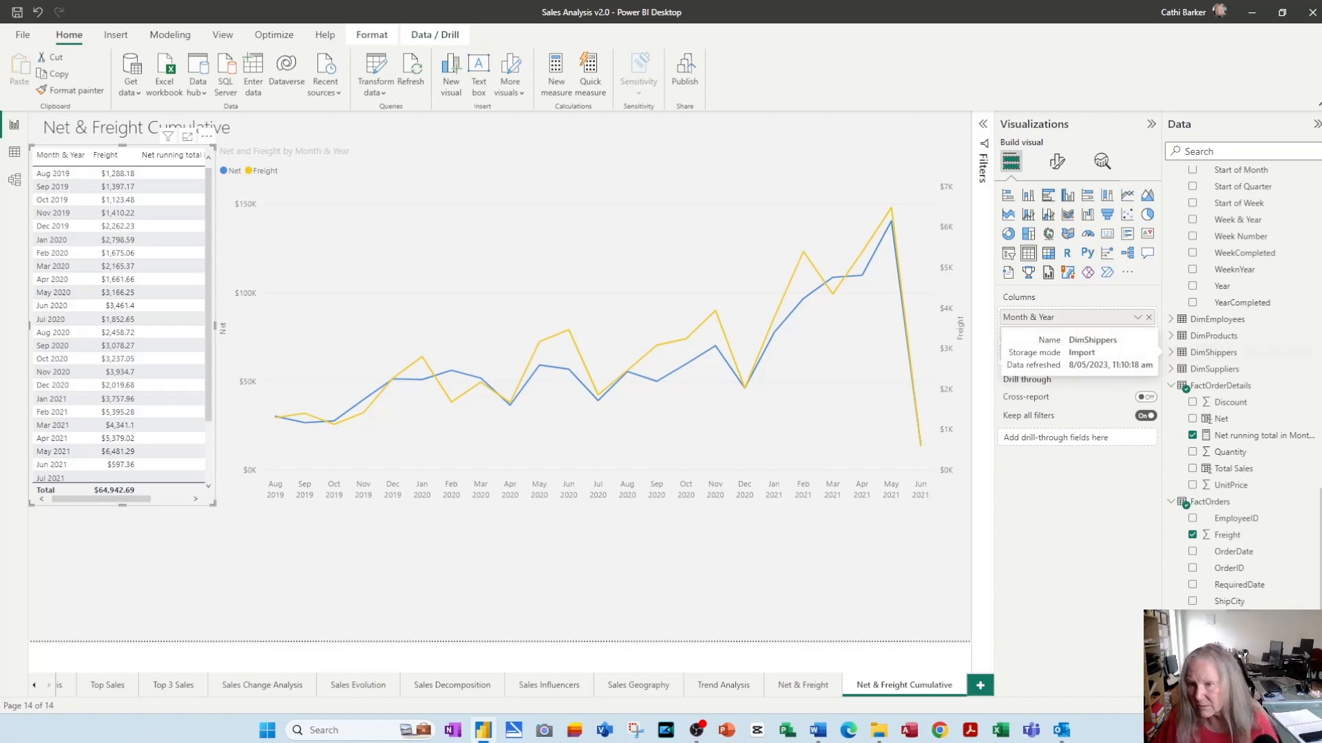
pyautogui.write('Cumulative Net')
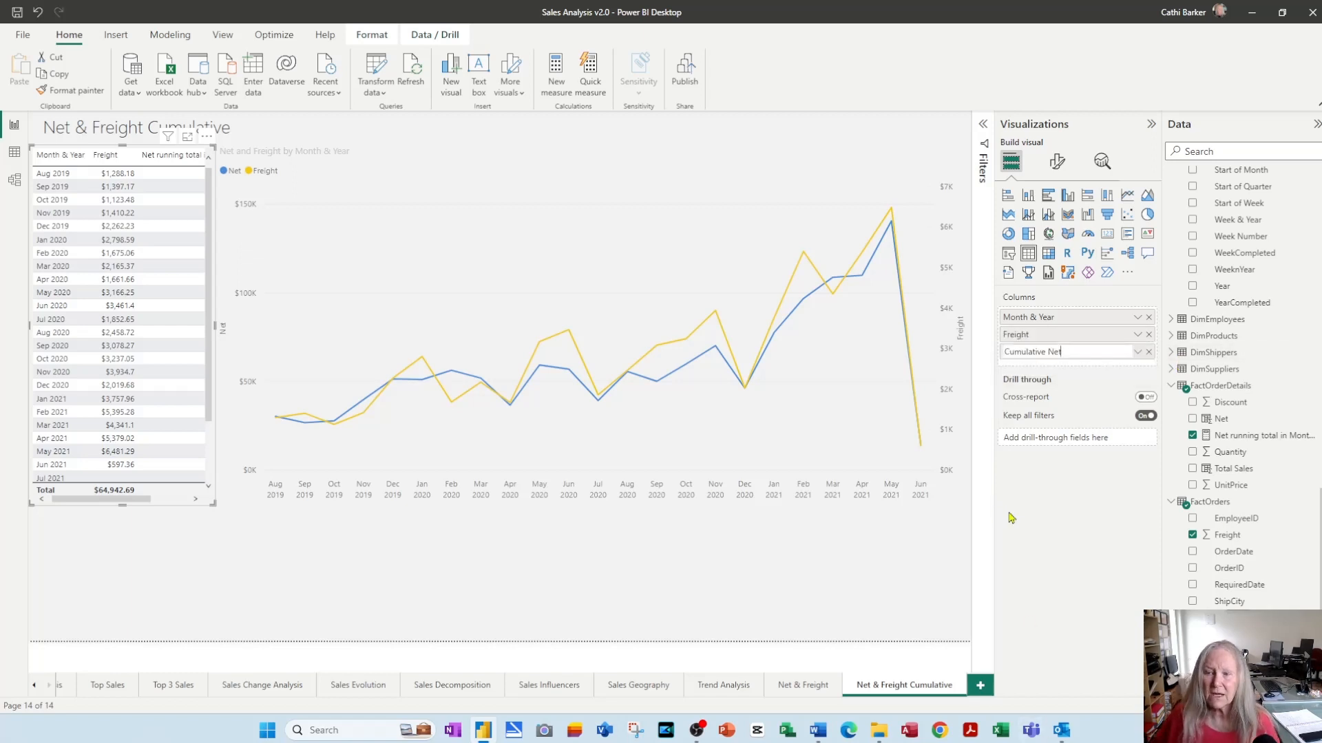
pyautogui.press('Return')
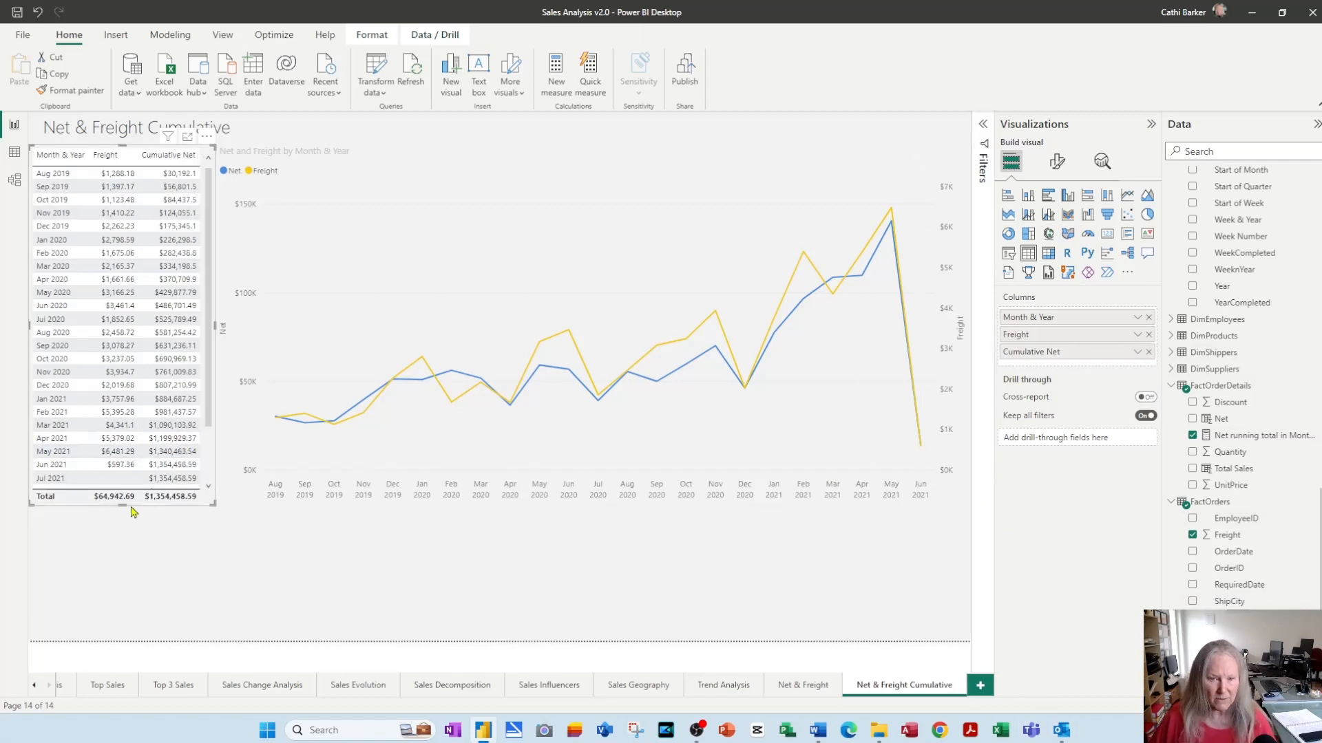
pyautogui.moveTo(122, 506); pyautogui.dragTo(111, 596)
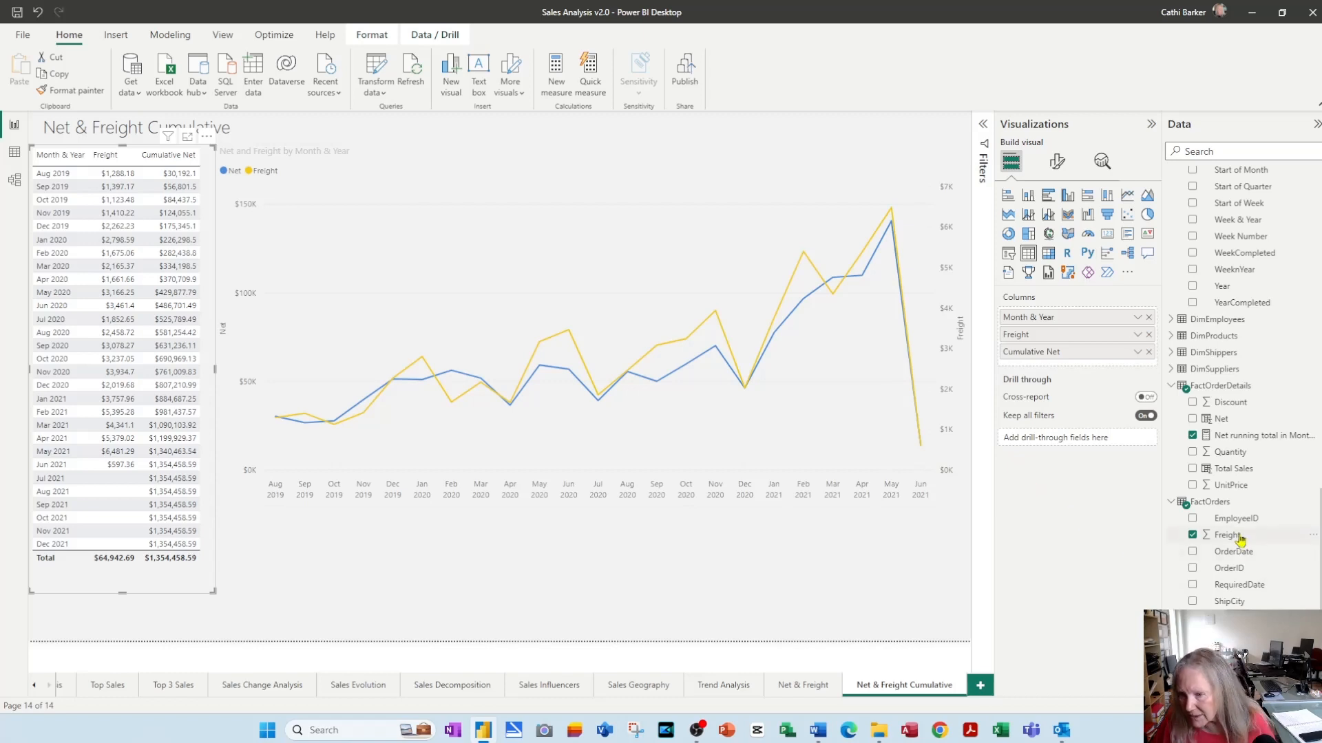
# Step: Start a new quick measure in the FactOrders table with Running total as the calculation
pyautogui.rightClick(1222, 508)
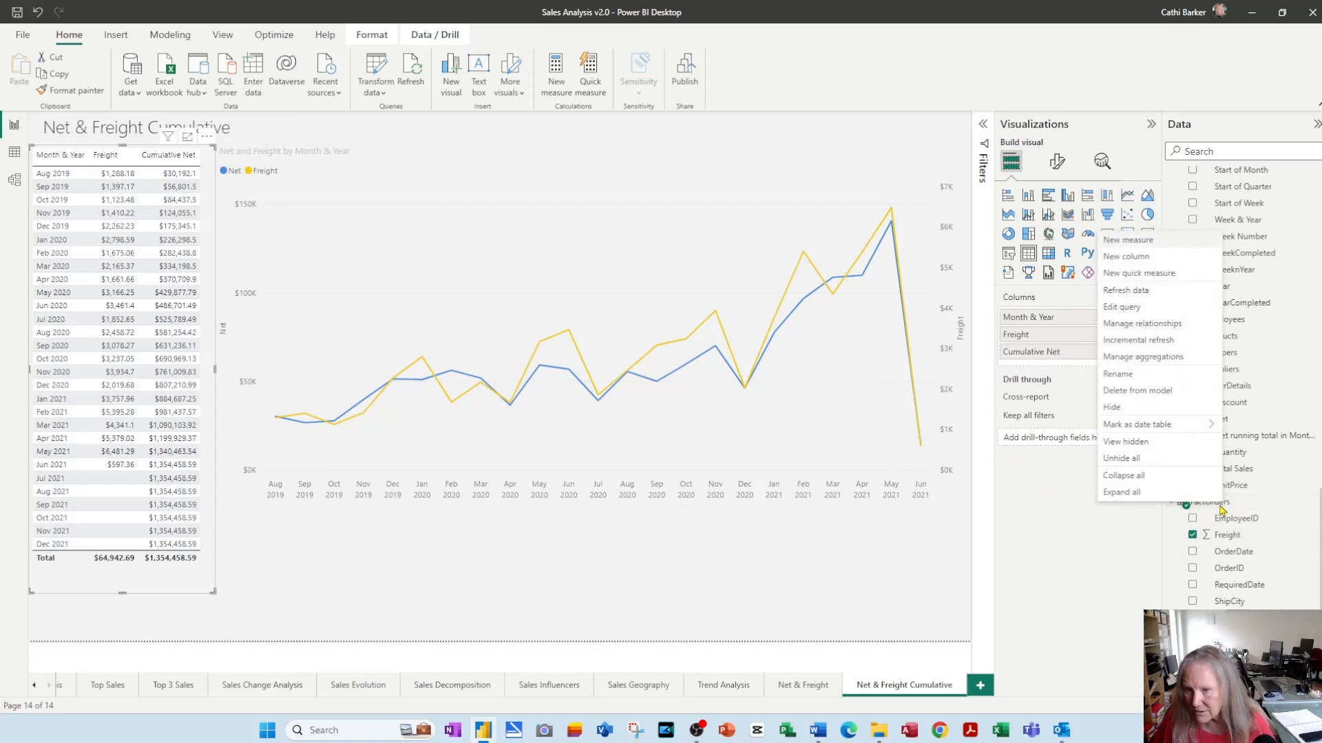
pyautogui.click(1172, 279)
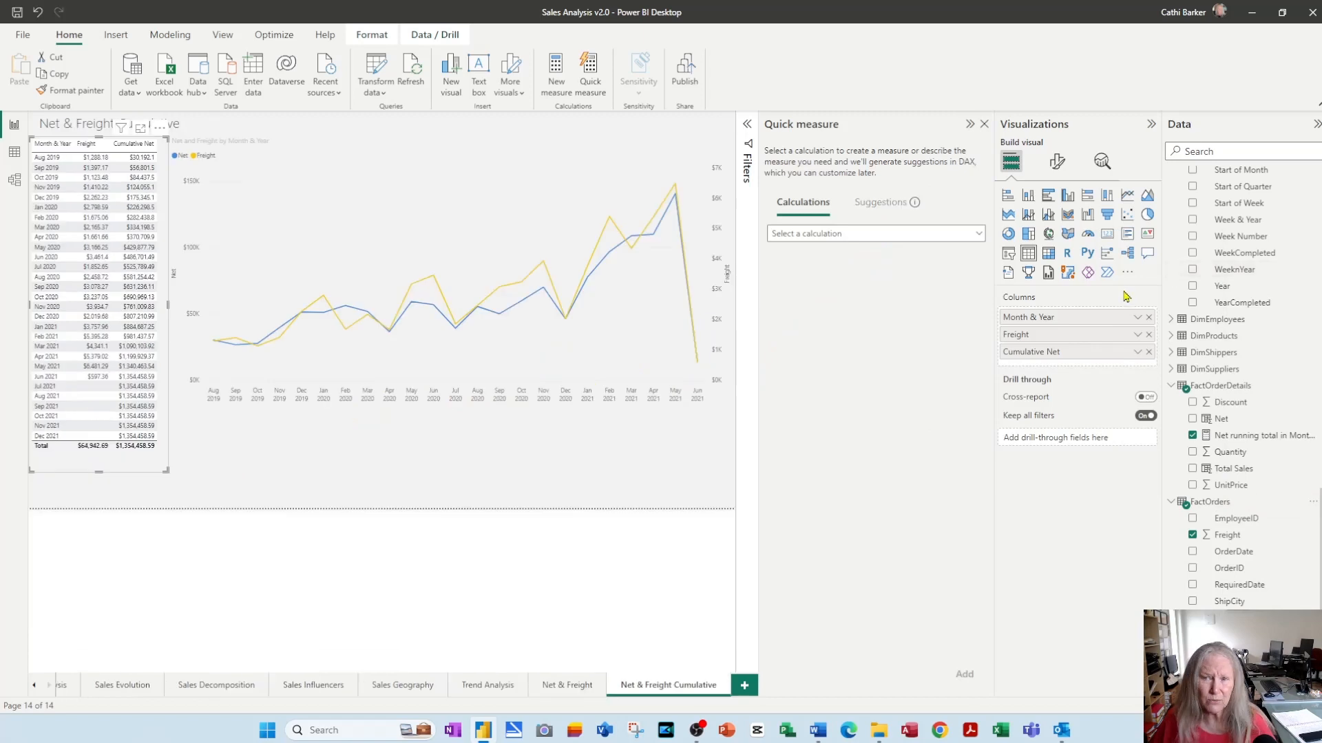
pyautogui.click(979, 238)
pyautogui.scroll(-5, 918, 320)
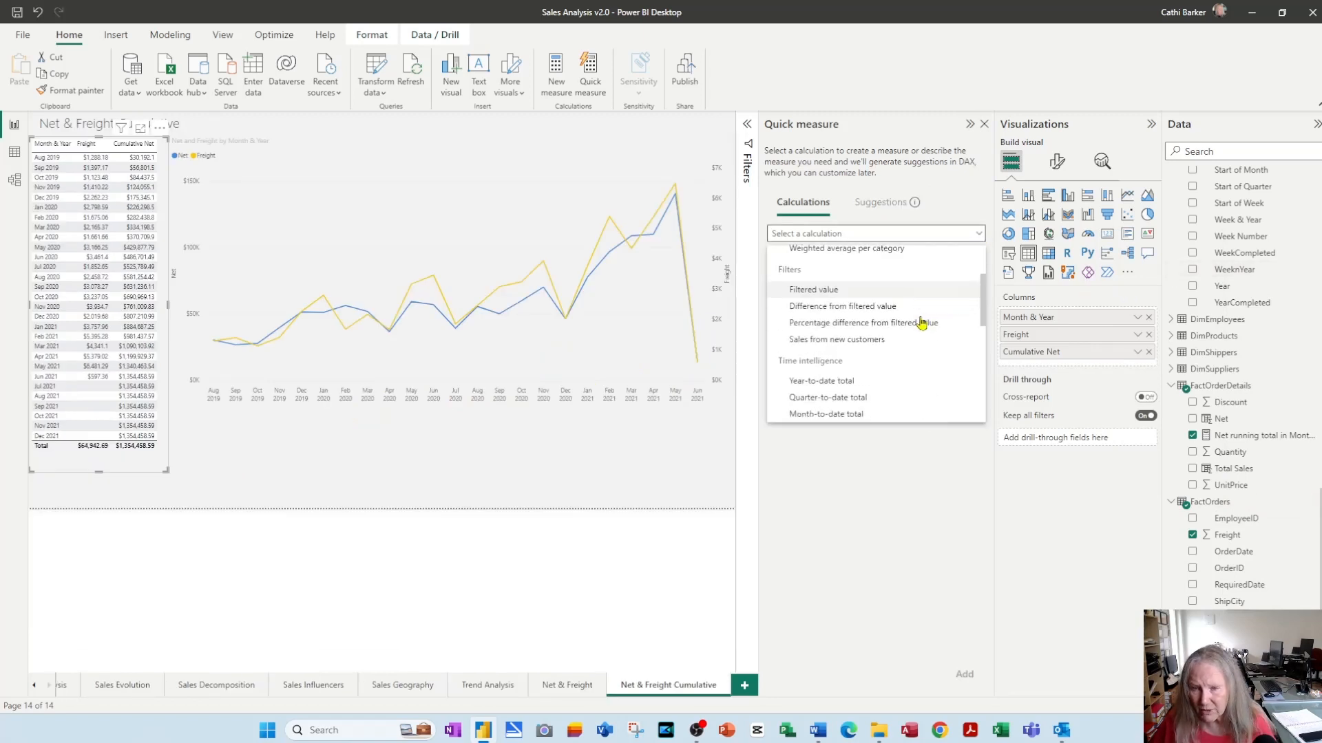
pyautogui.scroll(-3, 915, 326)
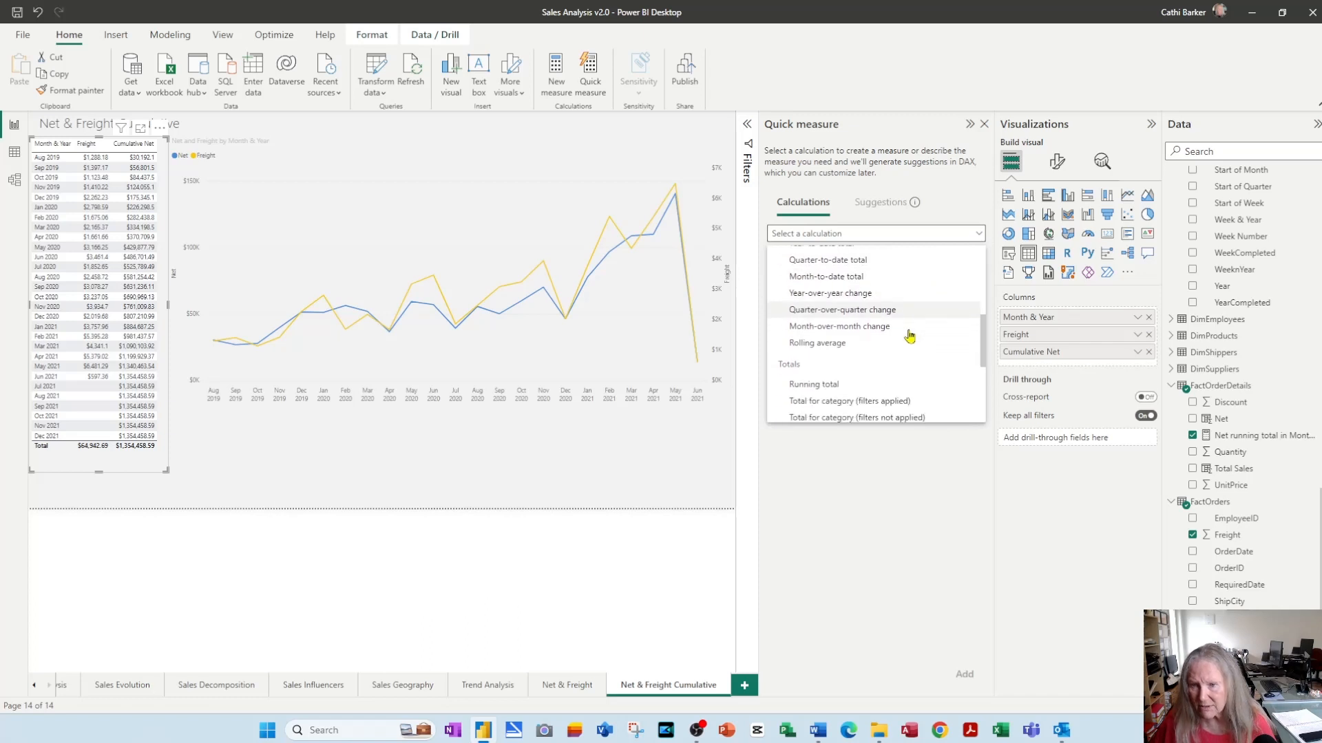
pyautogui.click(830, 334)
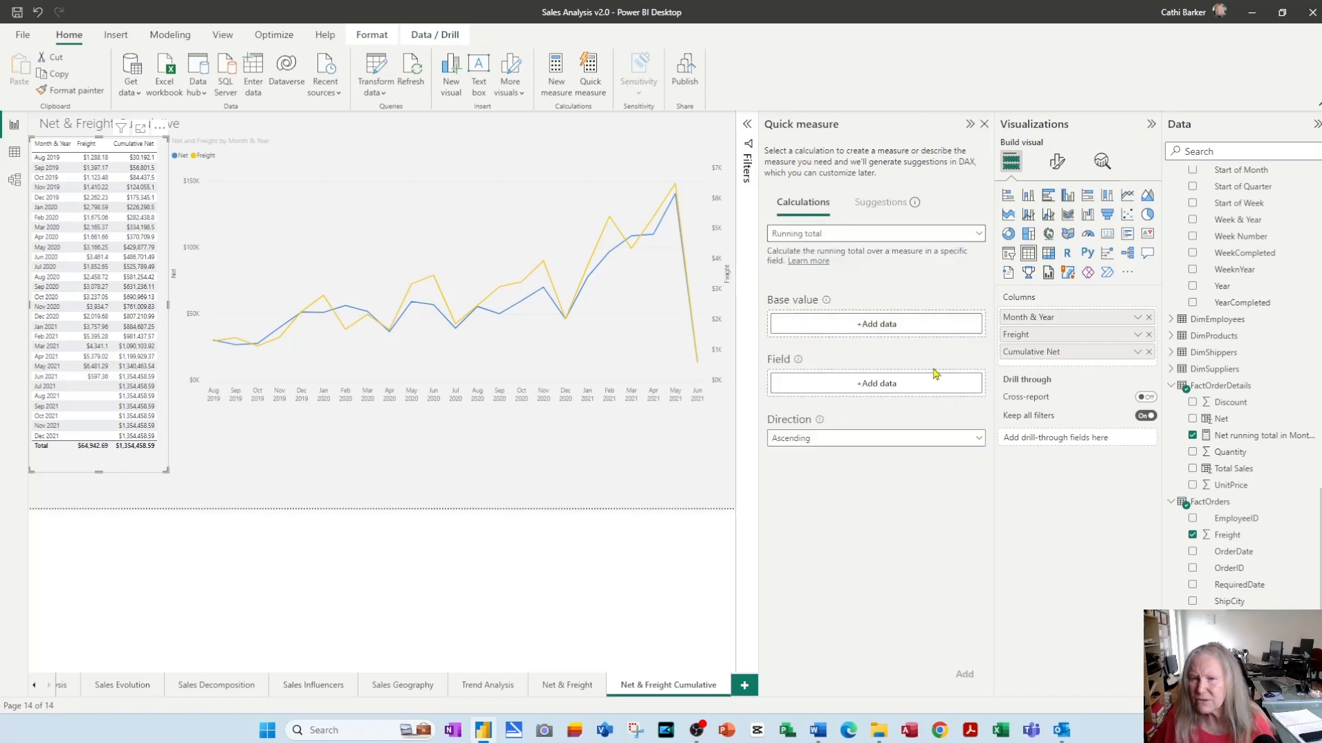
# Step: Create the running total measure with Sum of Freight as base value and Month & Year as field, and close the quick measure setup
pyautogui.moveTo(1227, 535); pyautogui.dragTo(875, 333)
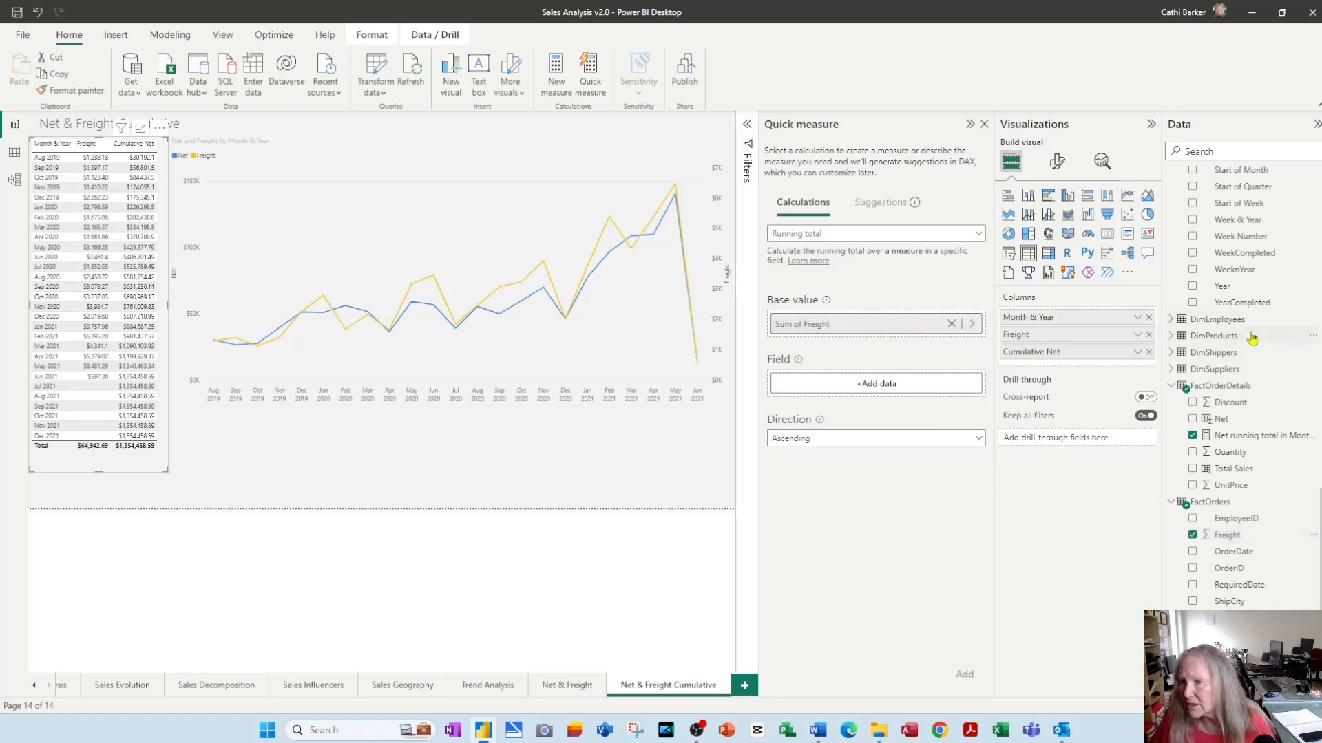
pyautogui.scroll(5, 1254, 334)
pyautogui.moveTo(1239, 286); pyautogui.dragTo(855, 387)
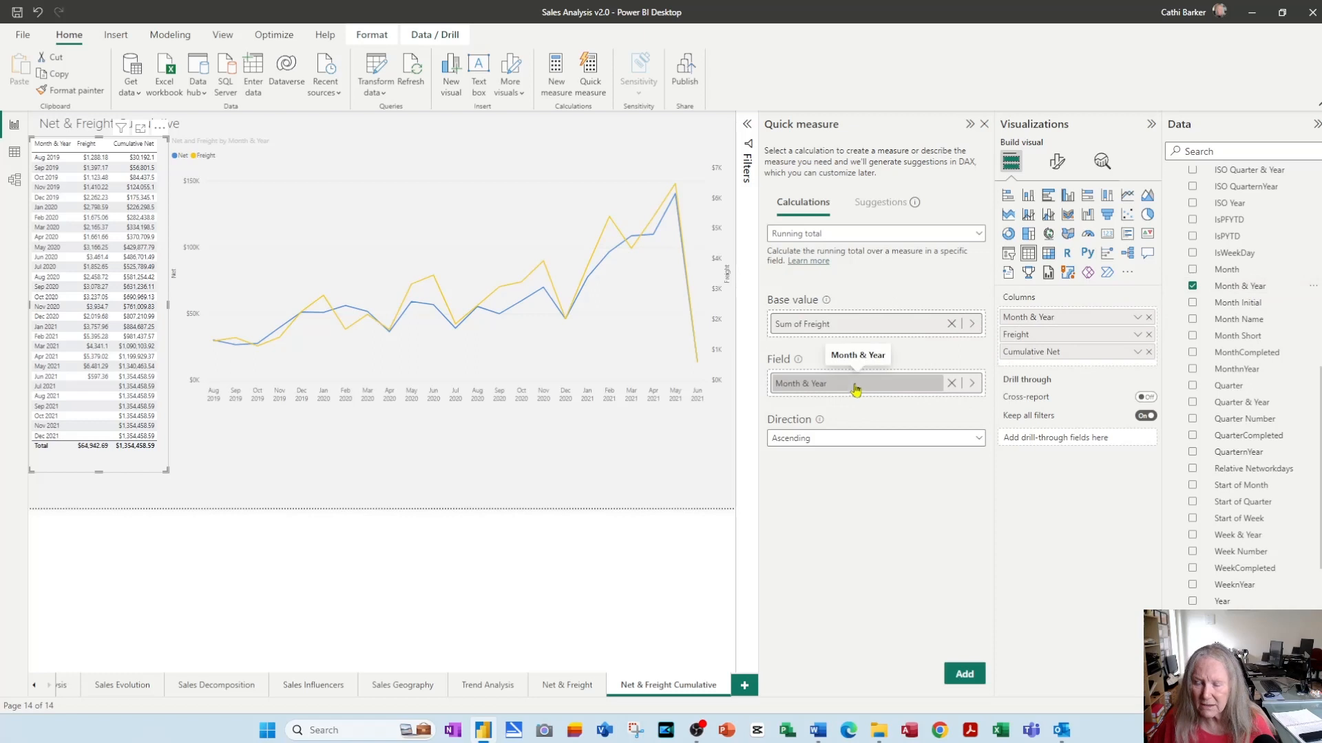
pyautogui.click(967, 675)
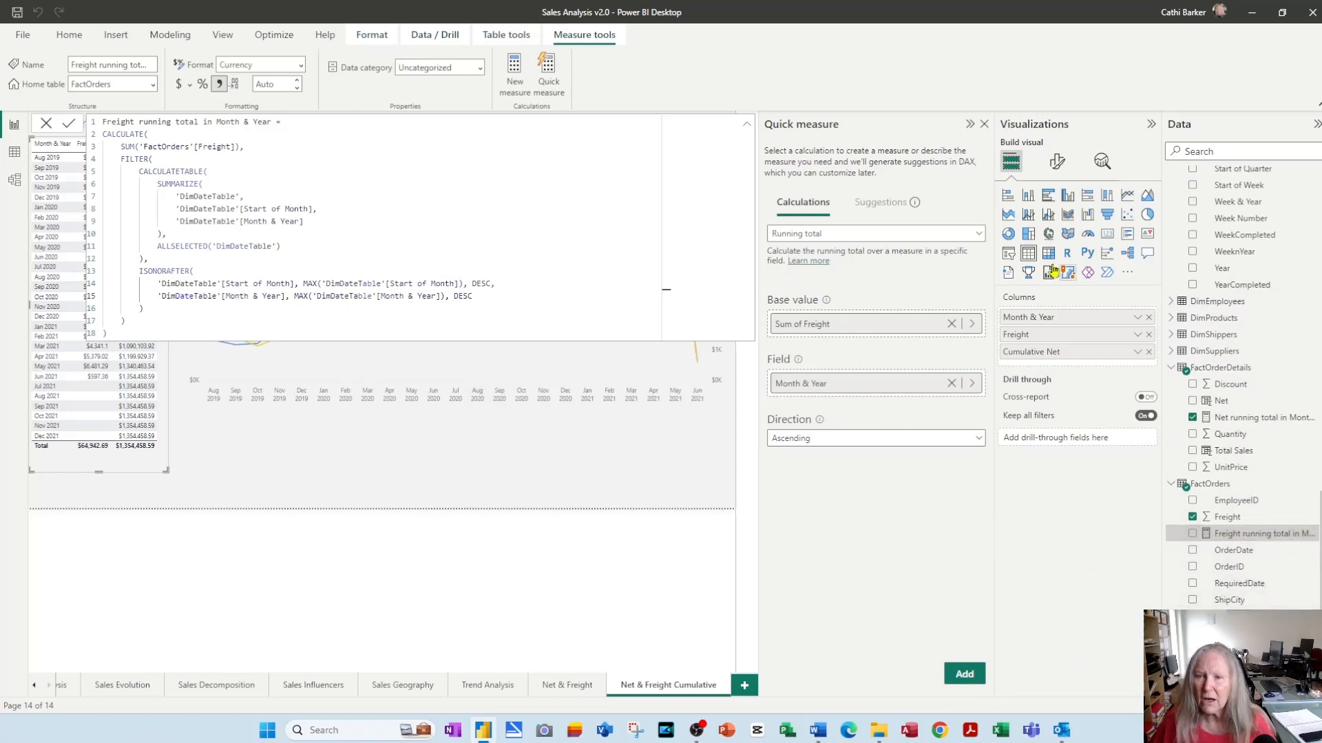
pyautogui.click(984, 124)
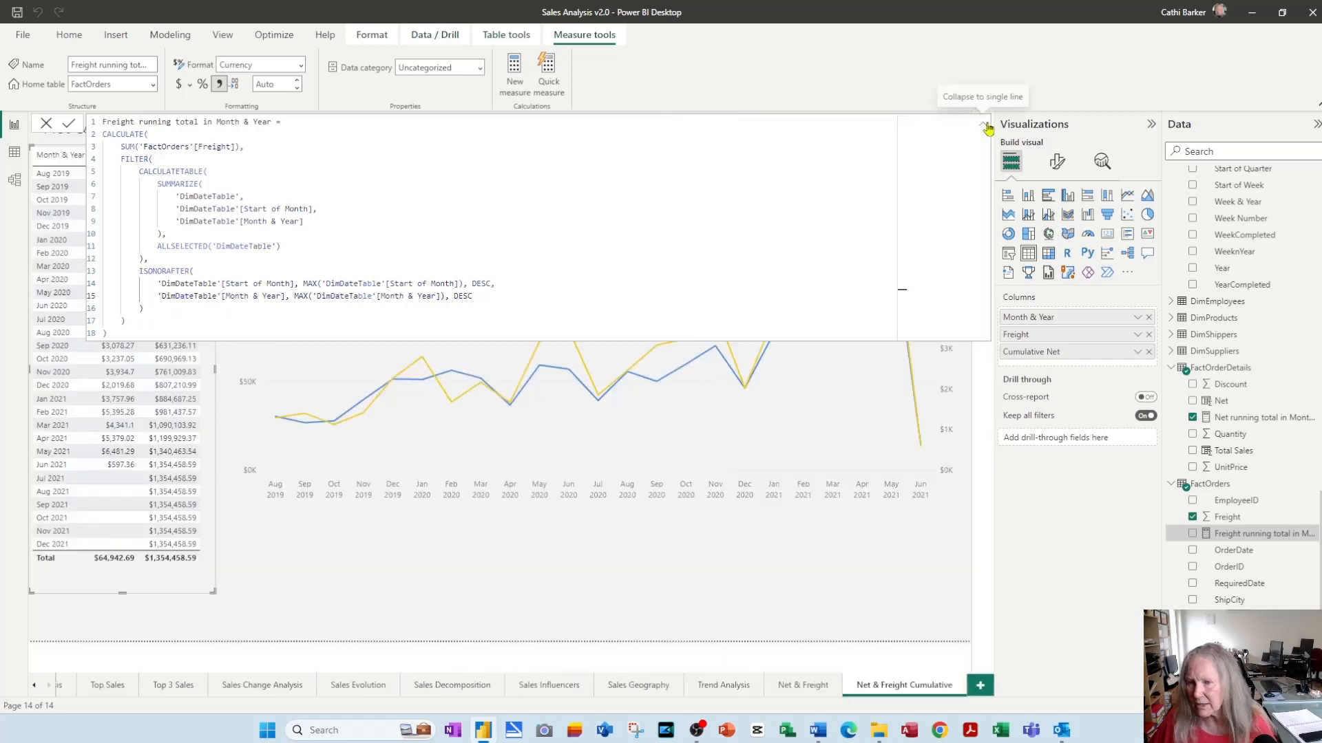
# Step: Replace the table visual's Freight column with the Freight running total in Month & Year measure and rename it as Cumulative Freight
pyautogui.click(1148, 335)
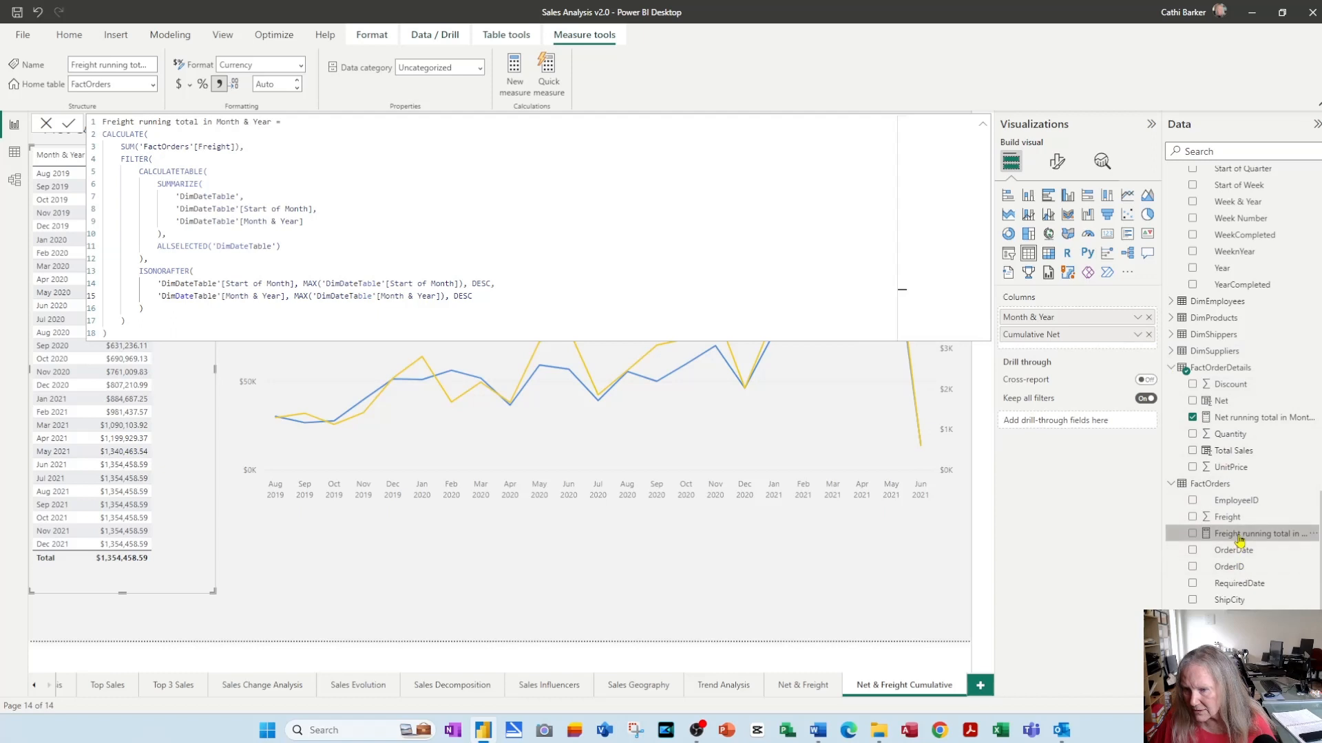
pyautogui.moveTo(1243, 534); pyautogui.dragTo(1058, 344)
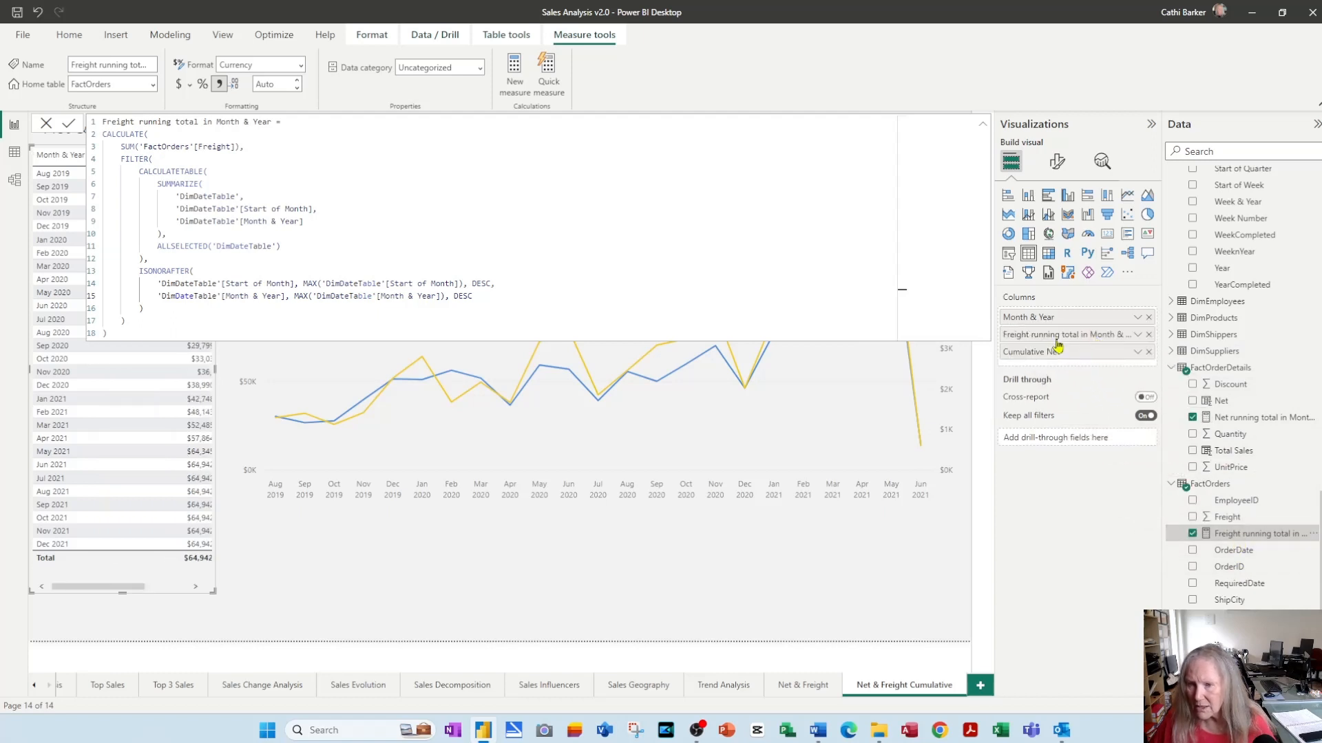
pyautogui.doubleClick(1058, 344)
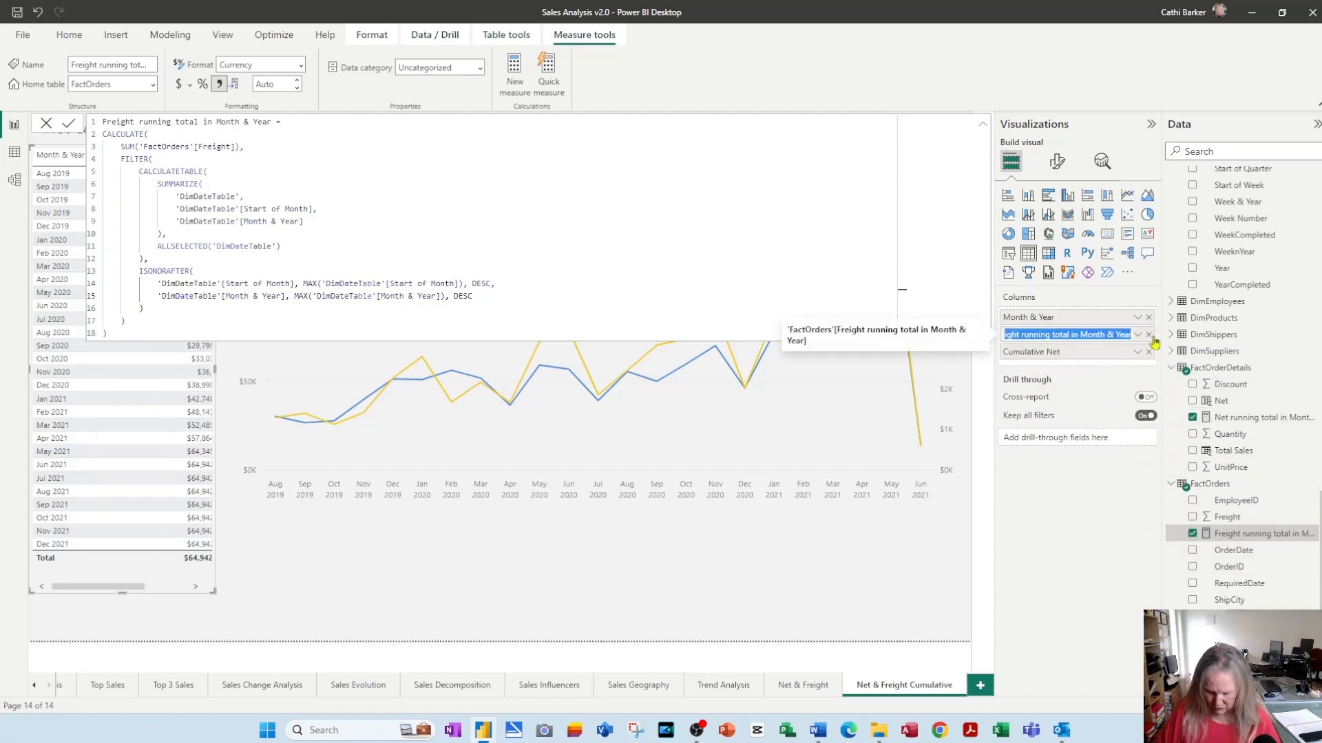
pyautogui.press('Home')
pyautogui.write('Cumulative')
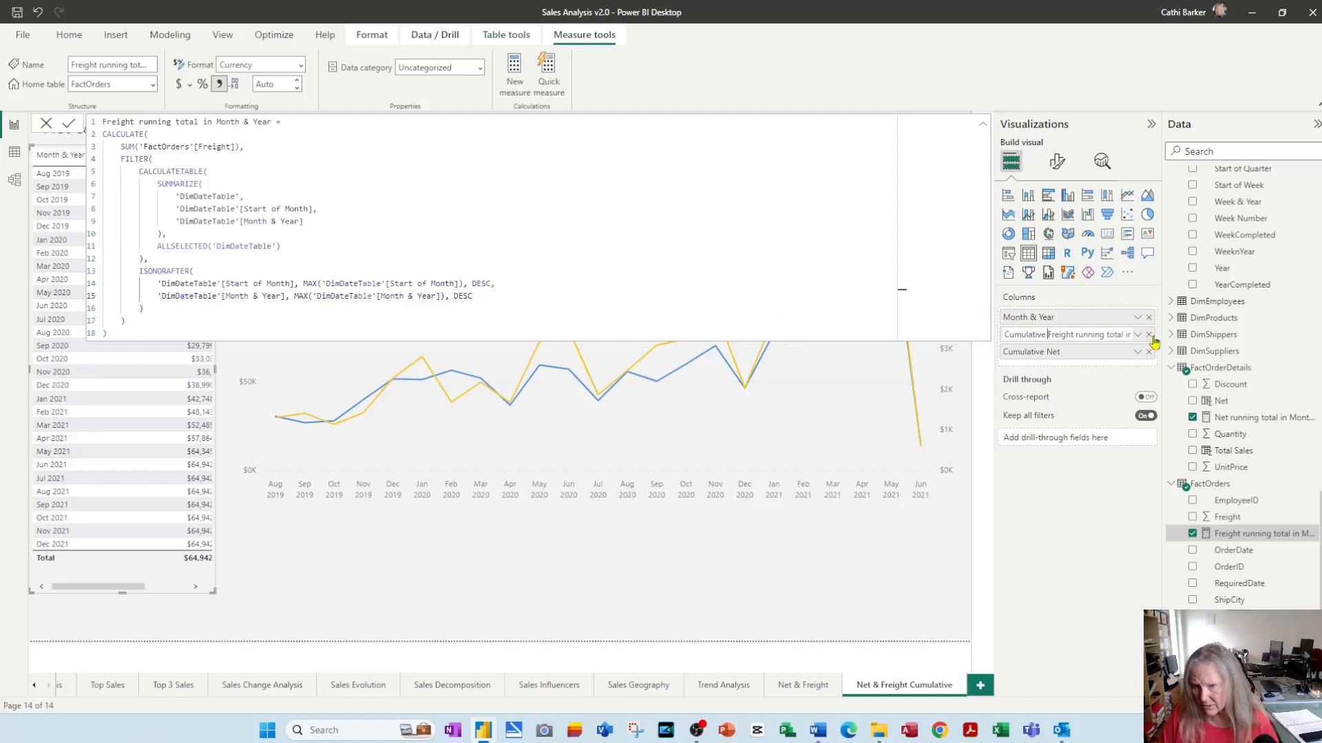
pyautogui.hotkey('shift', 'End')
pyautogui.press('Delete')
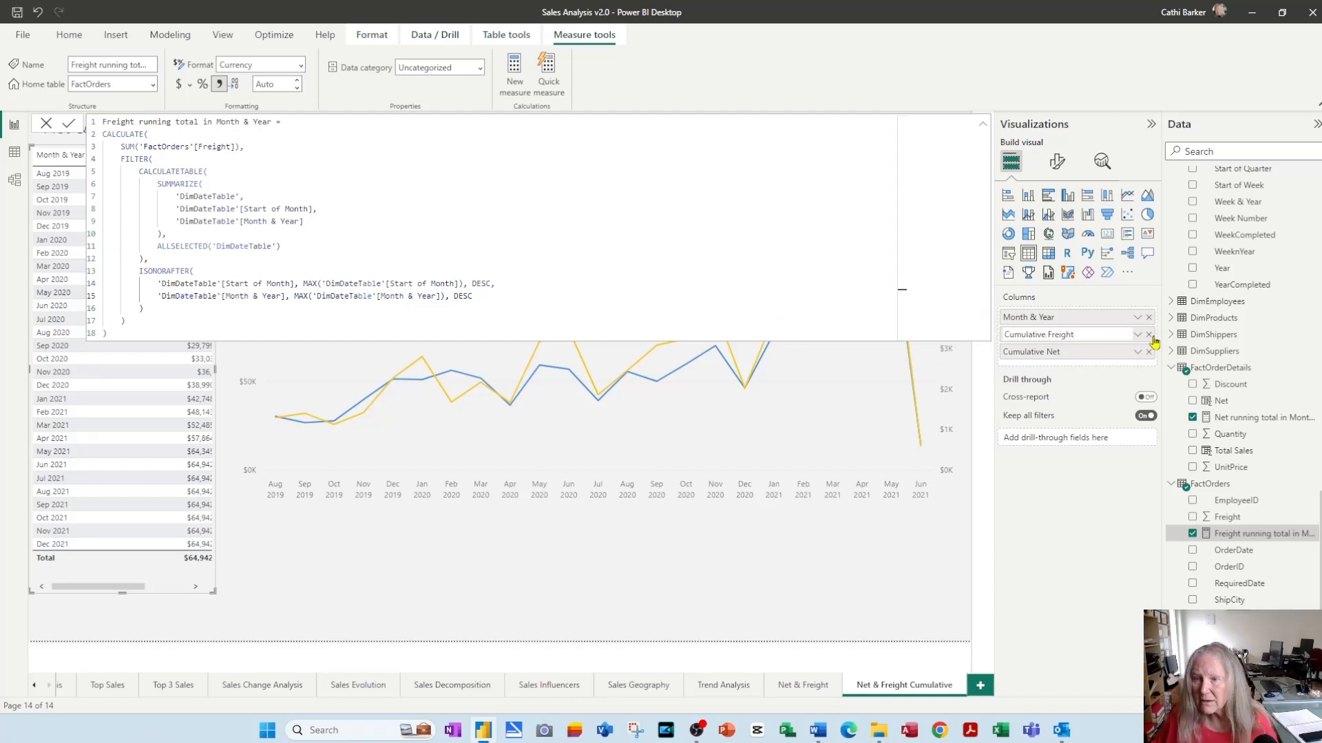
pyautogui.press('Return')
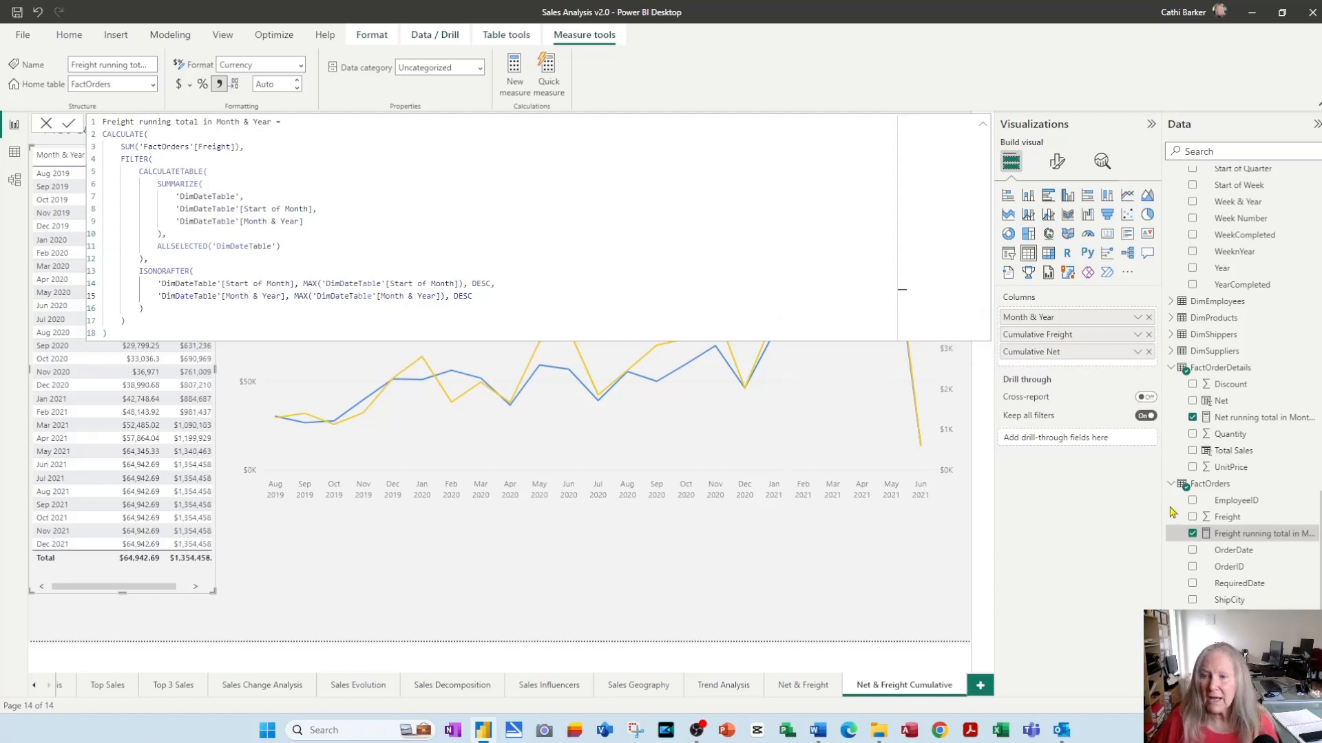
# Step: Close the Freight measure's formula and widen the table visual to fit the whole Cumulative Net column
pyautogui.click(1249, 552)
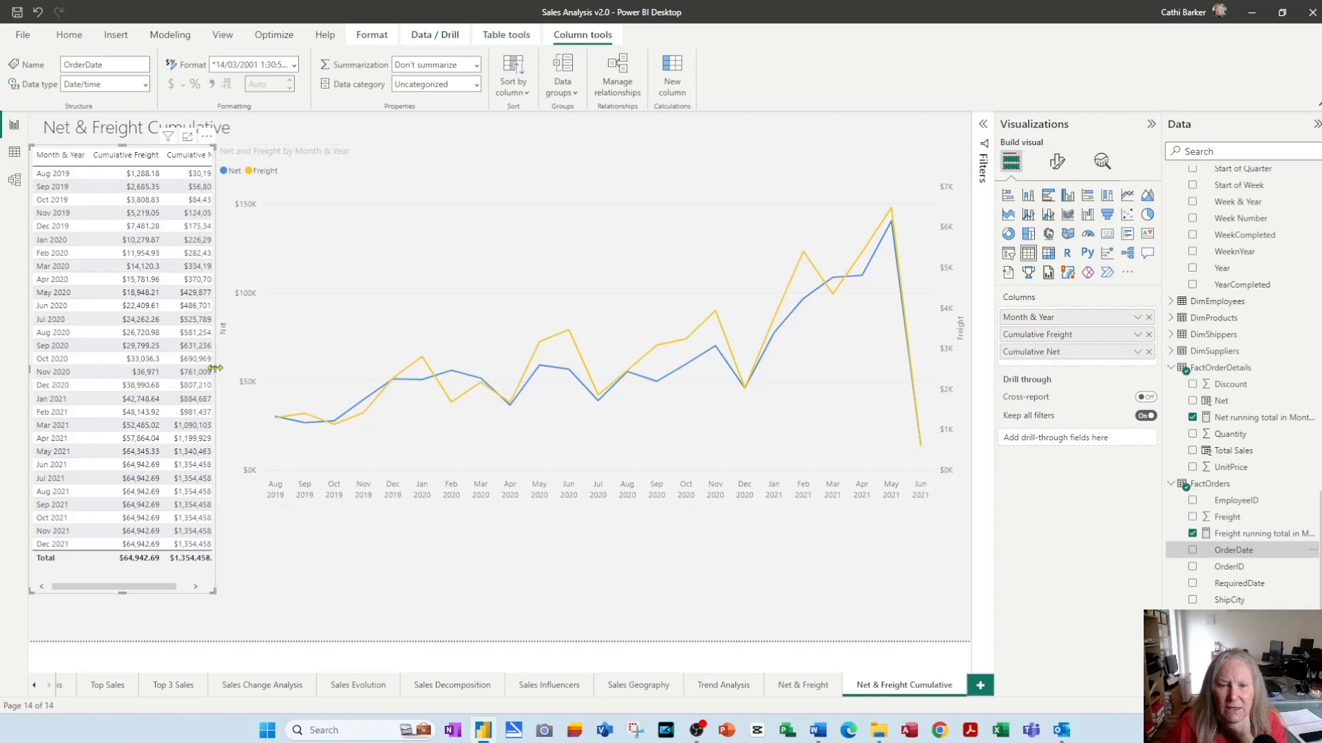
pyautogui.moveTo(217, 371); pyautogui.dragTo(236, 372)
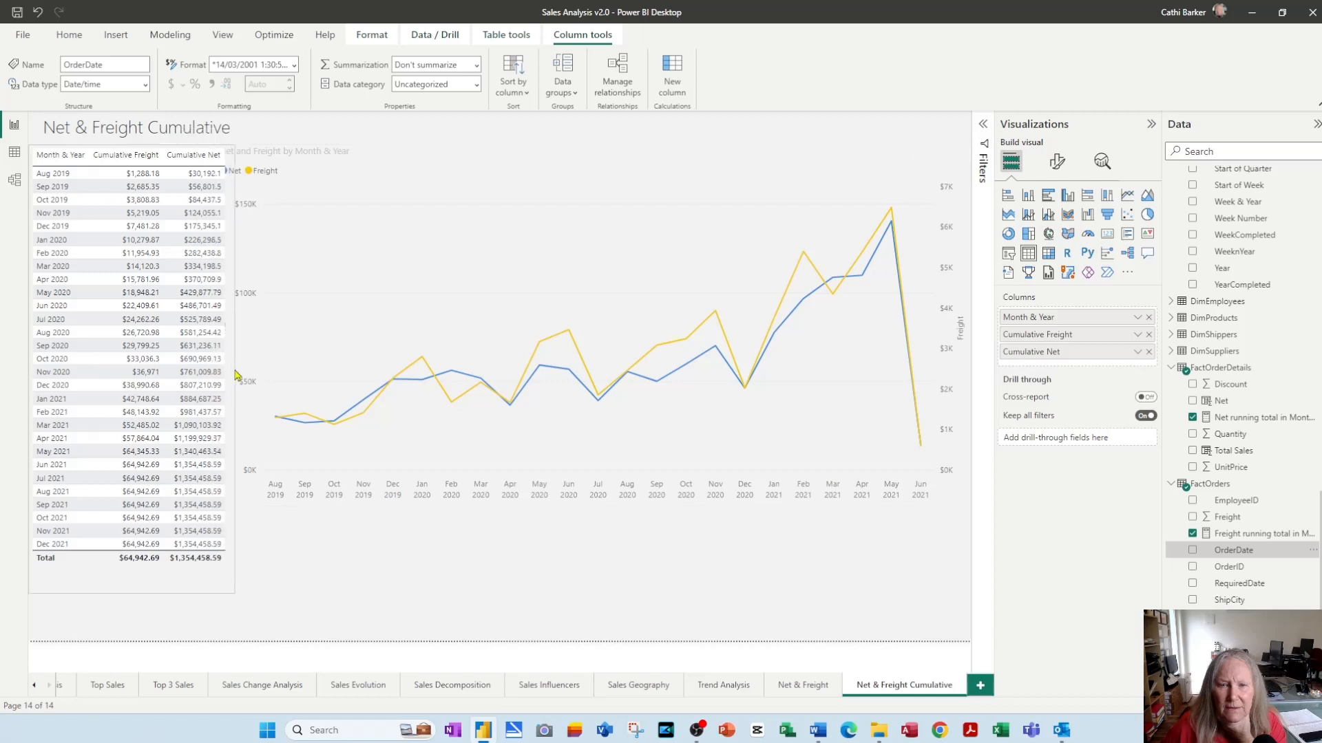
pyautogui.click(496, 550)
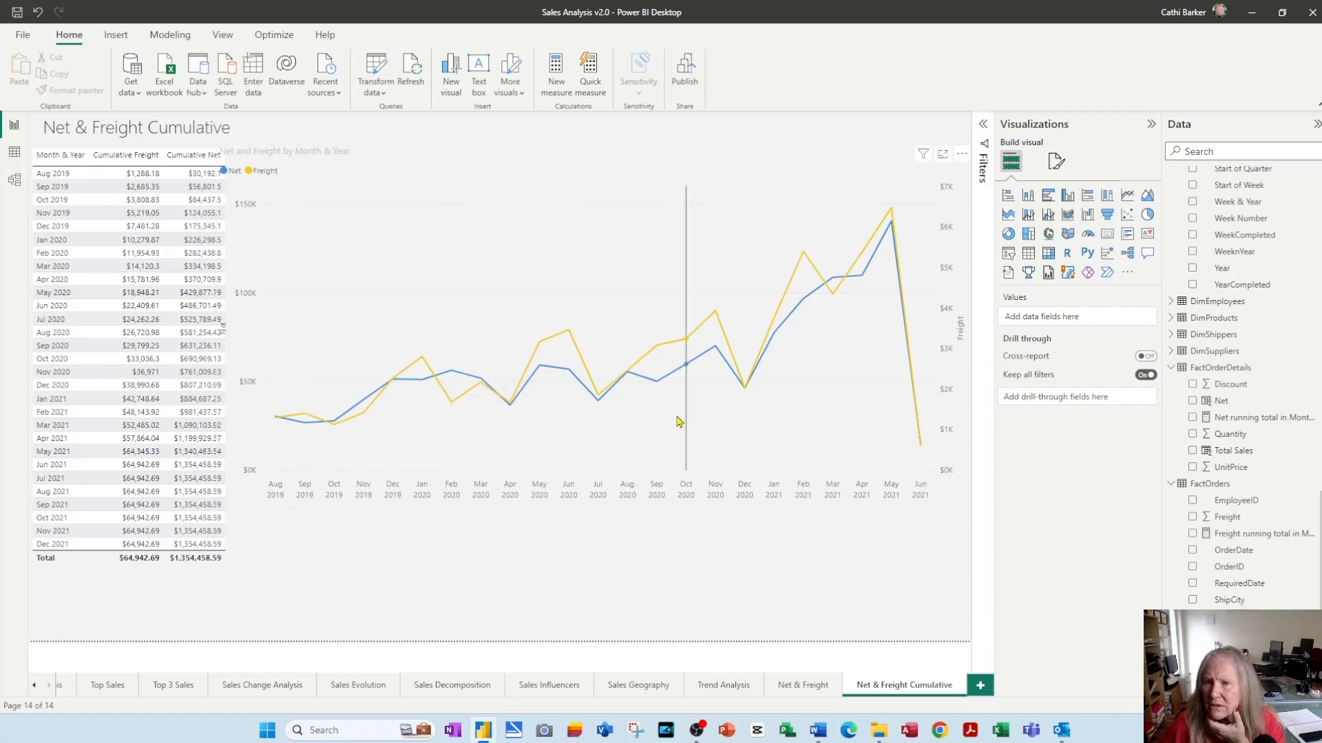
# Step: Resize the line chart so it starts beside the widened table and extends down to the table's Total row
pyautogui.click(704, 176)
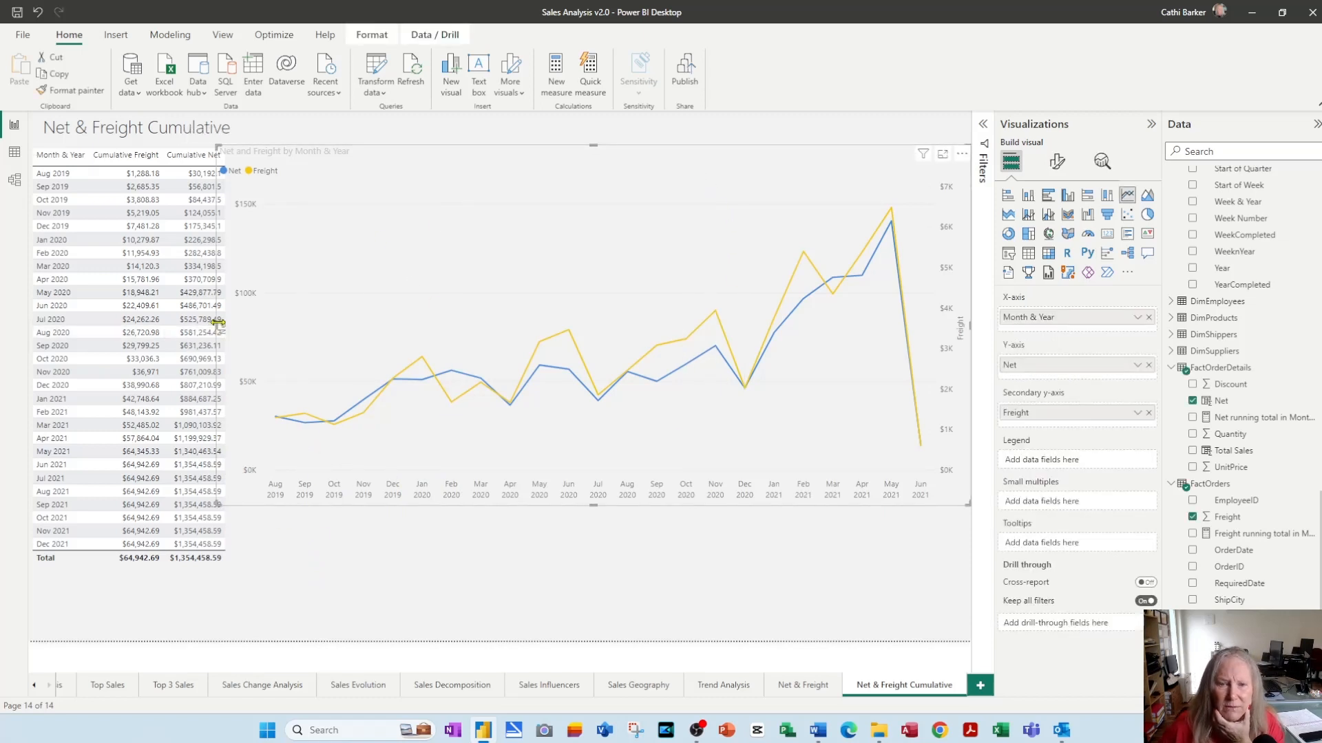
pyautogui.moveTo(217, 323); pyautogui.dragTo(232, 325)
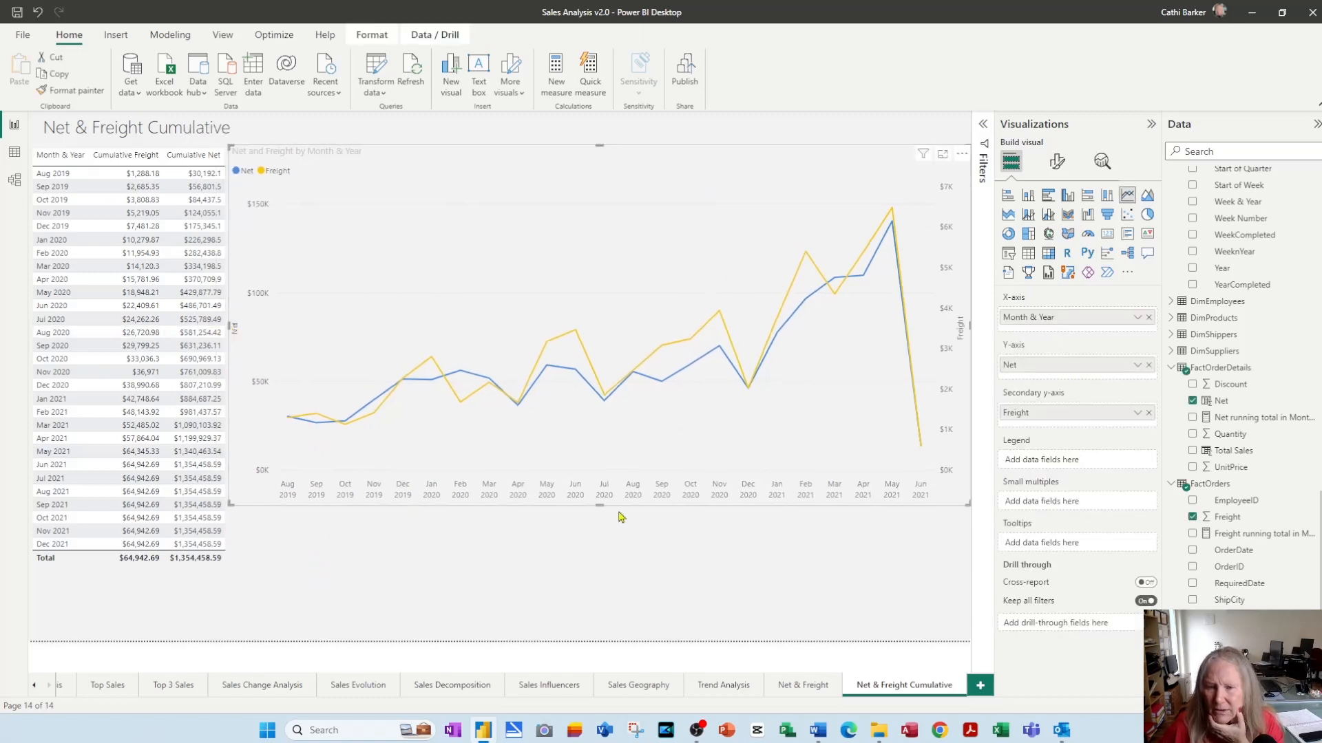
pyautogui.moveTo(599, 507); pyautogui.dragTo(590, 563)
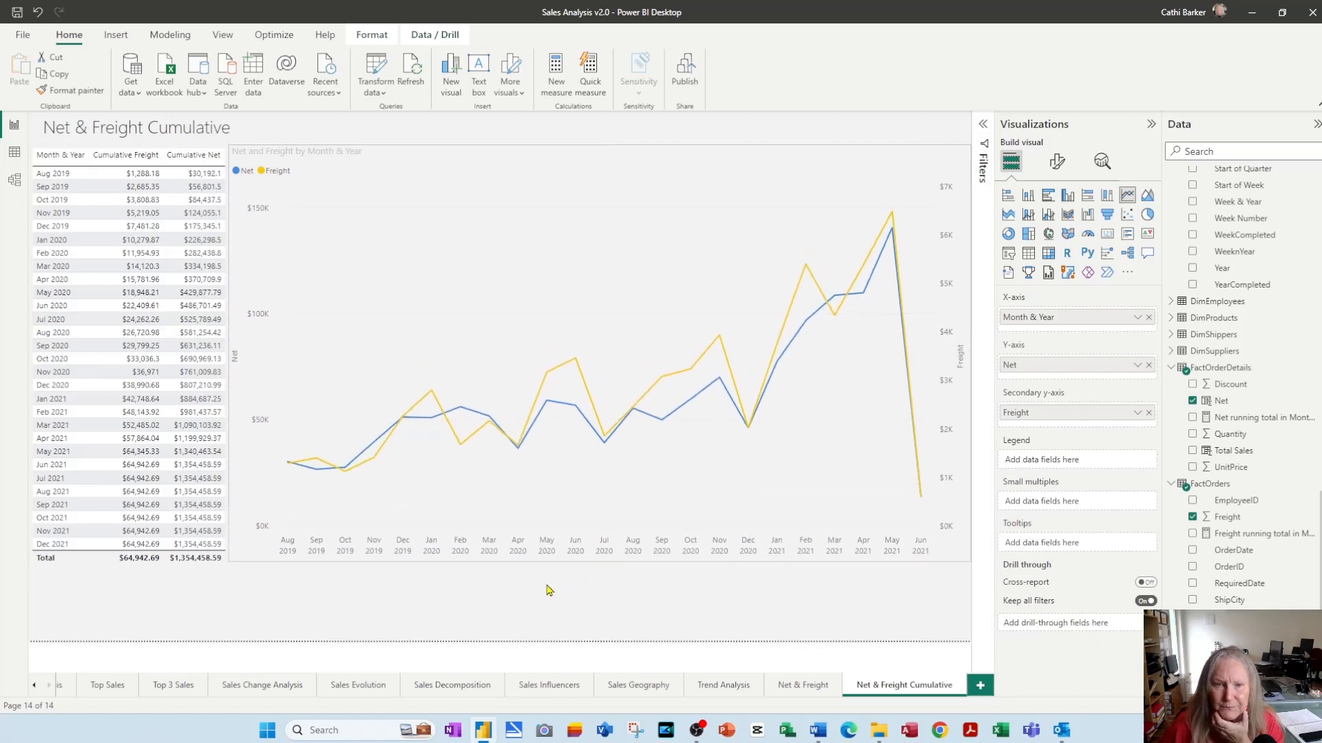
pyautogui.click(429, 618)
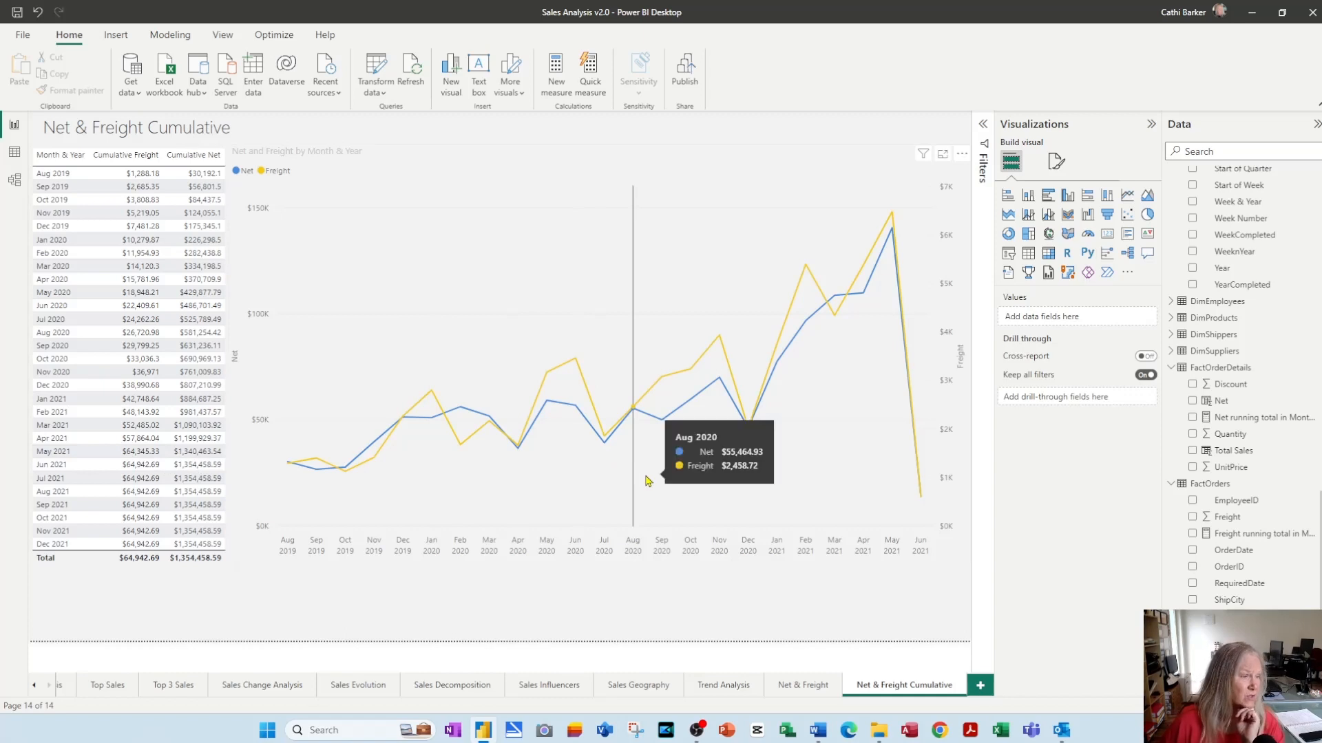
# Step: Replace Net on the line chart's Y-axis with the Net running total in Month & Year measure and rename it as Cumulative Net
pyautogui.click(895, 519)
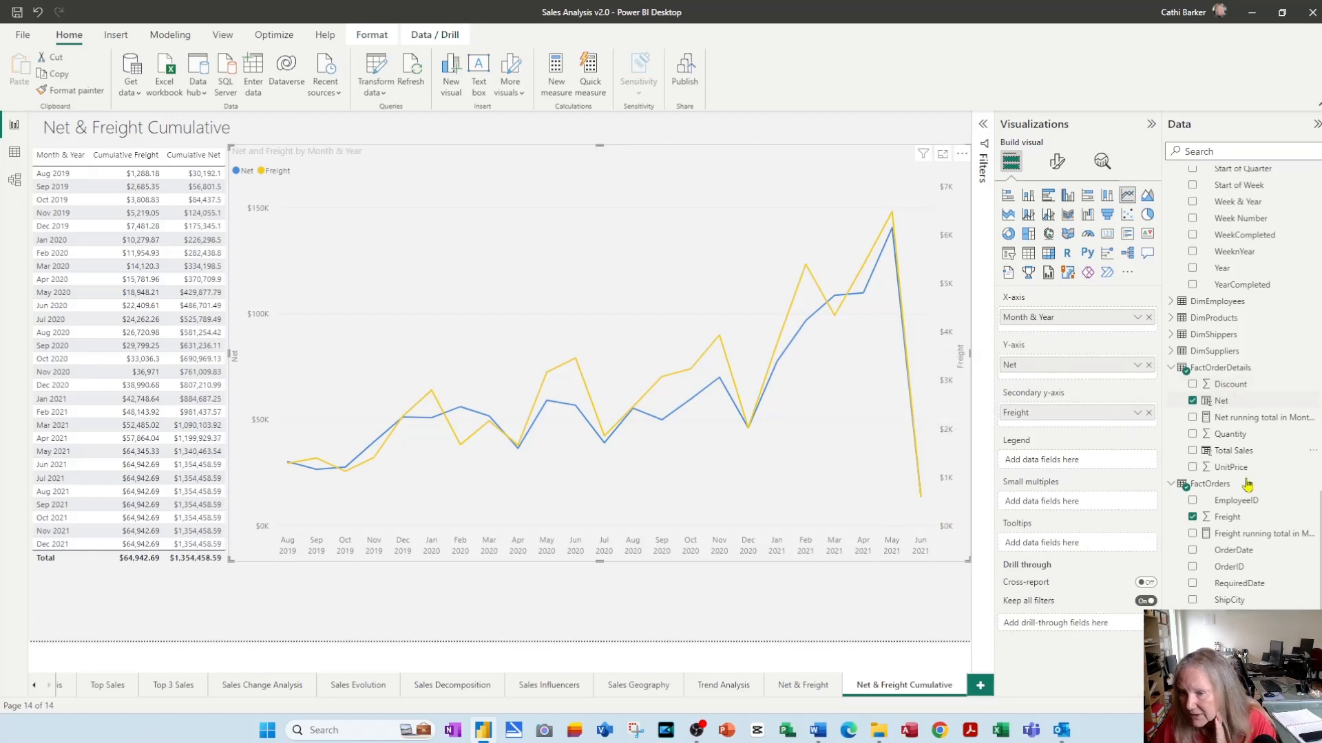
pyautogui.click(1148, 366)
pyautogui.moveTo(1232, 420); pyautogui.dragTo(1080, 370)
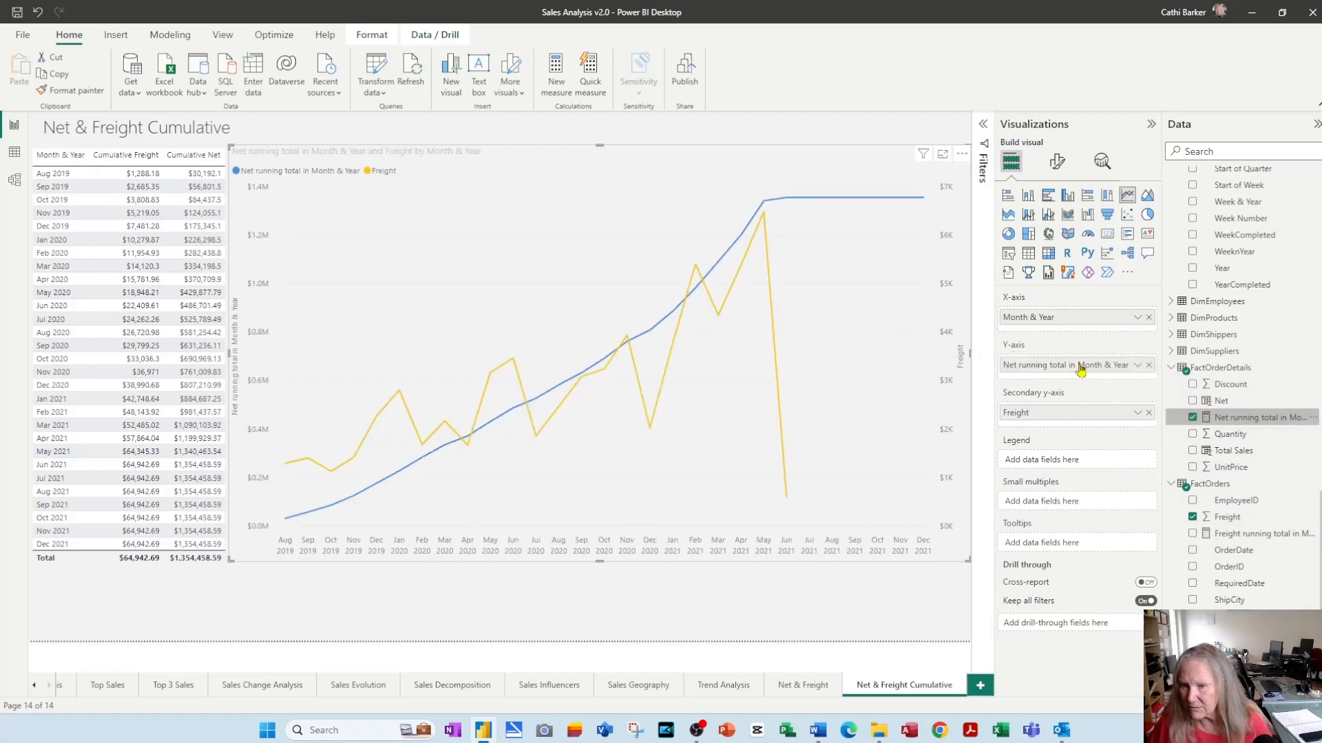
pyautogui.doubleClick(1080, 367)
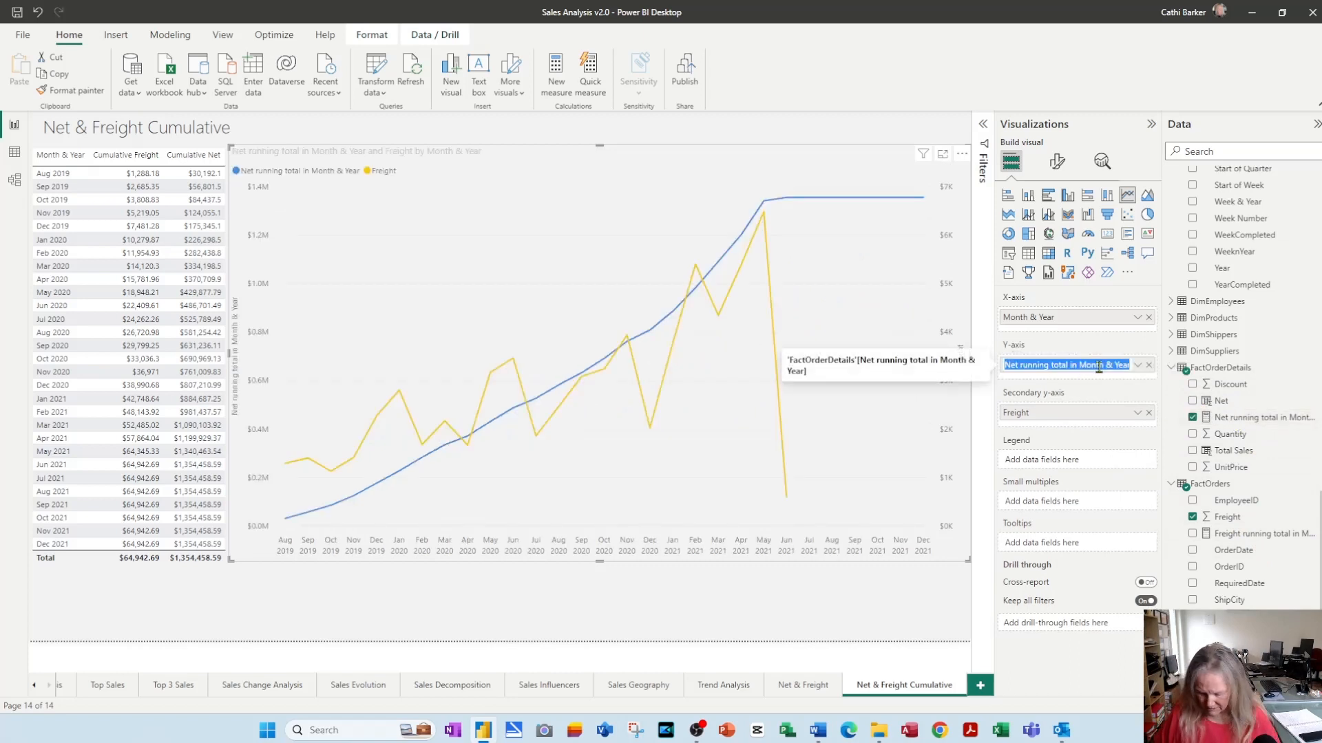
pyautogui.write('Cum')
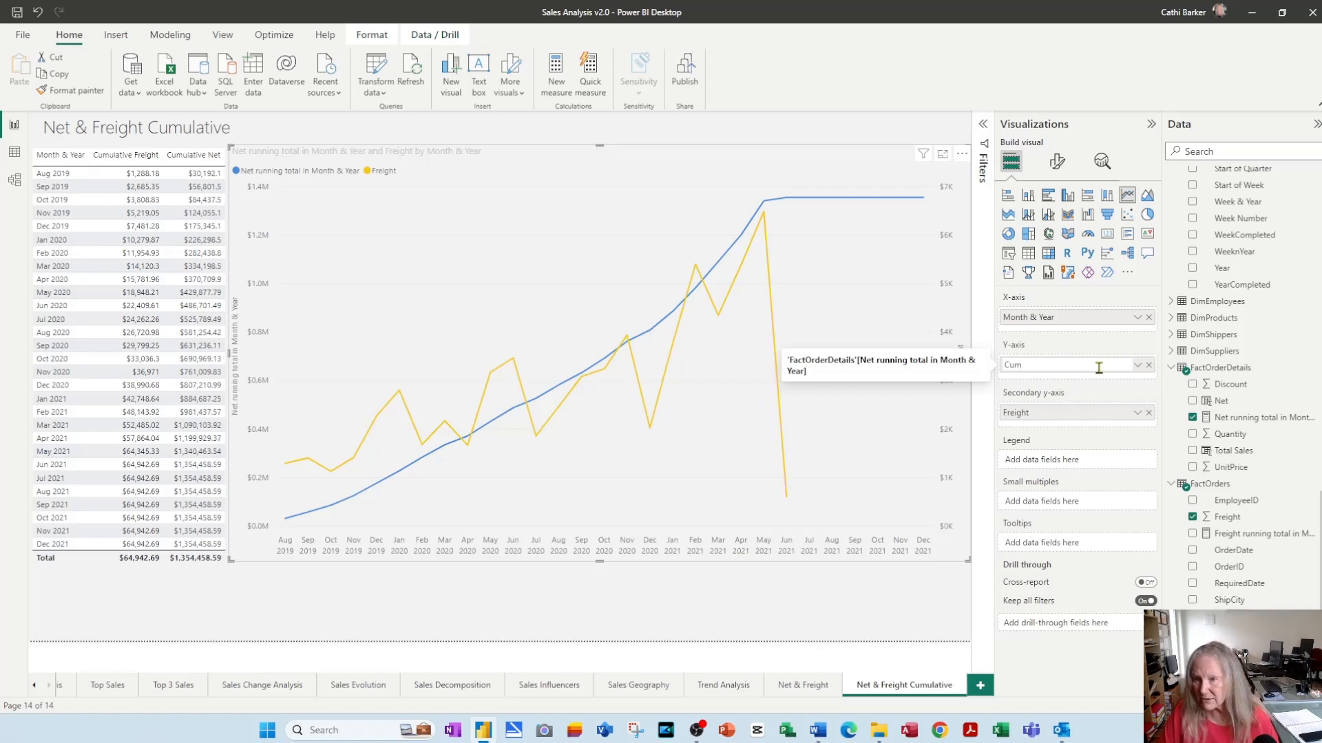
pyautogui.write('ulative Net')
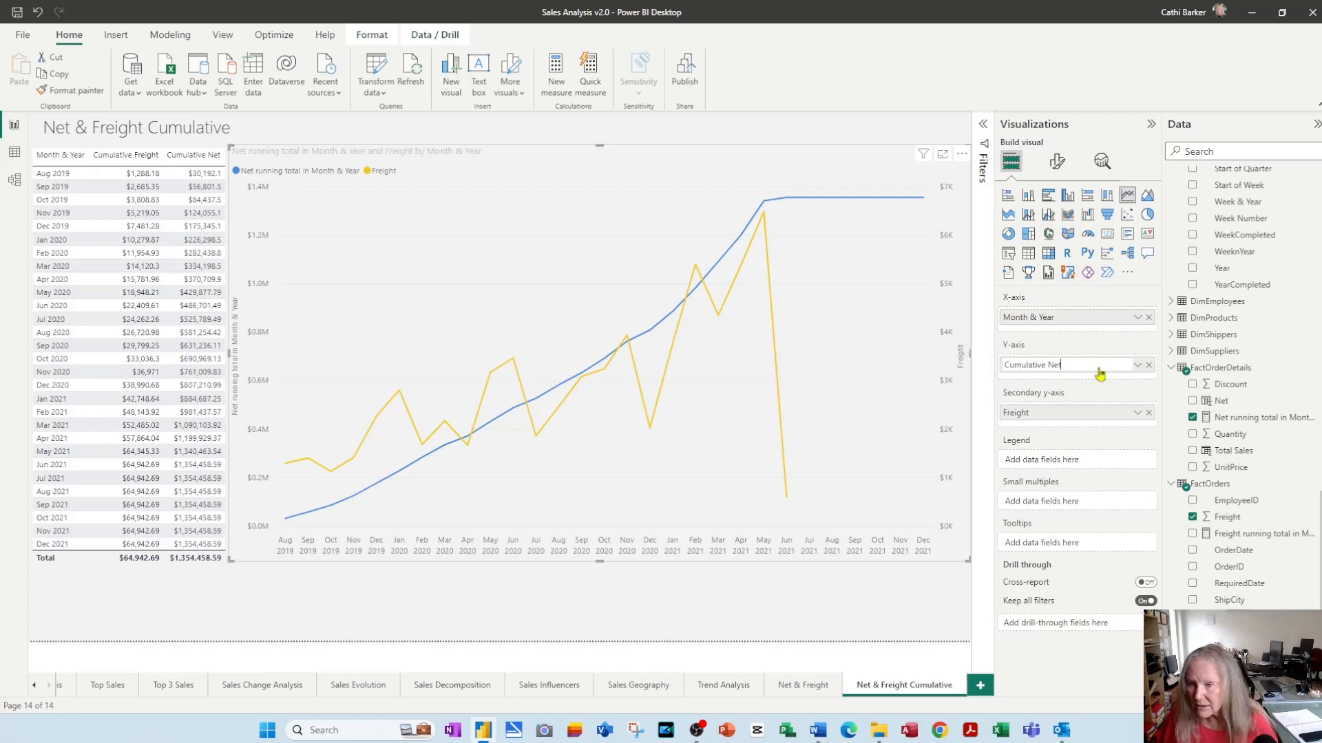
pyautogui.press('Return')
# Step: Replace Freight on the chart's secondary y-axis with the Freight running total in Month & Year measure, renamed as Cumulative Freight
pyautogui.click(1148, 412)
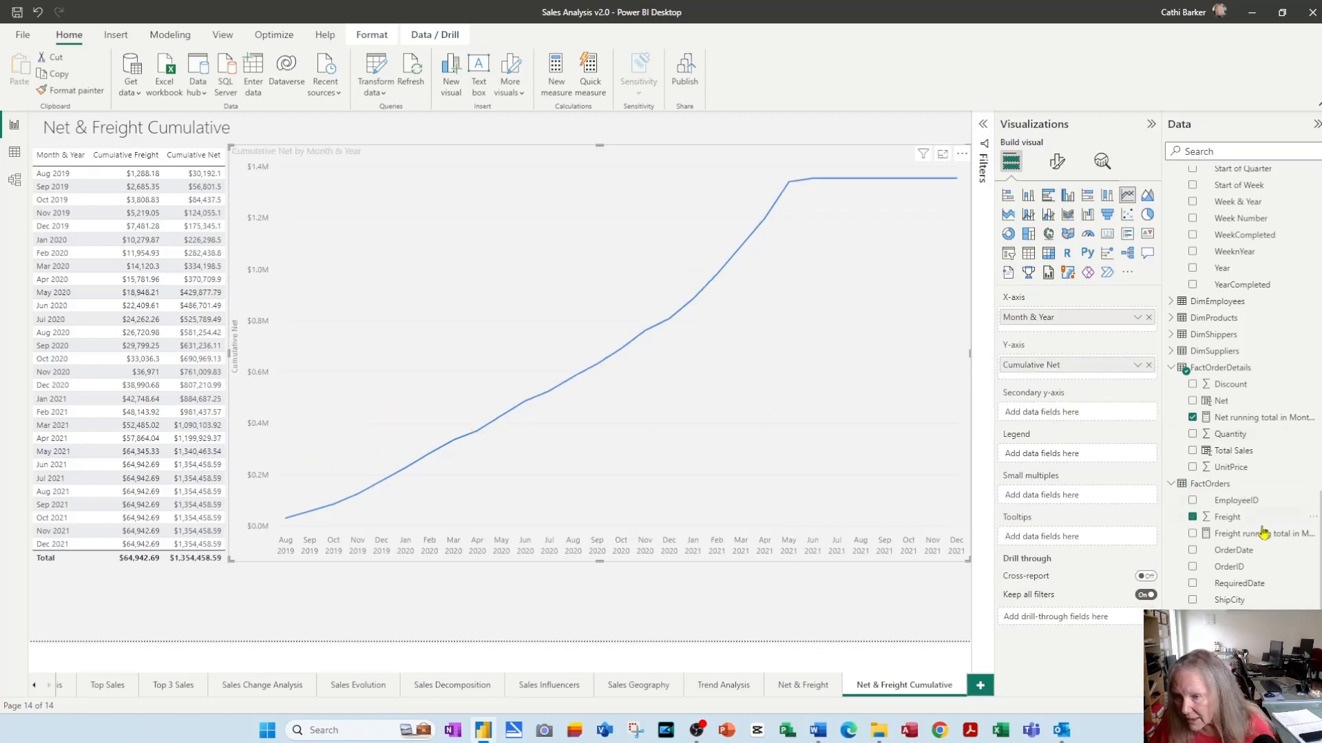
pyautogui.moveTo(1263, 533); pyautogui.dragTo(1045, 416)
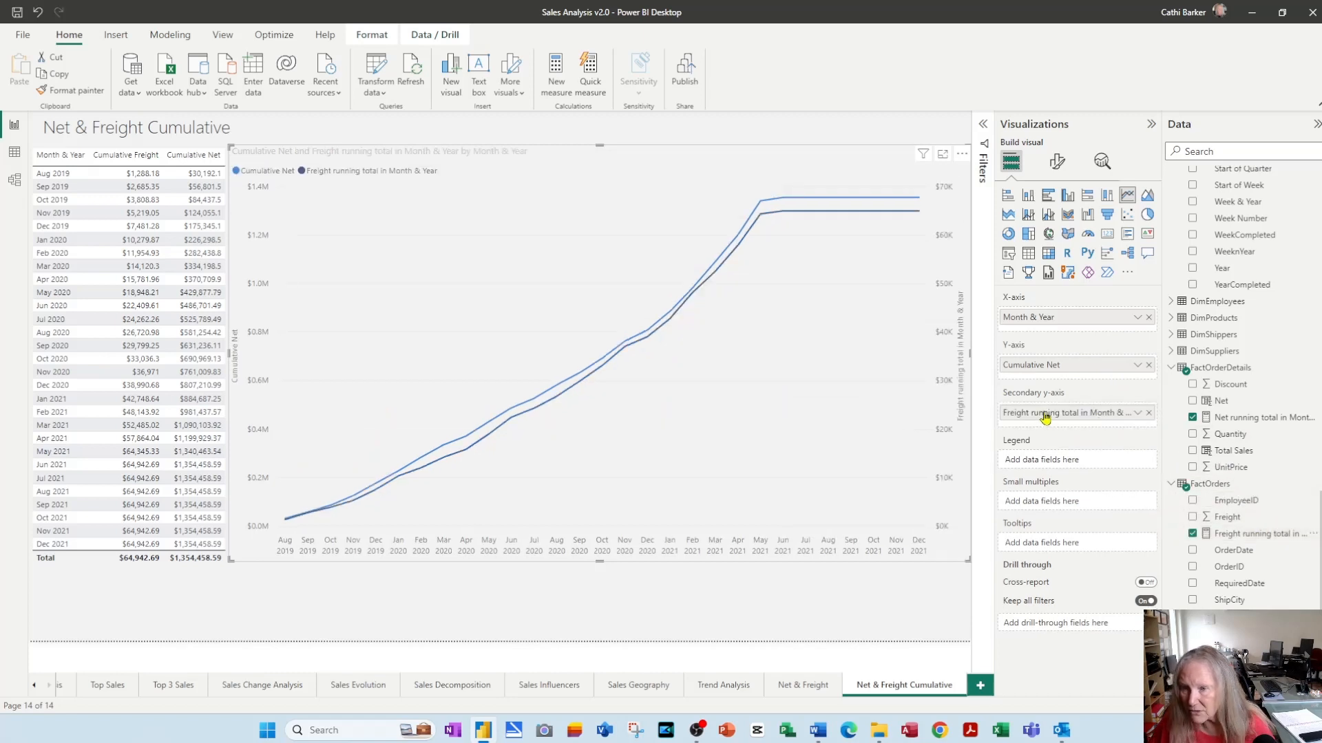
pyautogui.doubleClick(1045, 415)
pyautogui.write('Cum')
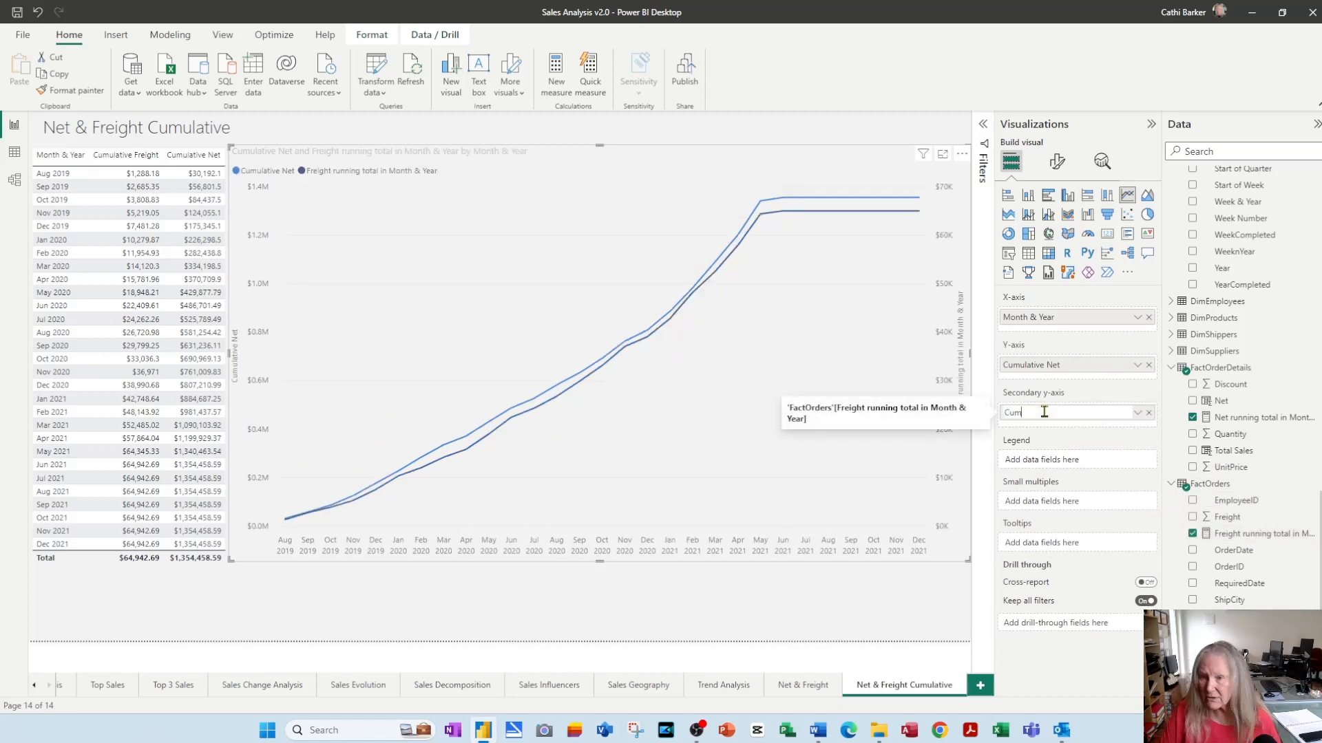
pyautogui.write('ulative Freight')
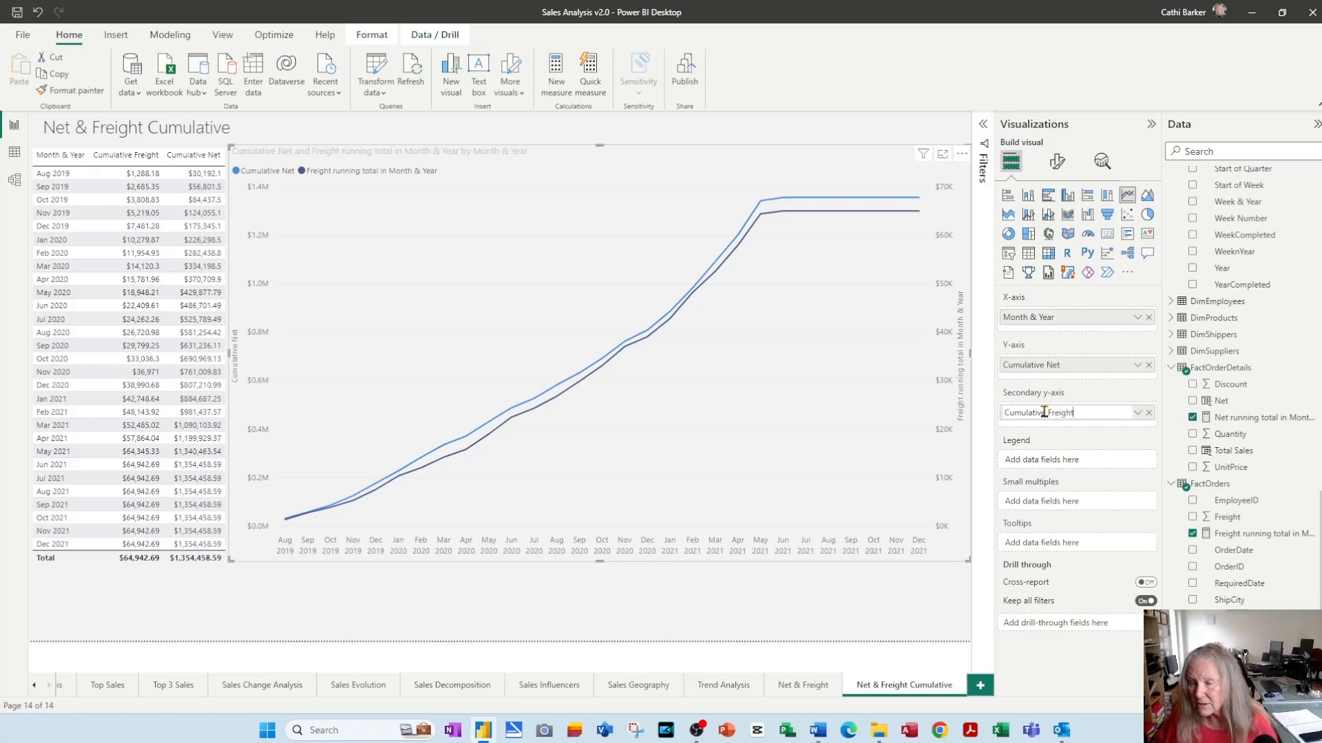
pyautogui.press('Return')
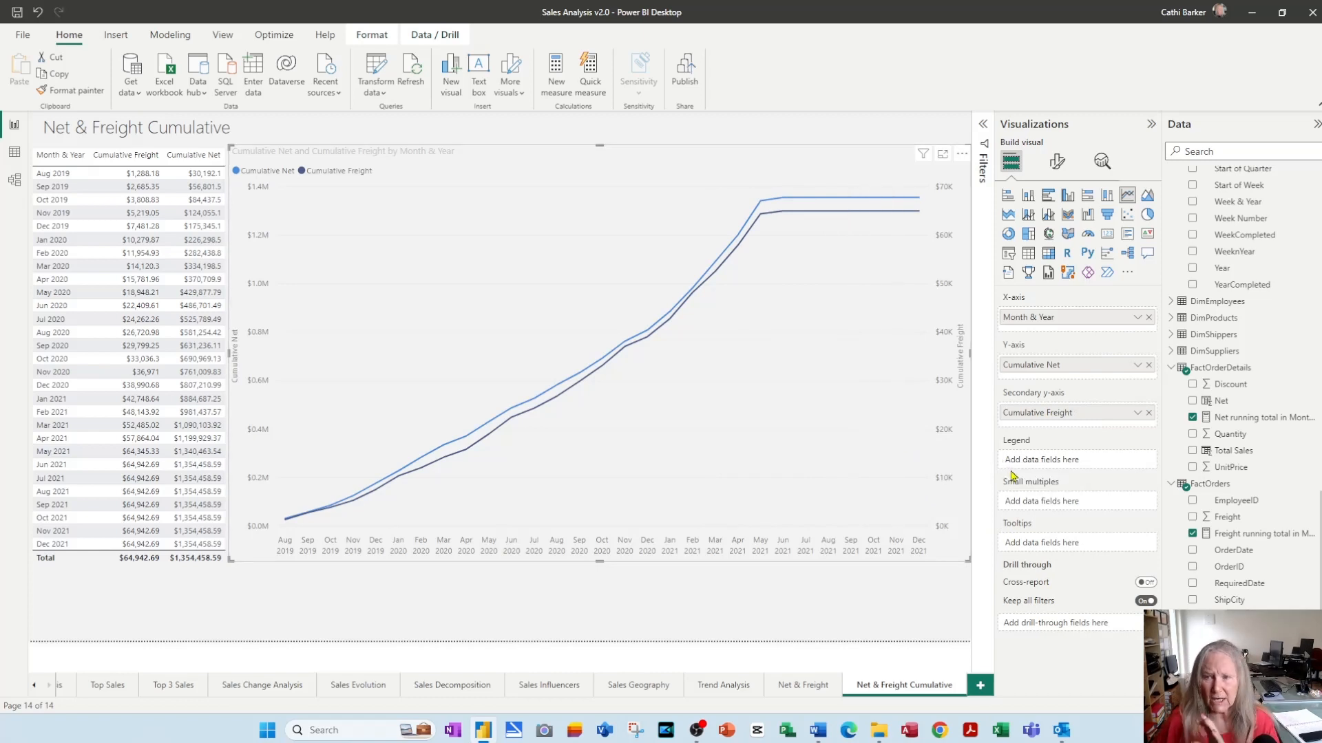
# Step: Set the Cumulative Freight line's color to the yellow theme color and save the report
pyautogui.click(1056, 163)
pyautogui.click(1015, 456)
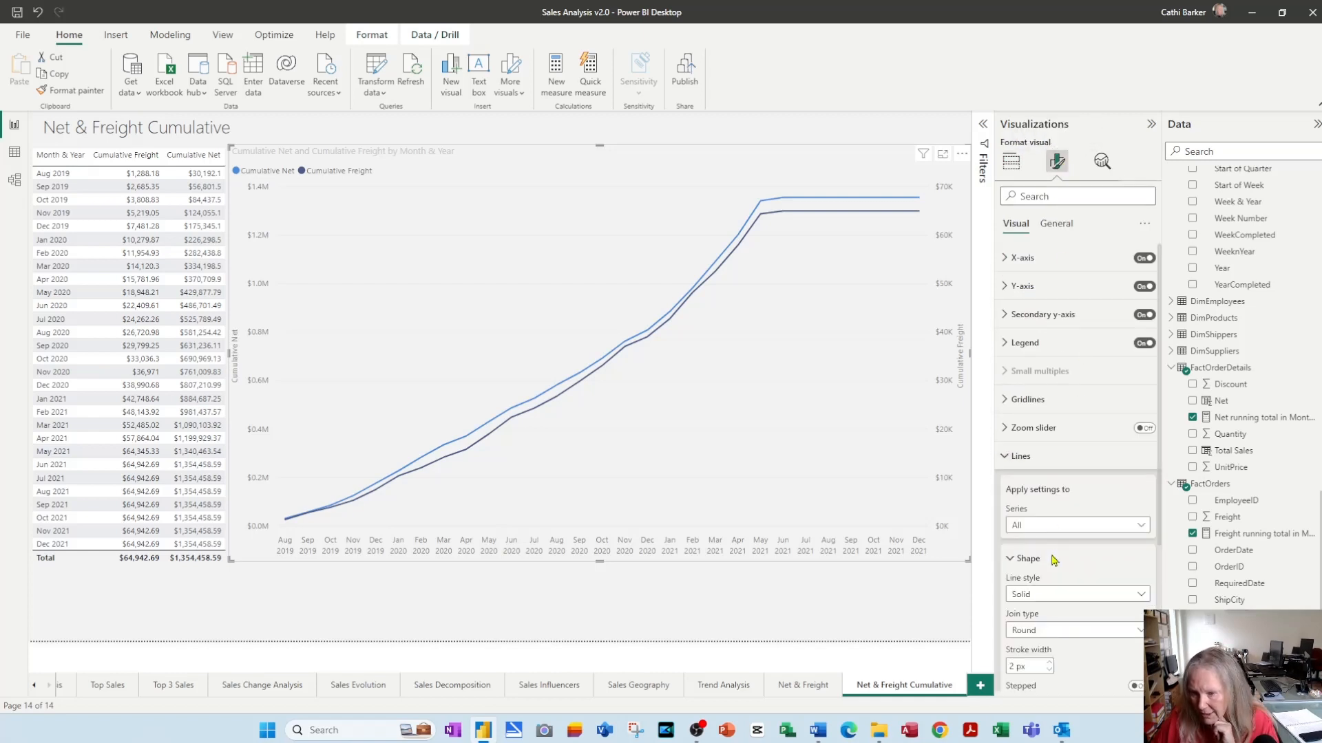
pyautogui.scroll(-2, 1060, 613)
pyautogui.scroll(-1, 1060, 613)
pyautogui.click(1017, 506)
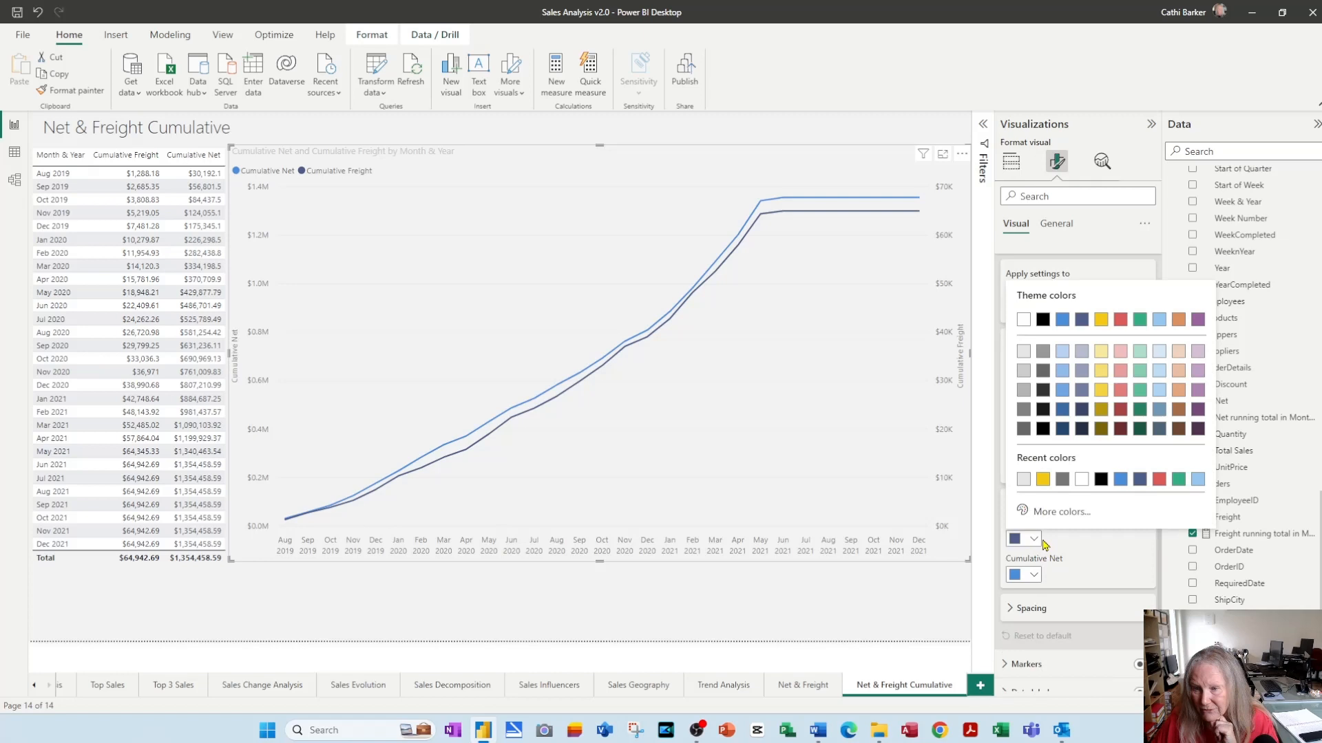
pyautogui.click(1101, 318)
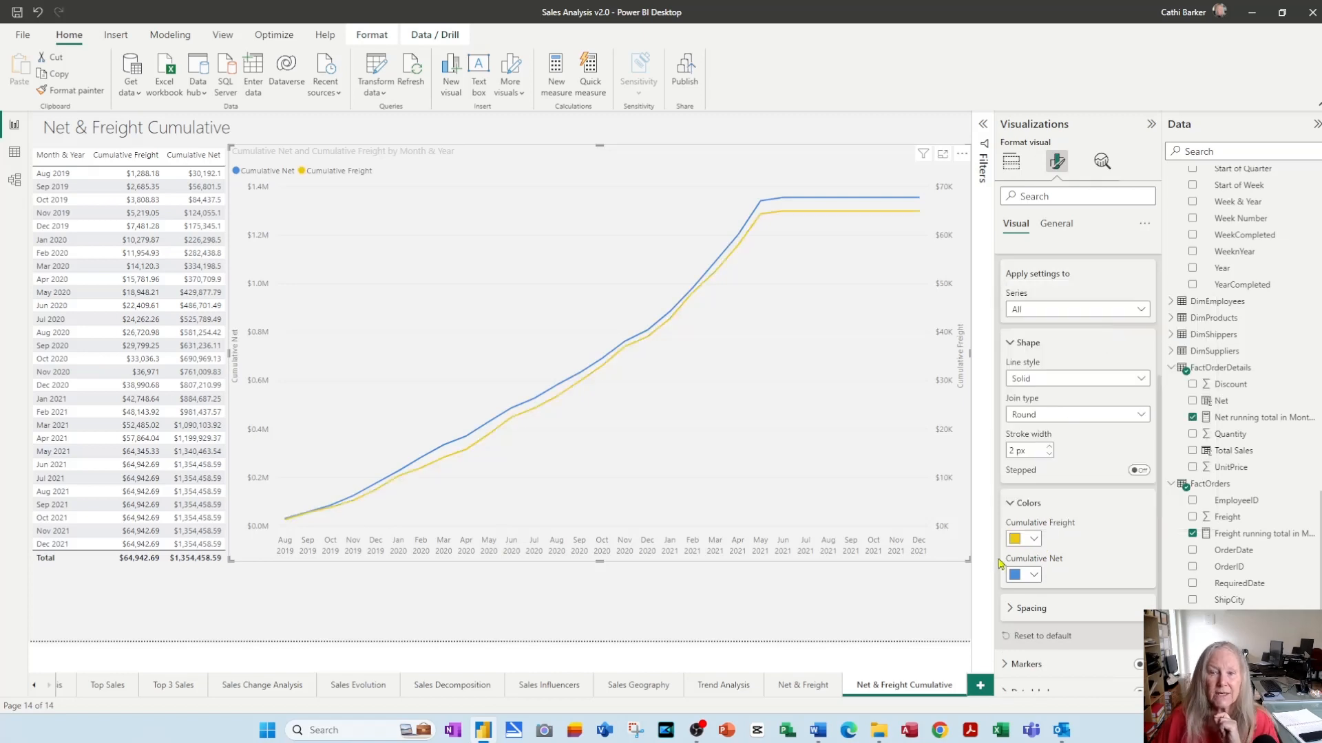
pyautogui.click(929, 625)
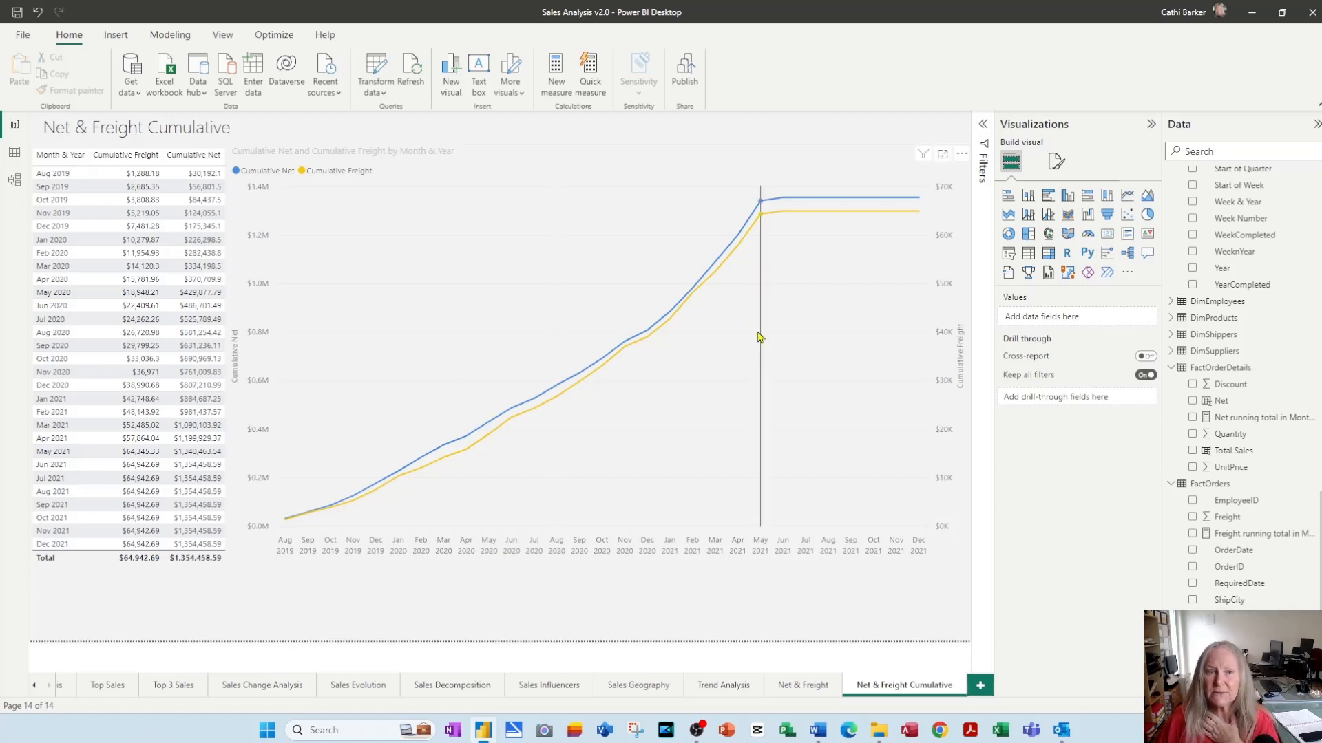
pyautogui.click(20, 12)
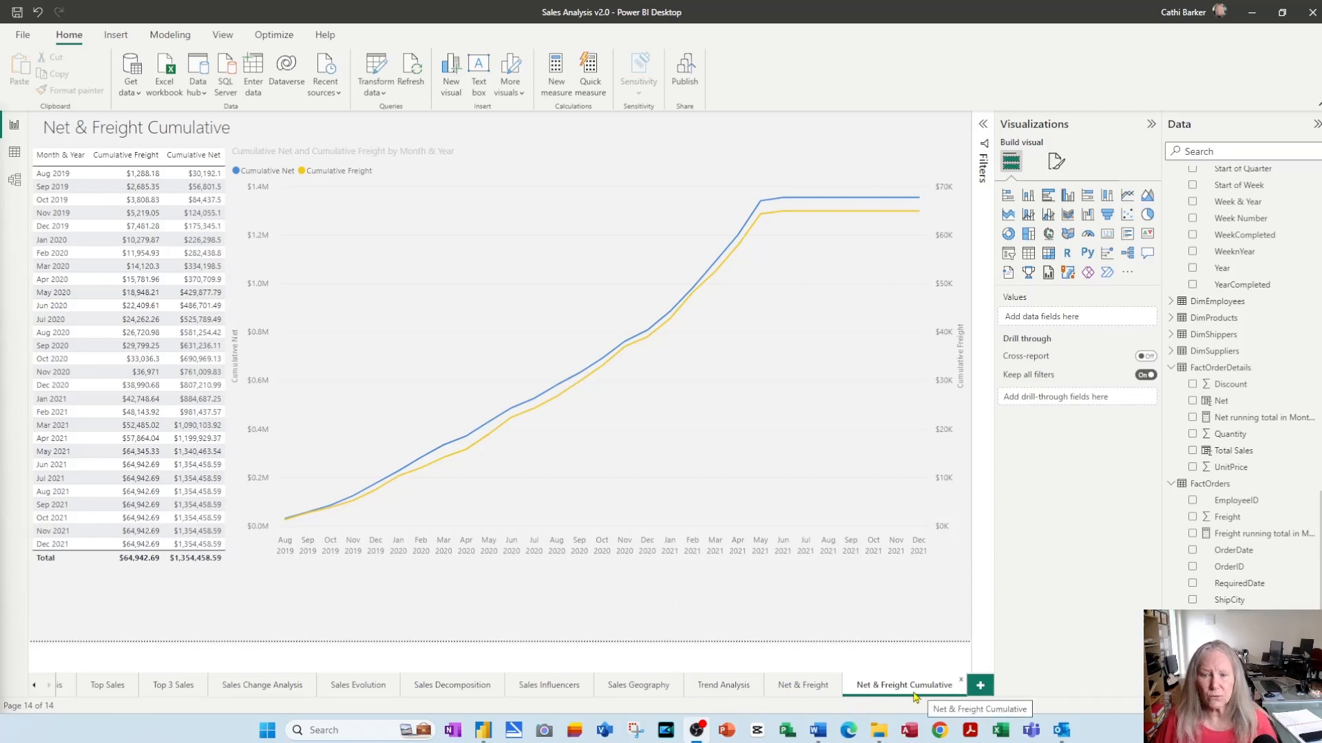
# Step: Duplicate the Net & Freight page and rename the copy as Net & Freight YTD
pyautogui.click(805, 687)
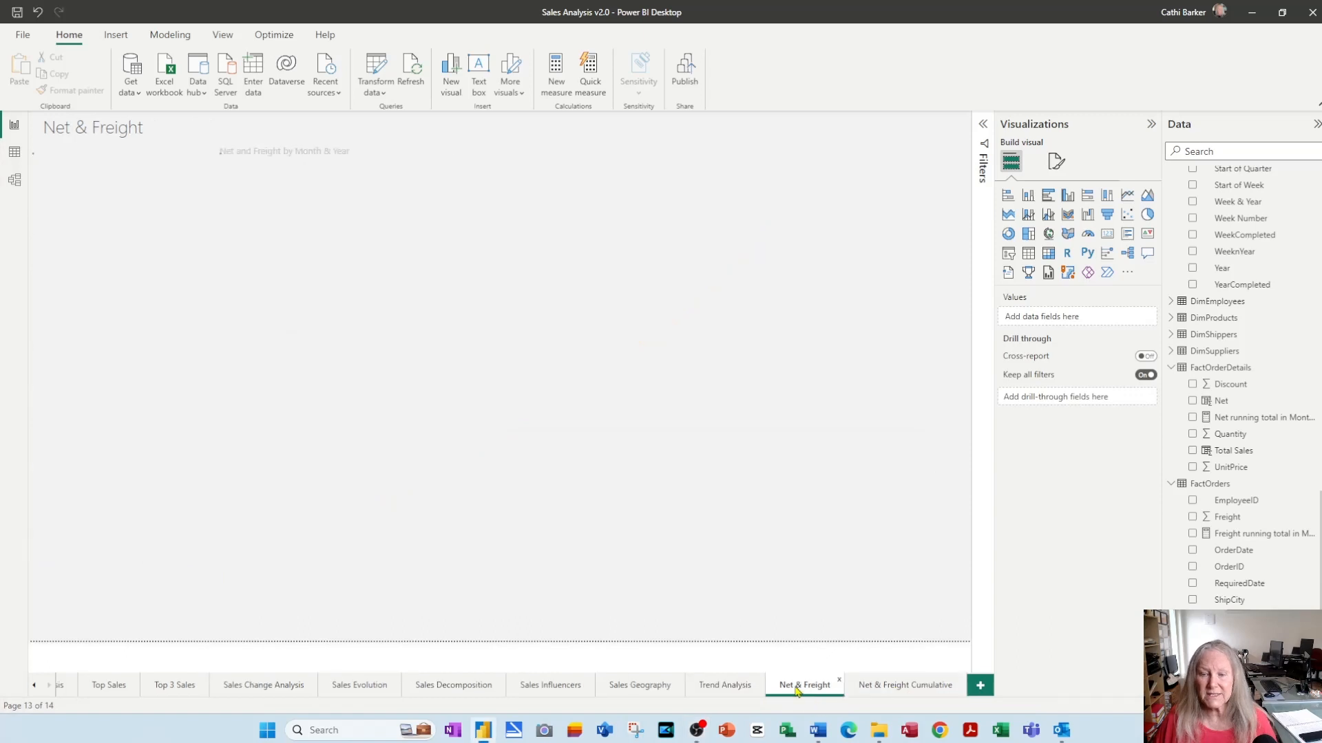
pyautogui.rightClick(797, 690)
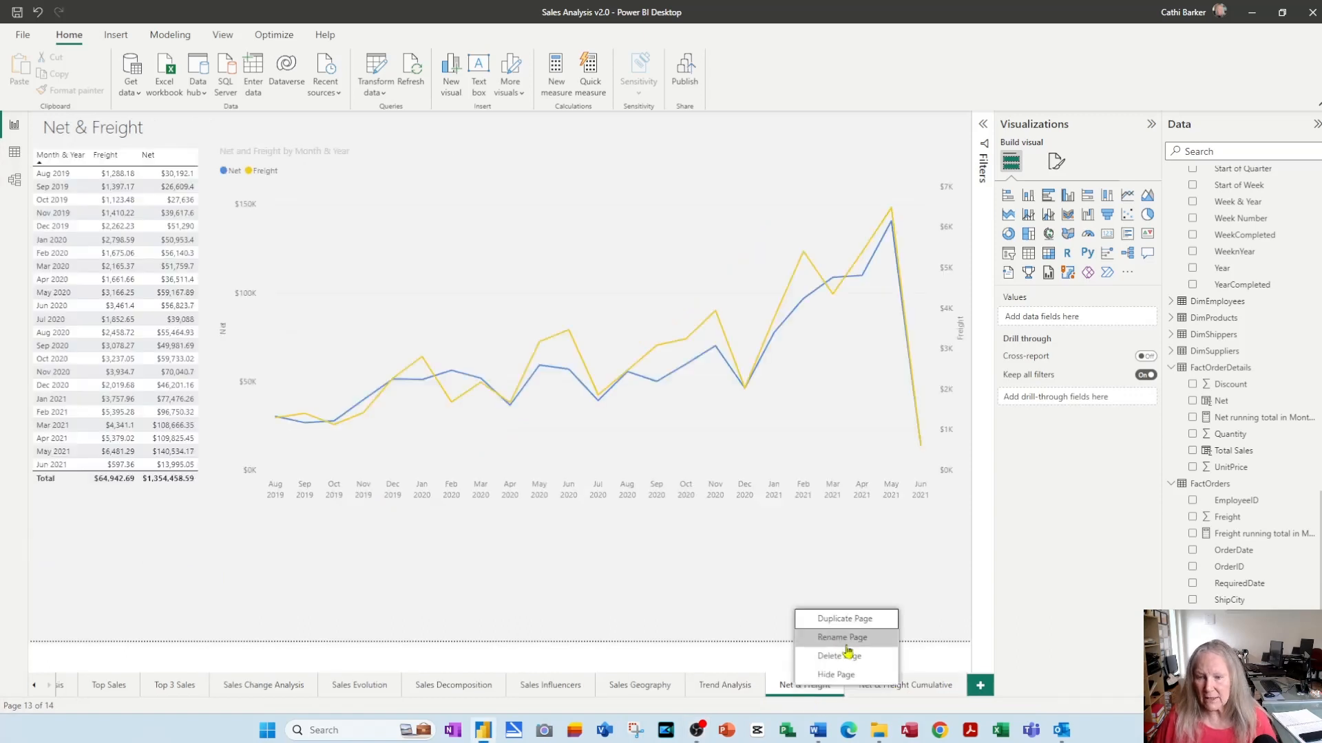
pyautogui.click(857, 621)
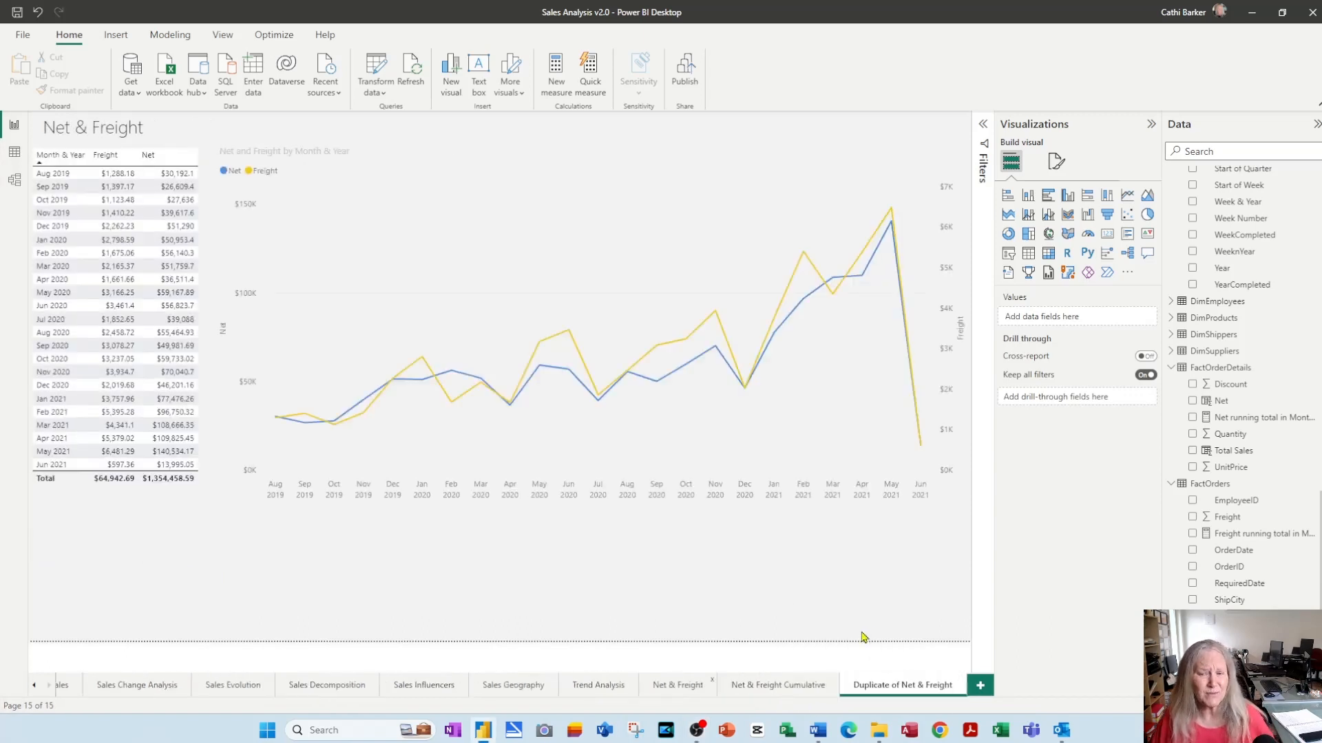
pyautogui.doubleClick(894, 690)
pyautogui.click(893, 685)
pyautogui.hotkey('shift', 'Home')
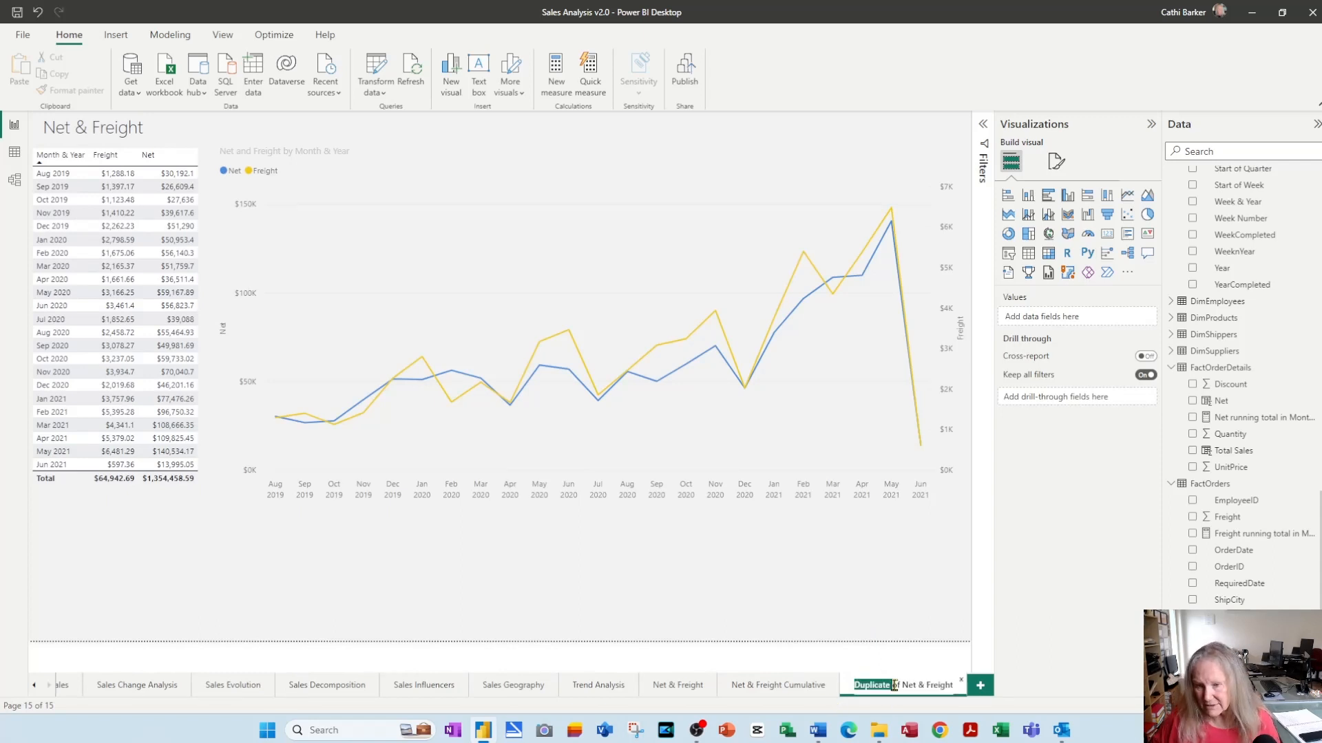
pyautogui.press('BackSpace')
pyautogui.write('YTD')
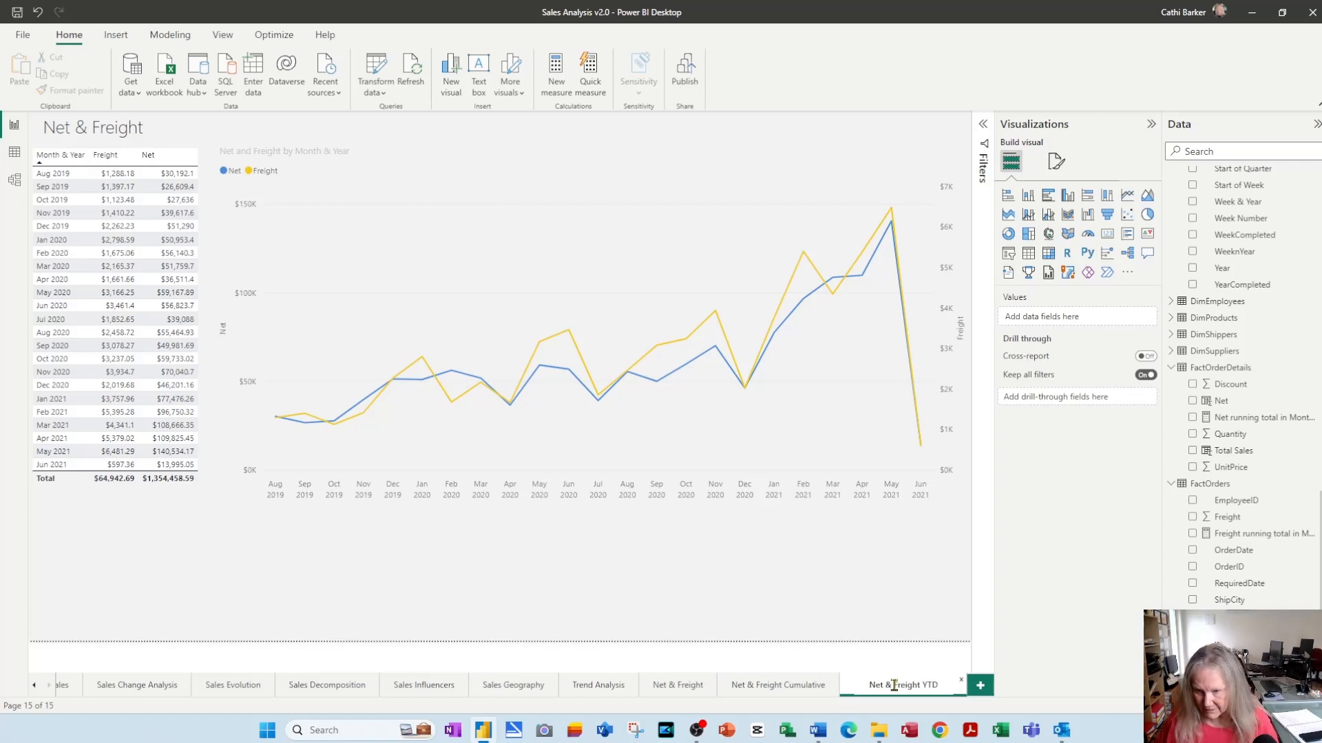
pyautogui.press('Return')
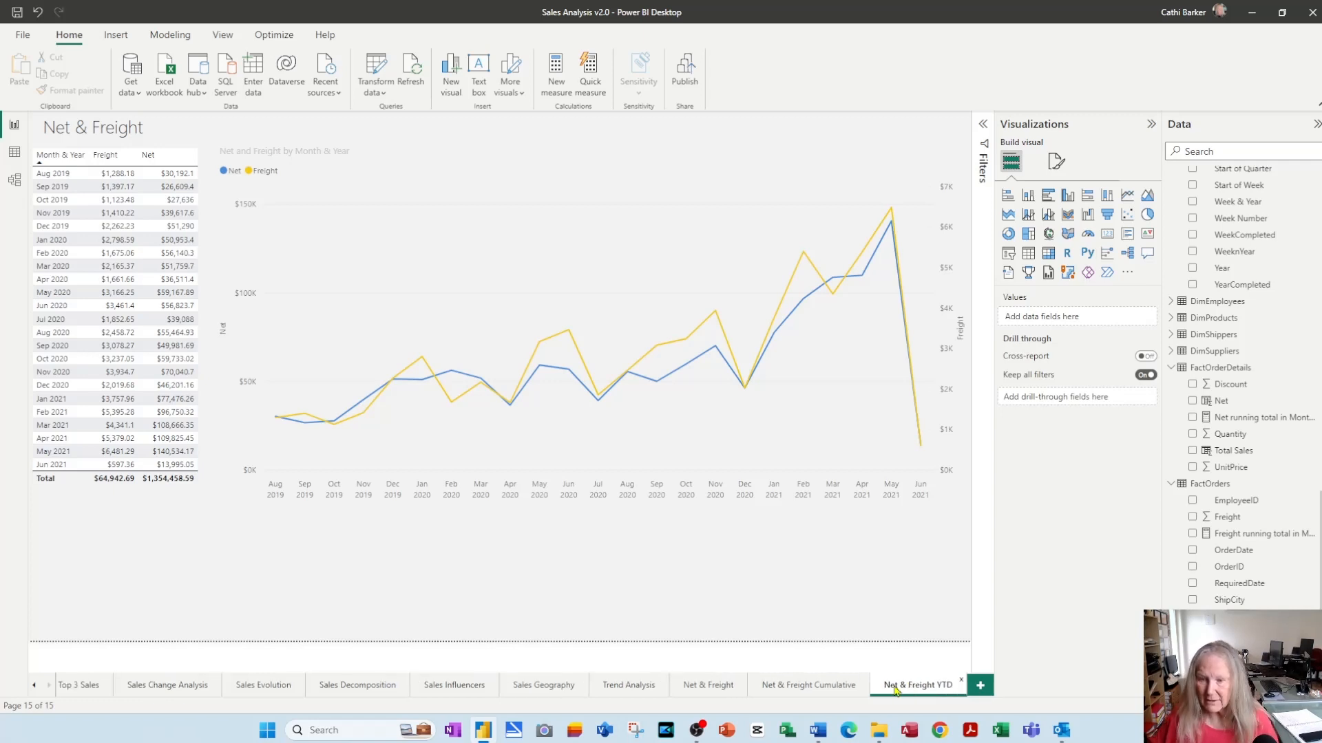
# Step: Change the heading text on the duplicated page to Net & Freight YTD
pyautogui.click(115, 129)
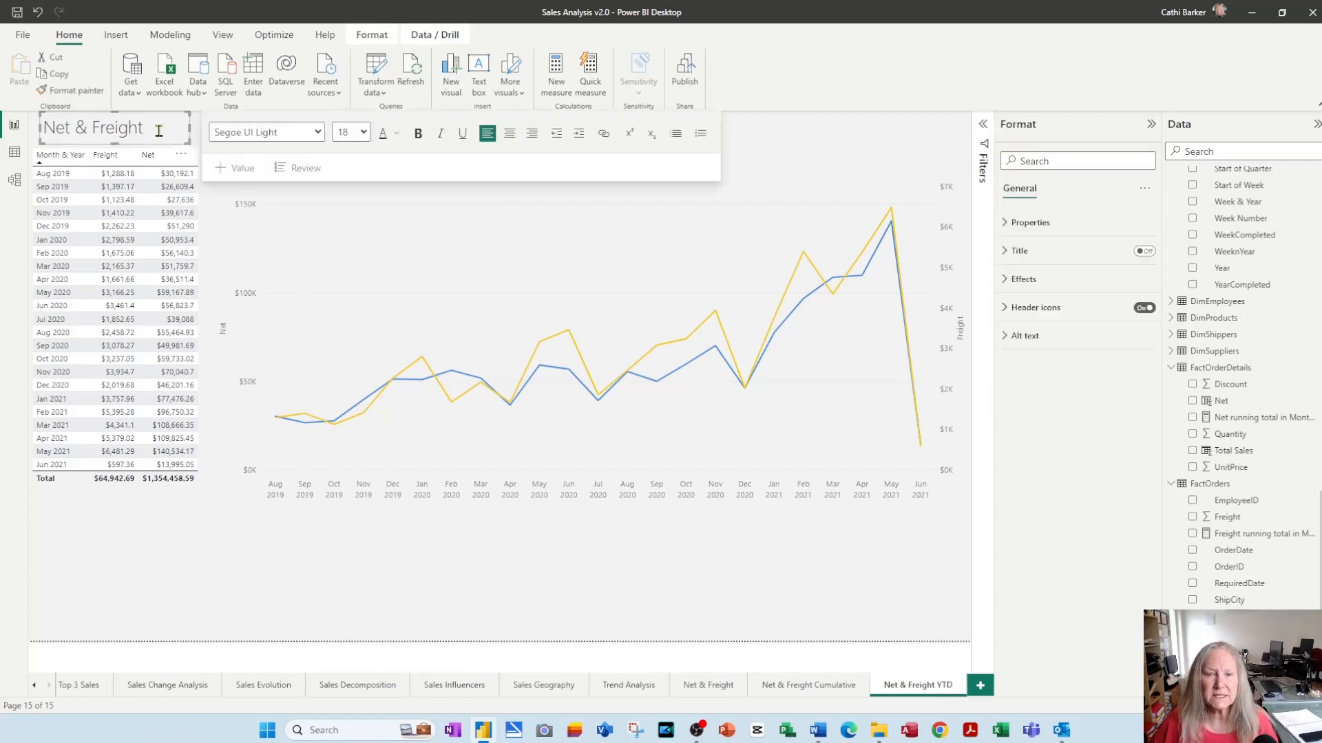
pyautogui.write('YTD')
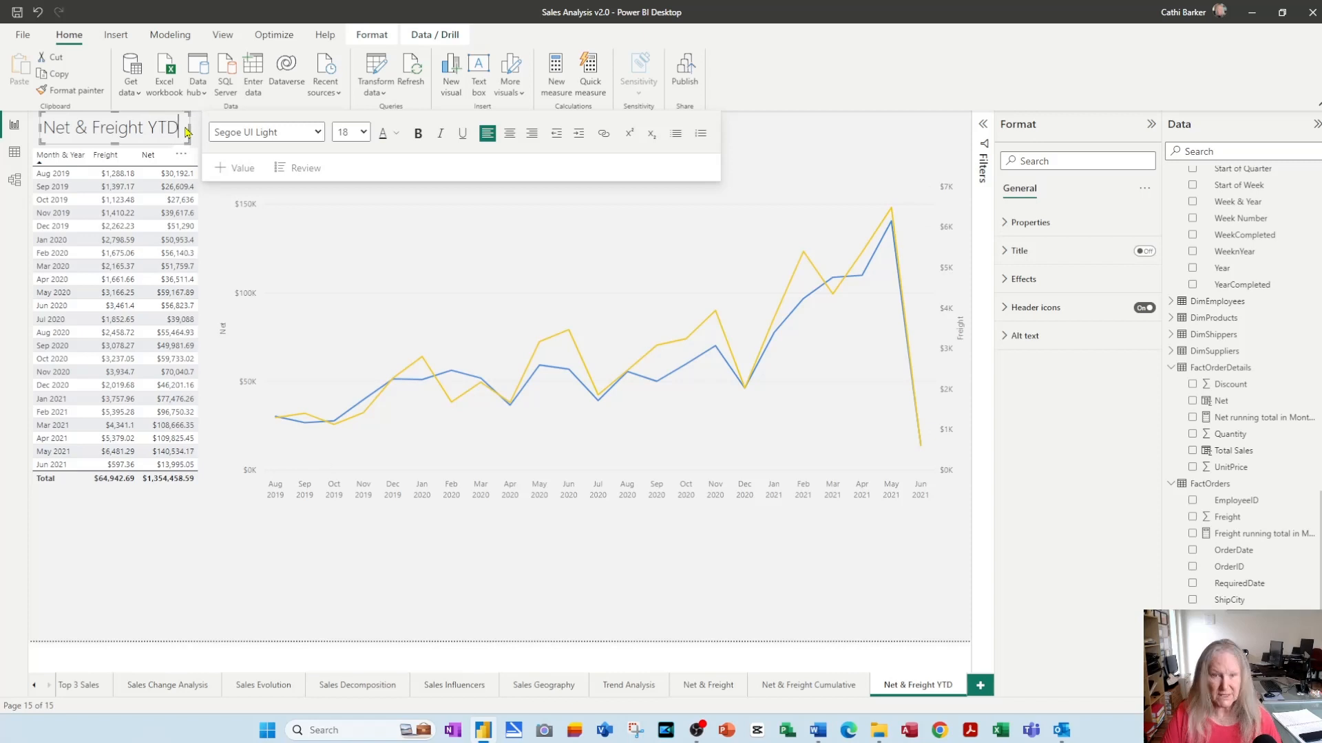
pyautogui.click(124, 545)
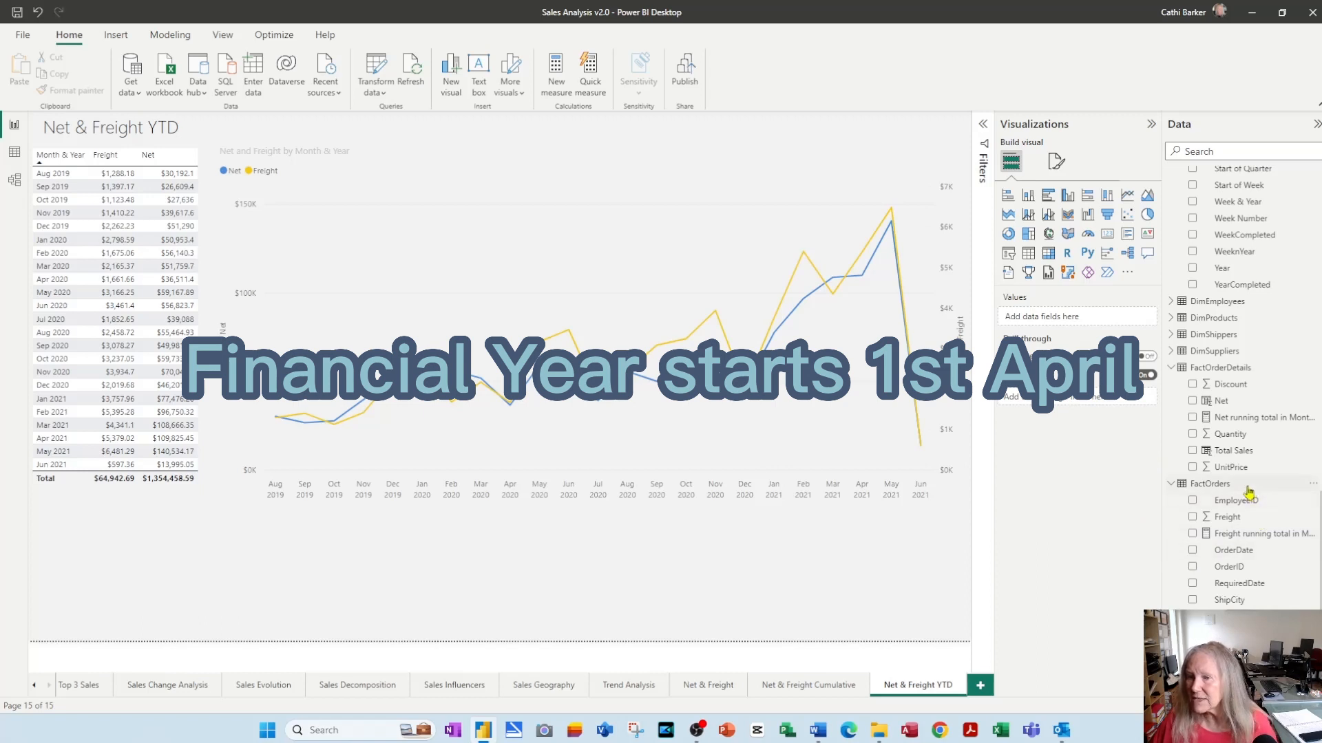
# Step: Start a new quick measure in the FactOrderDetails table with the Year-to-date total calculation
pyautogui.rightClick(1220, 375)
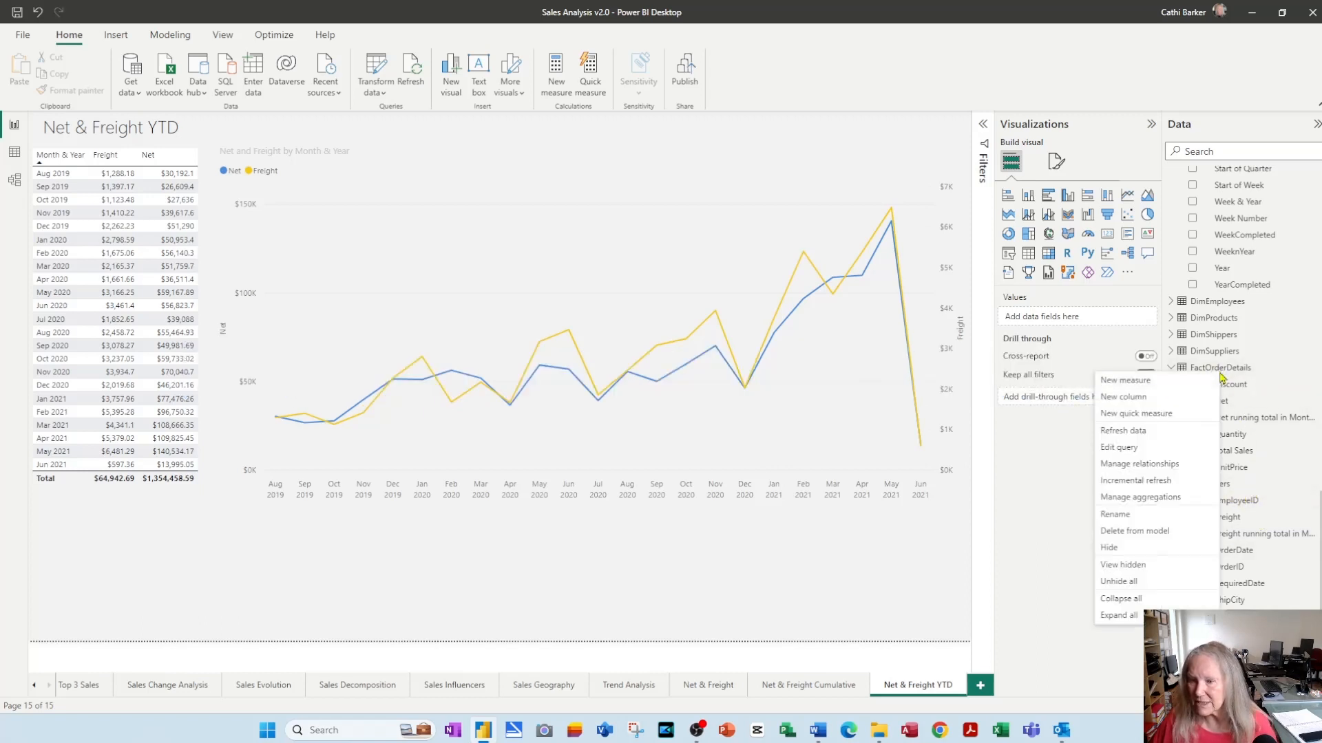
pyautogui.click(1173, 414)
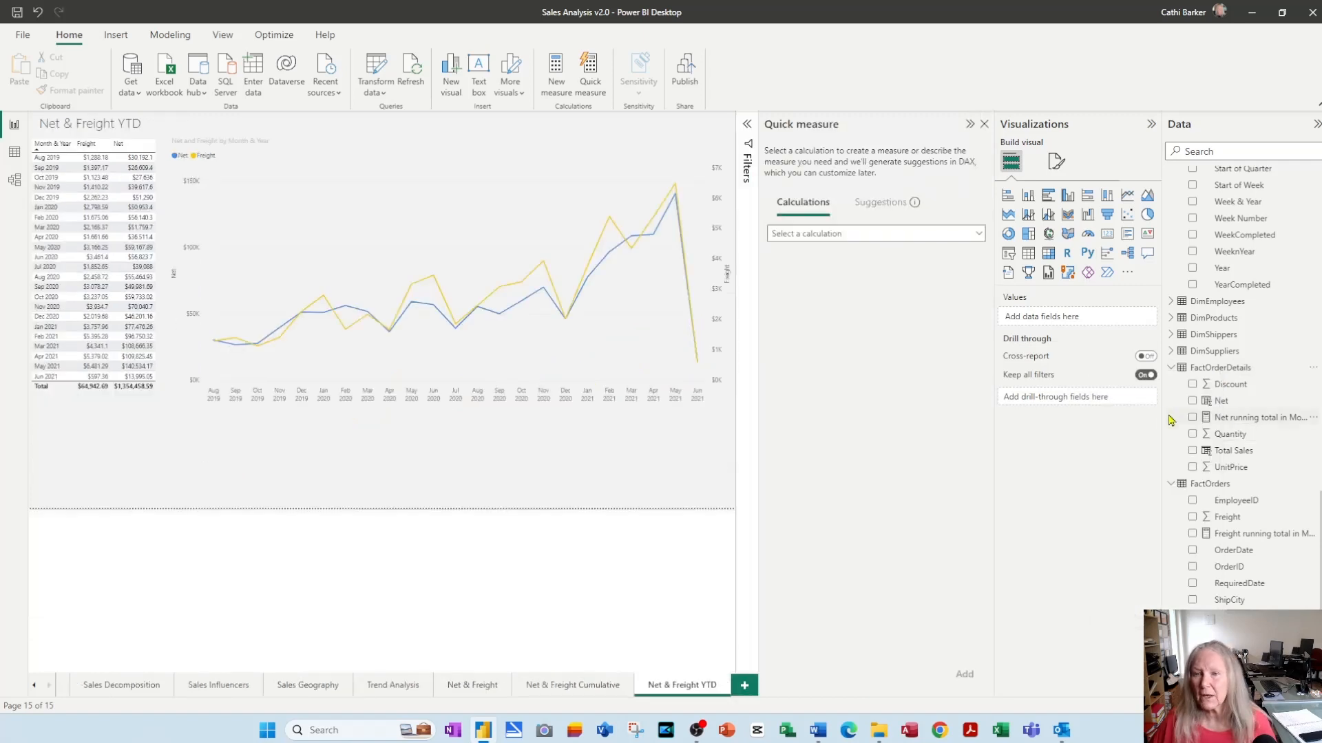
pyautogui.click(980, 239)
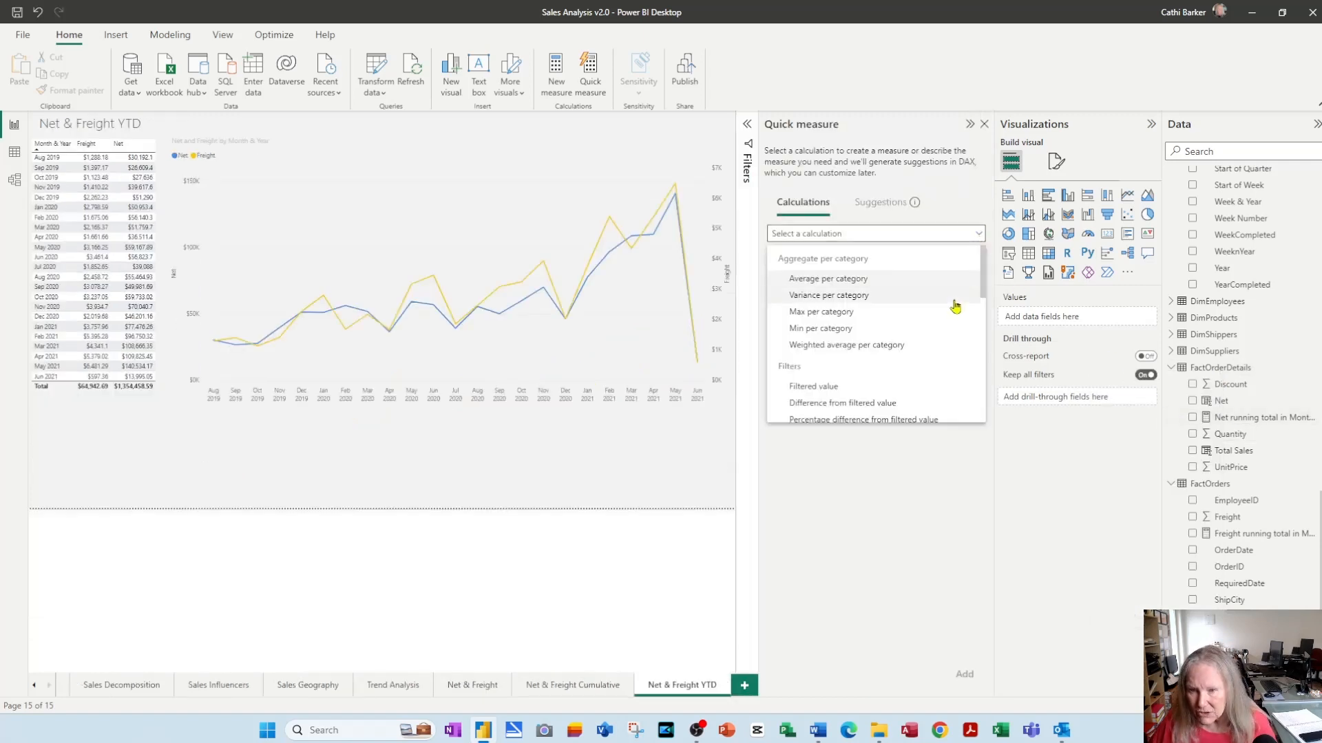
pyautogui.scroll(-5, 951, 331)
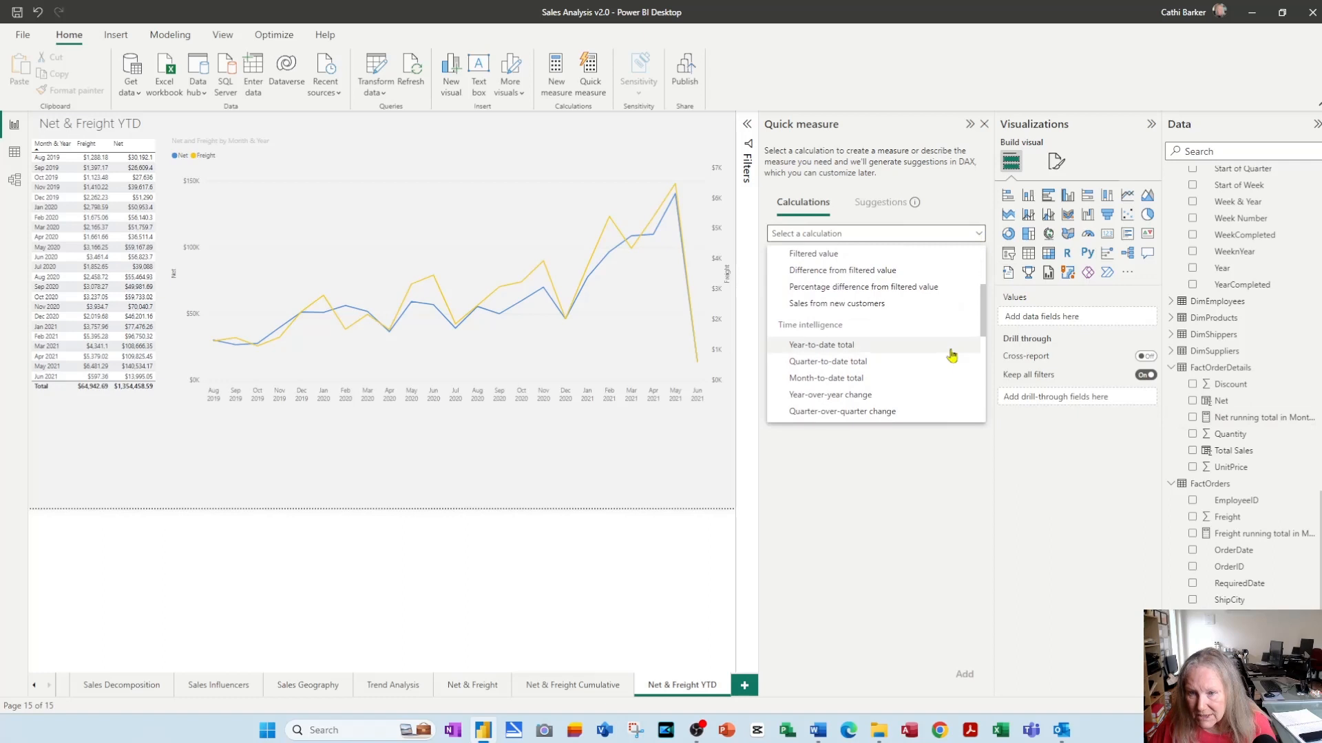
pyautogui.scroll(-1, 950, 352)
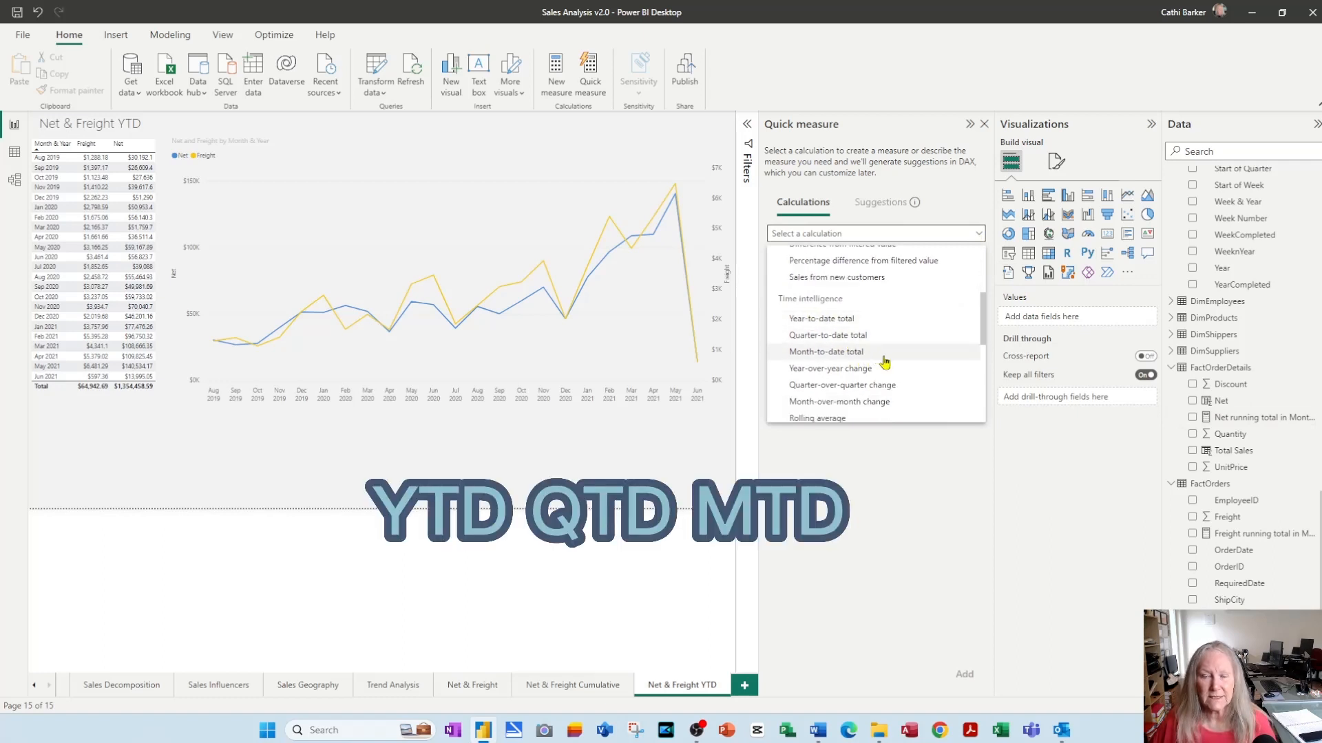
pyautogui.click(837, 323)
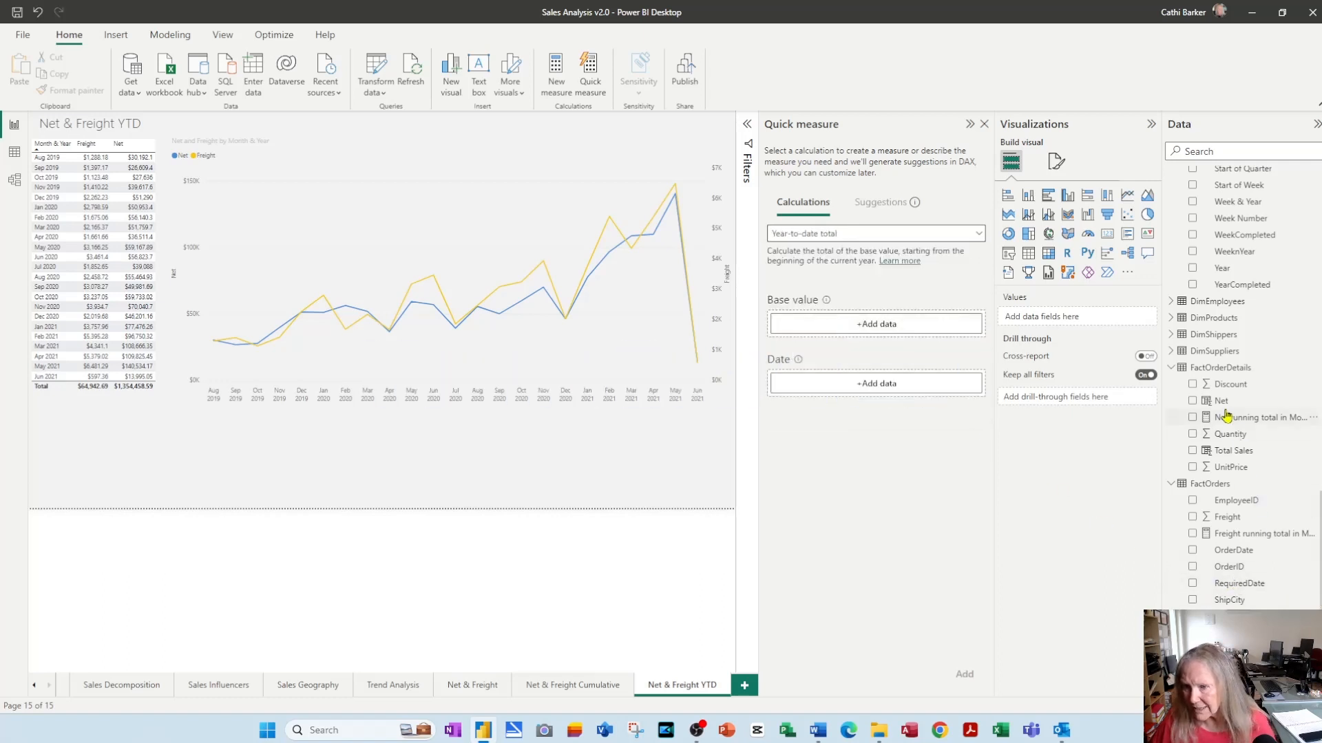
# Step: Add the year-to-date measure with Sum of Net as base value and DimDateTable's Date as date, and close the quick measure setup
pyautogui.moveTo(1222, 406); pyautogui.dragTo(902, 327)
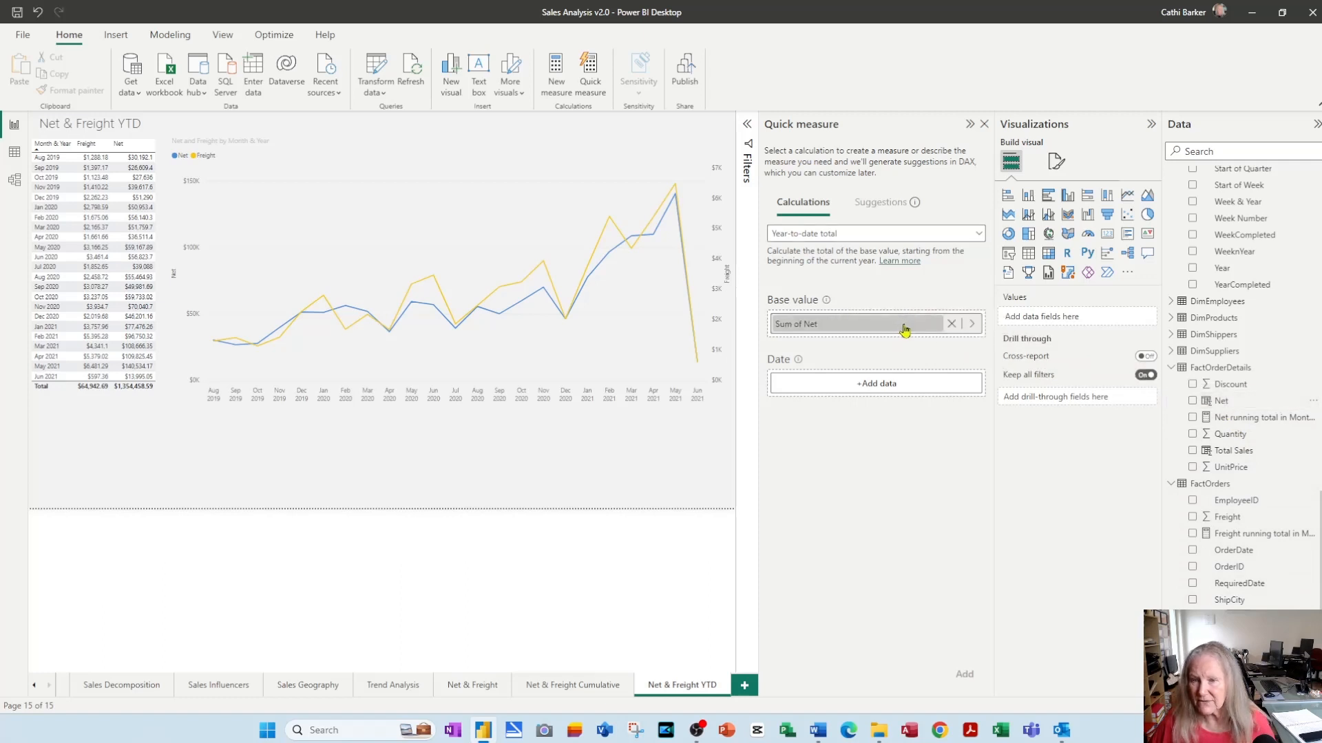
pyautogui.scroll(10, 1239, 437)
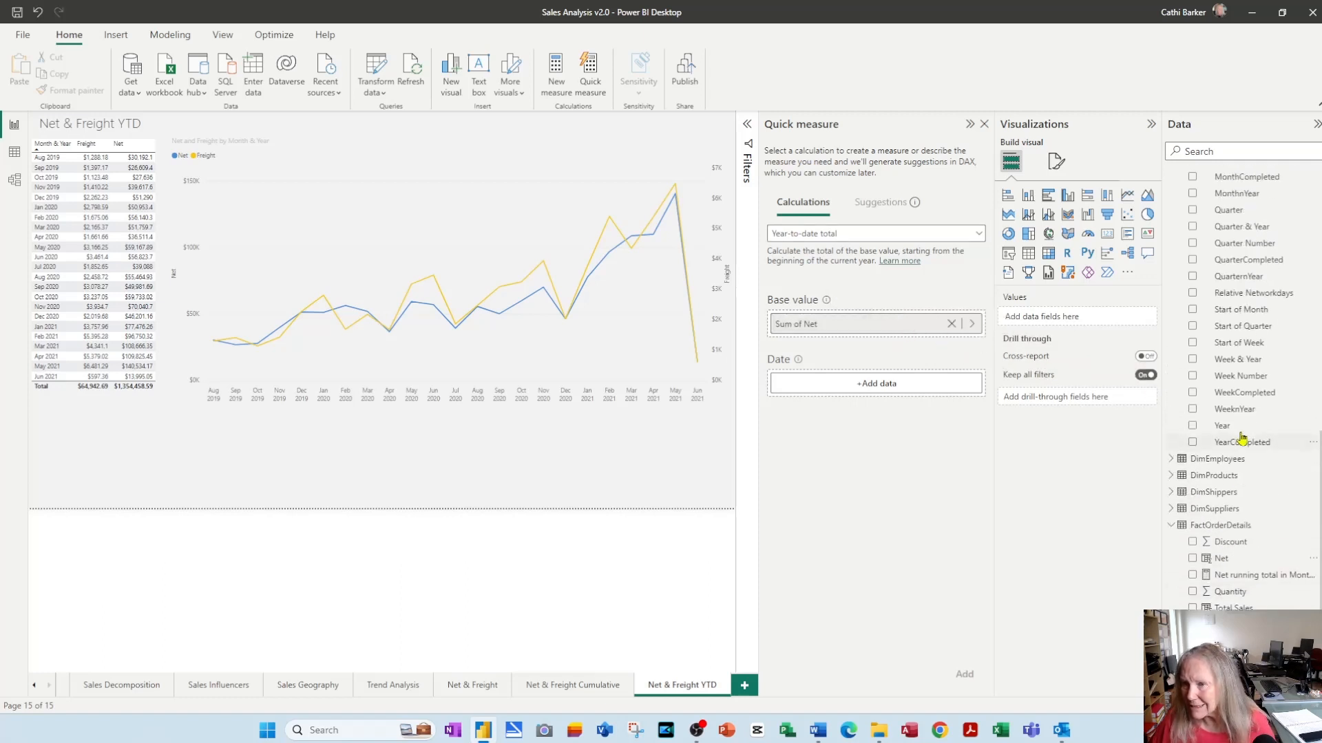
pyautogui.moveTo(1235, 232); pyautogui.dragTo(899, 384)
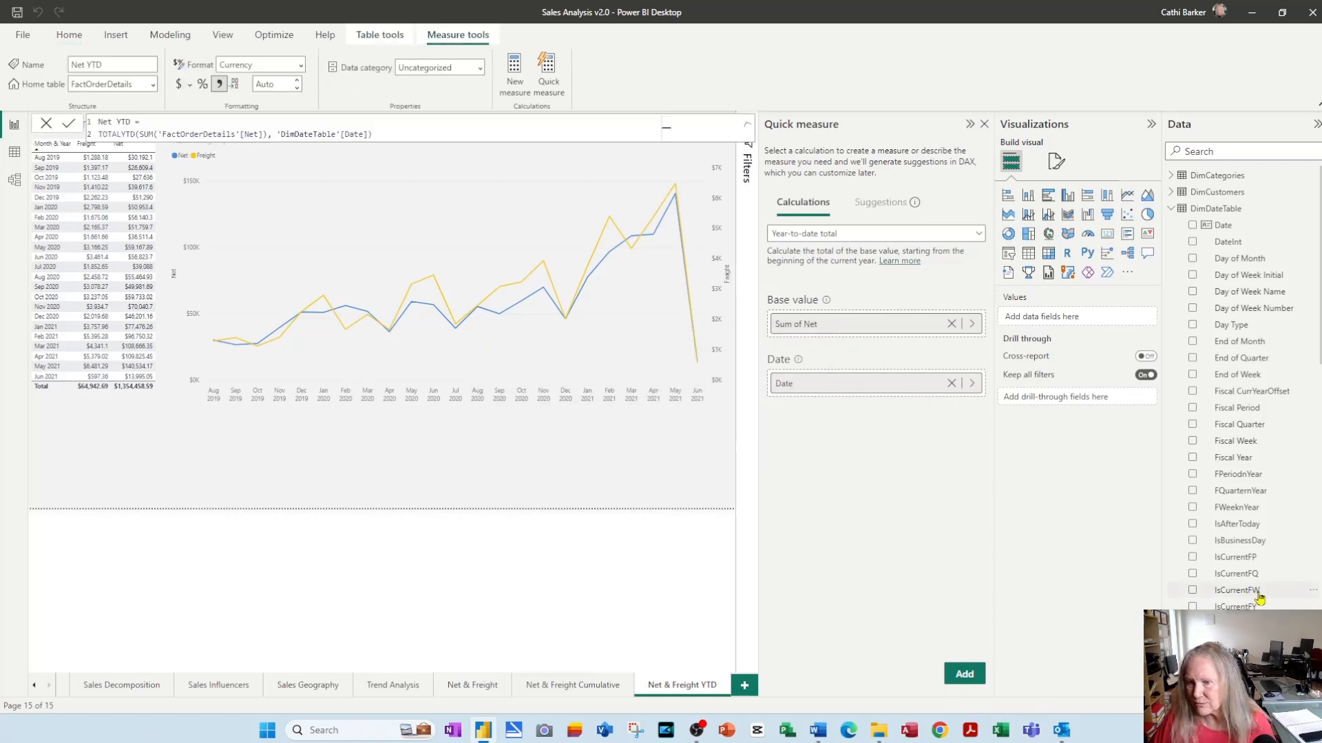
pyautogui.scroll(-10, 1259, 598)
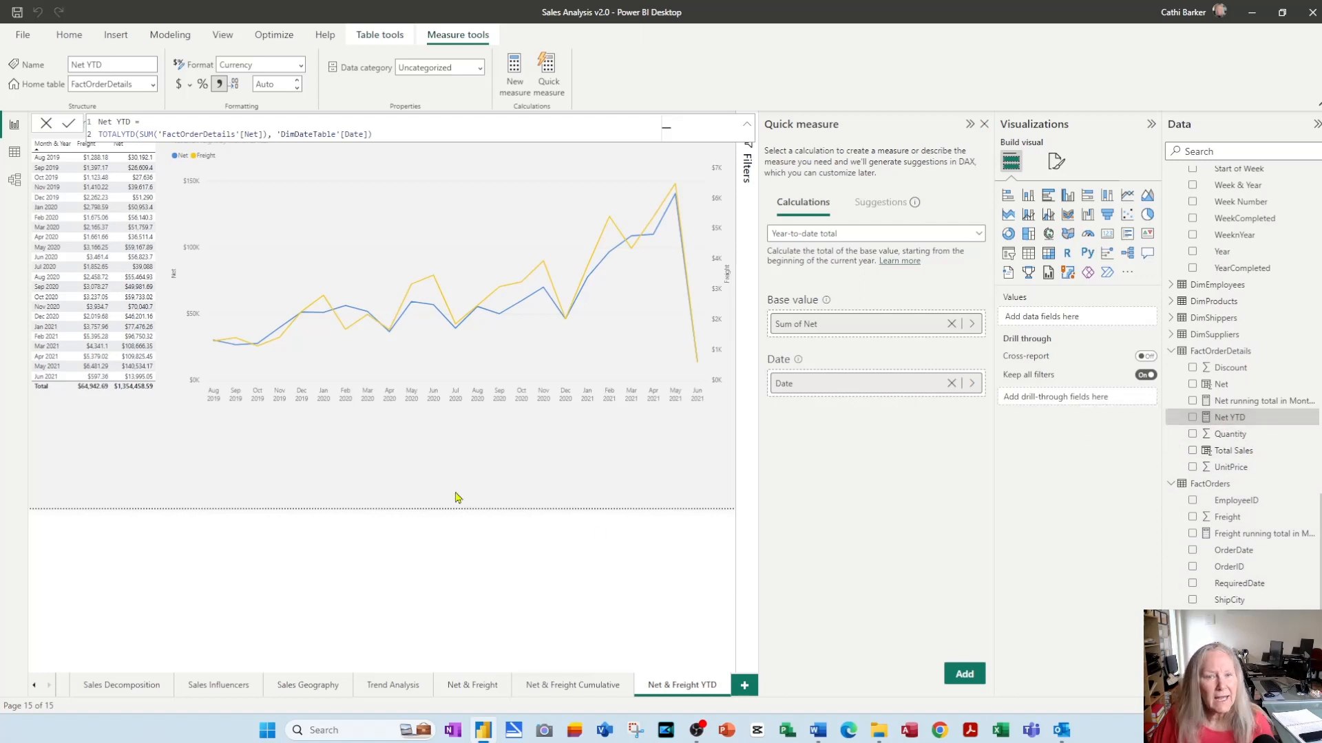
pyautogui.click(983, 124)
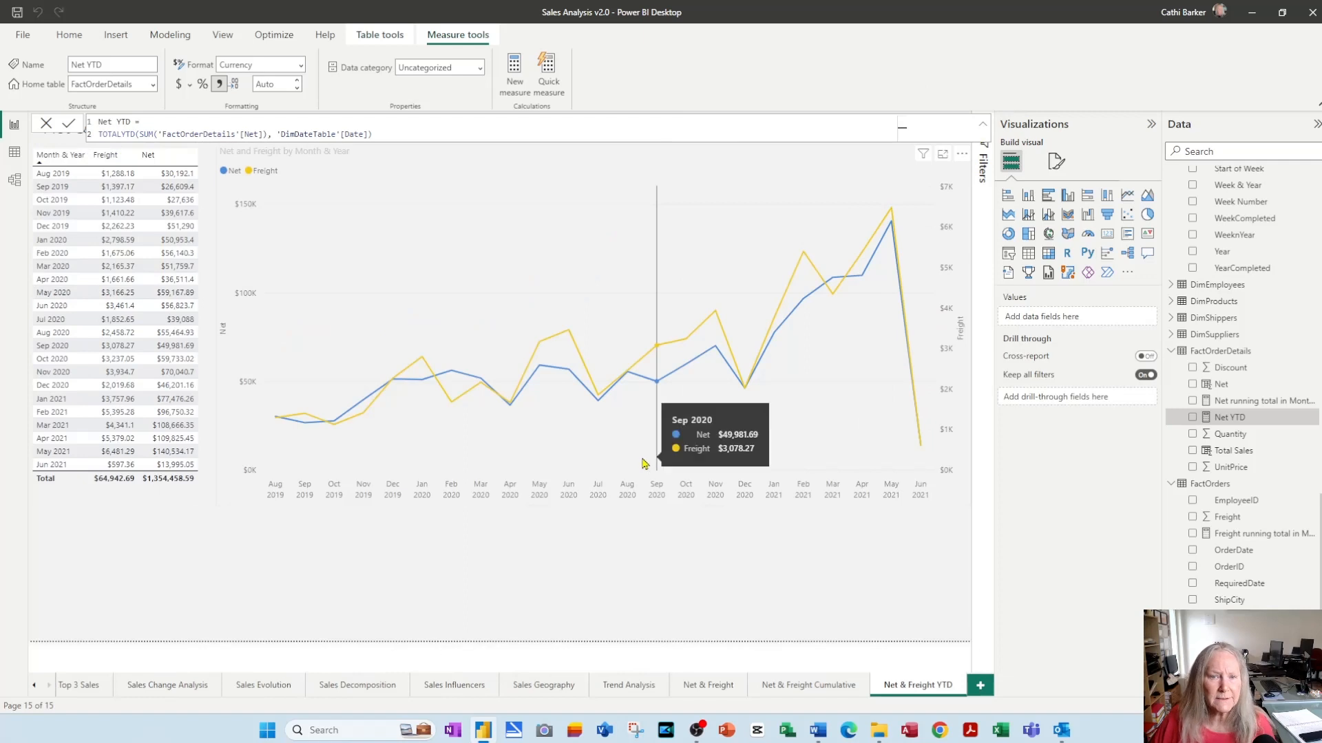
# Step: Replace the Net column in the monthly table with the Net YTD measure
pyautogui.click(127, 502)
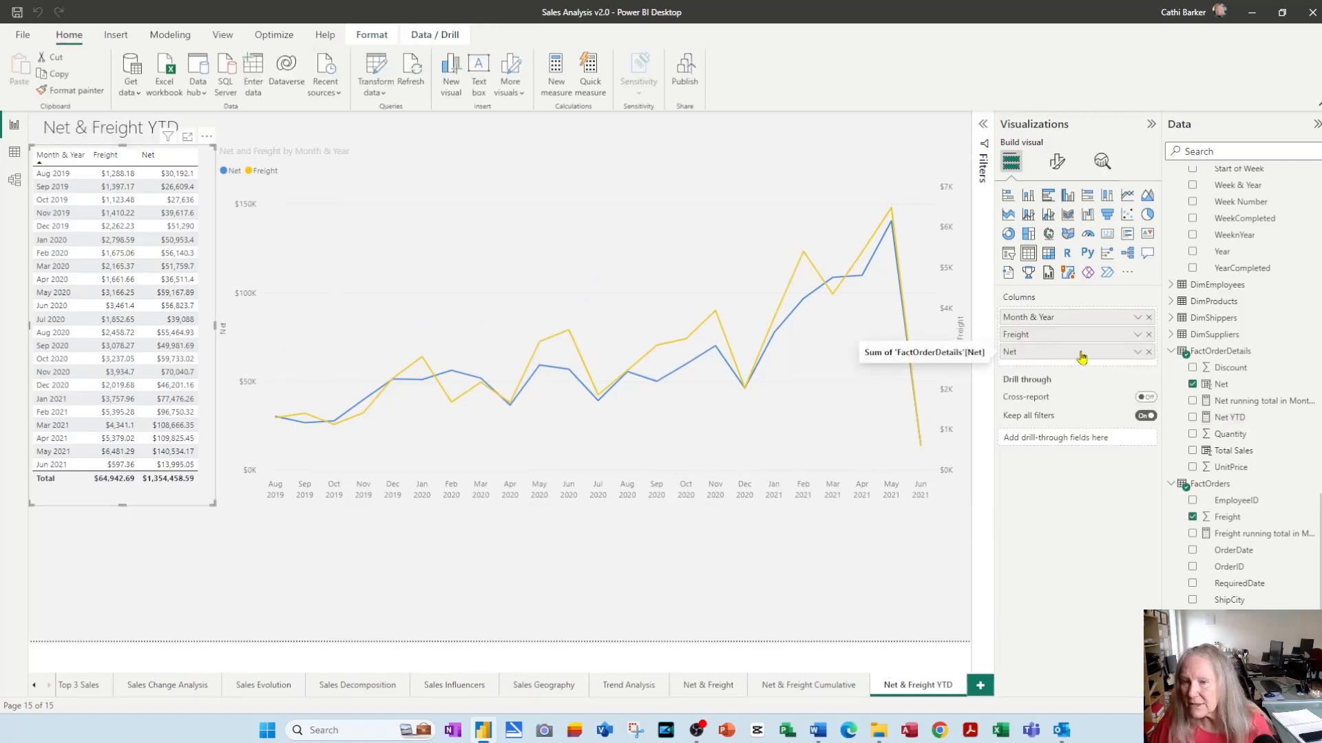
pyautogui.click(1148, 352)
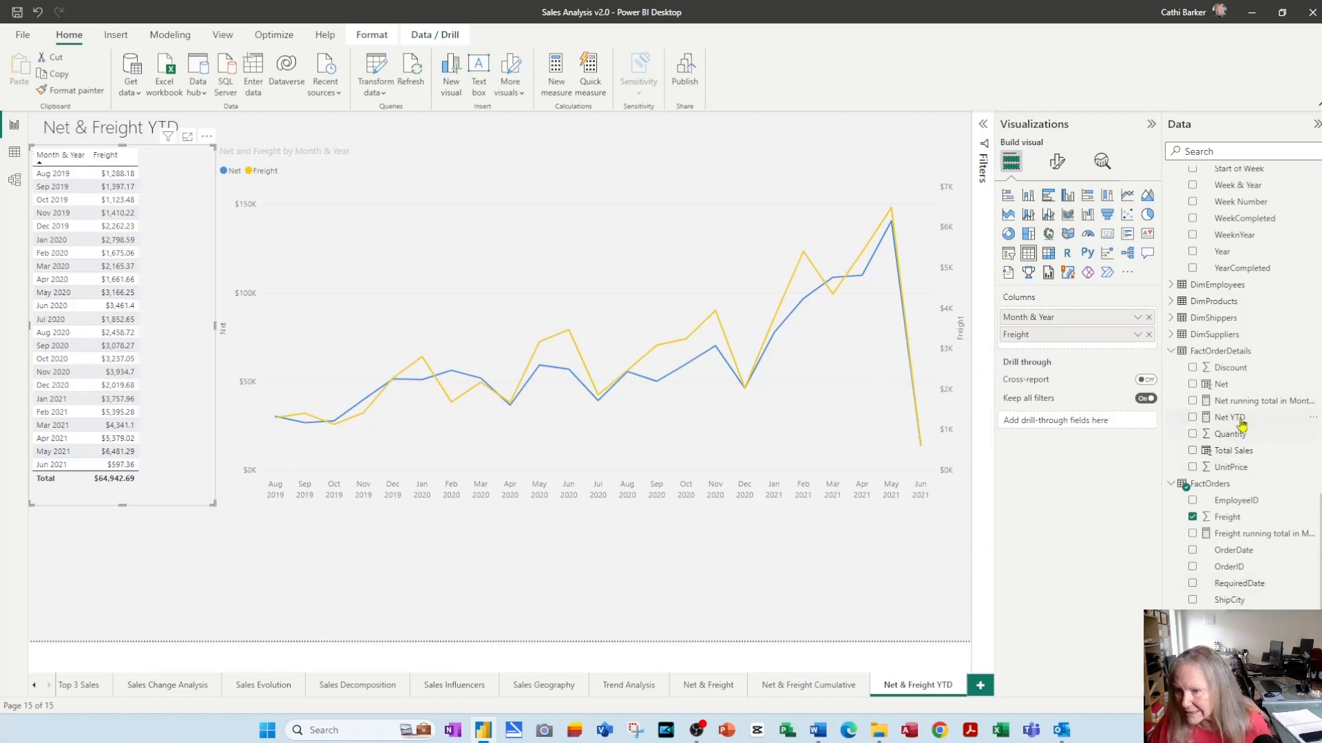
pyautogui.moveTo(1239, 421); pyautogui.dragTo(1074, 348)
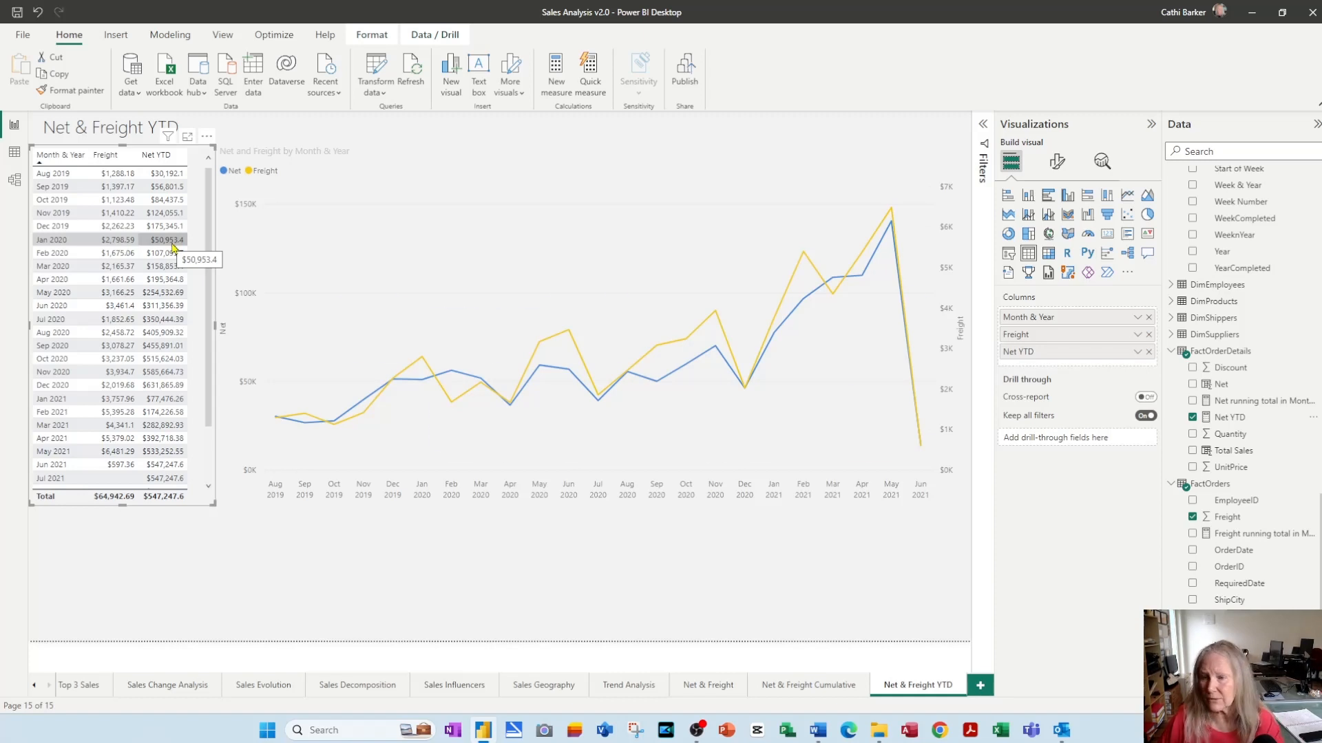
# Step: Add the year-end date "31/3" as a further argument of TOTALYTD in the Net YTD measure's formula
pyautogui.click(1231, 418)
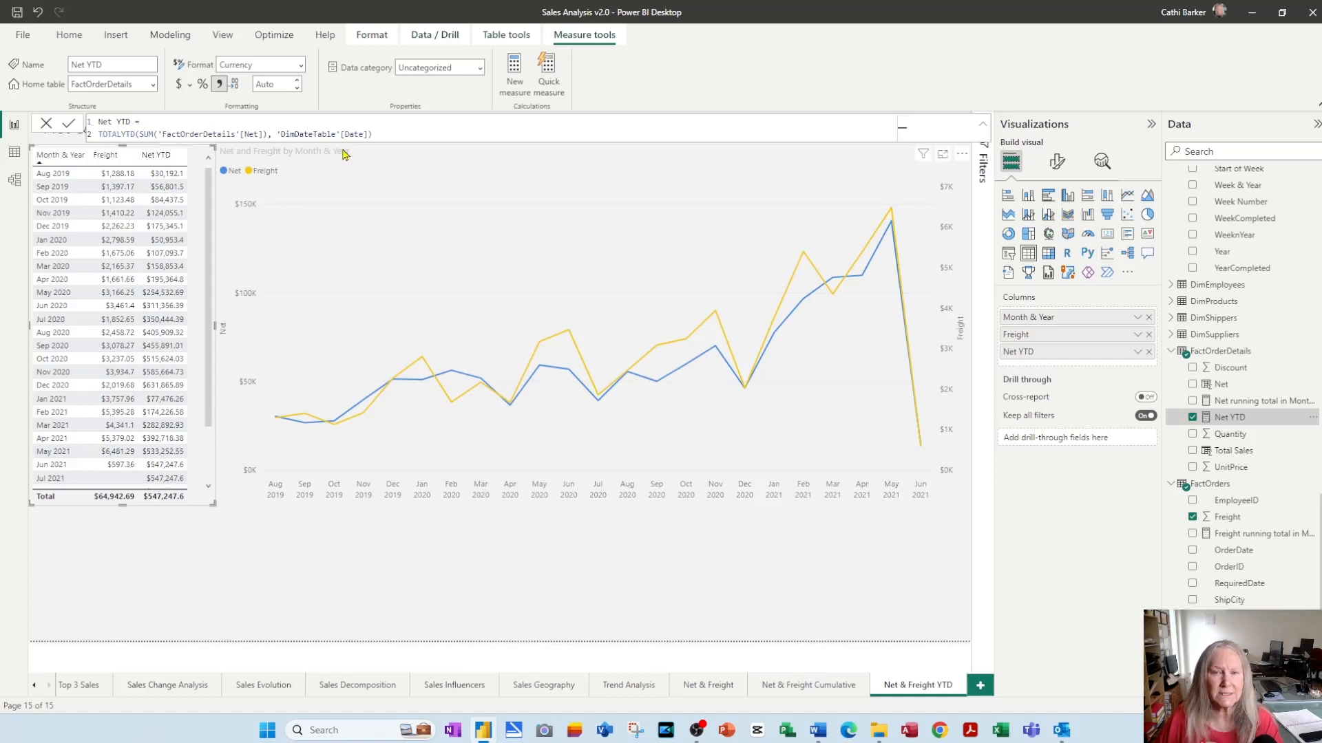
pyautogui.click(377, 137)
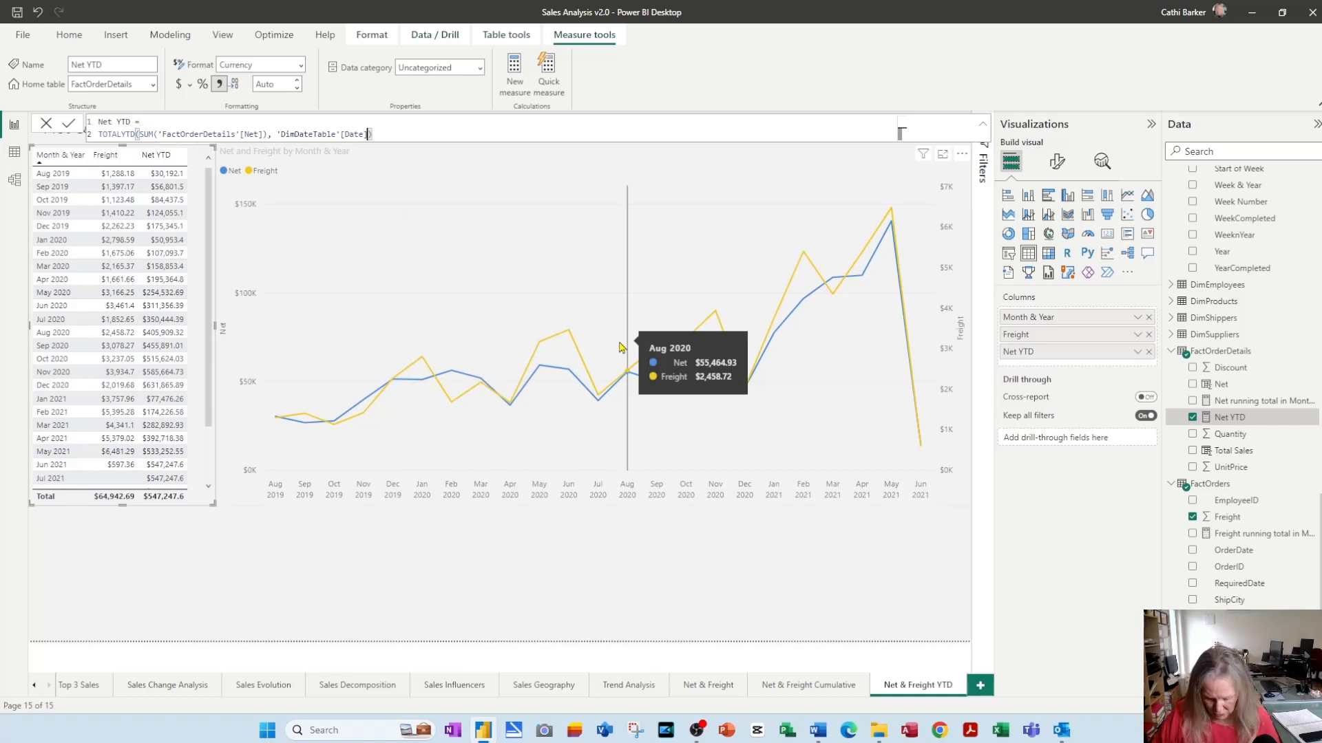
pyautogui.write(',')
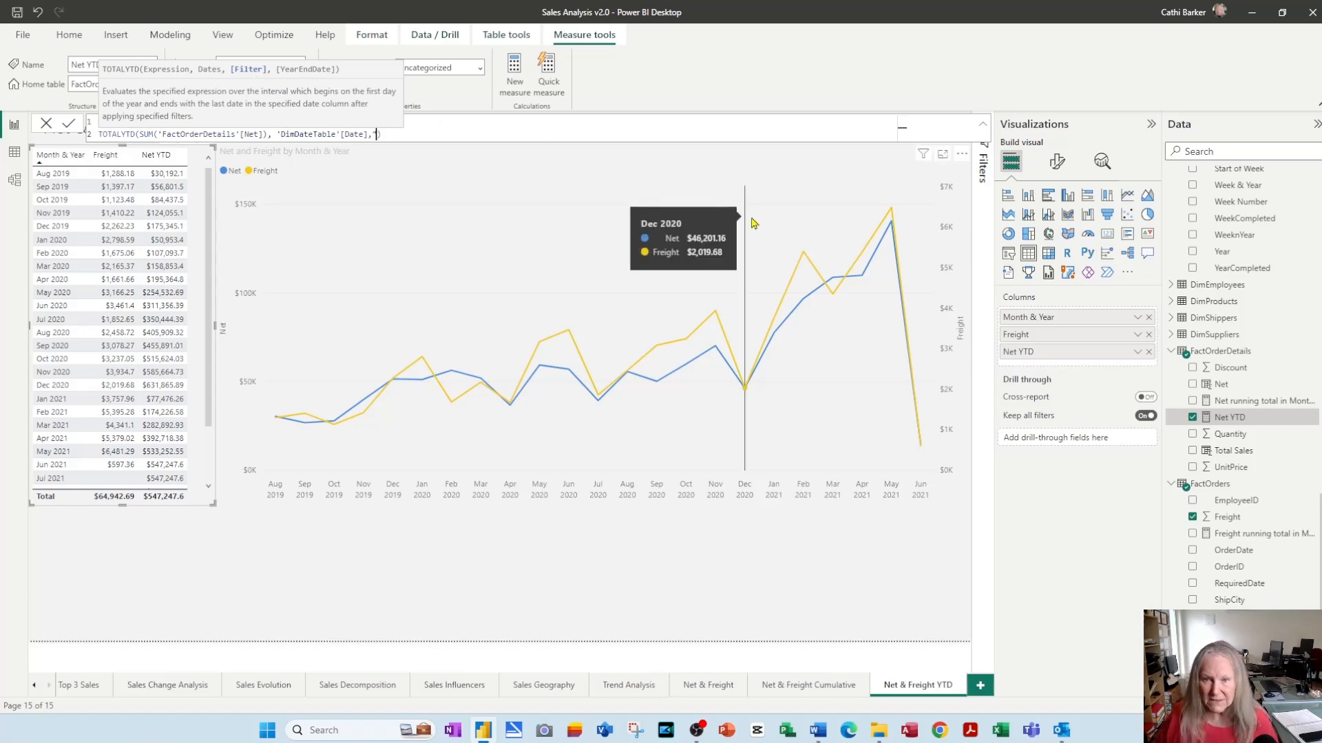
pyautogui.write('"31/3"')
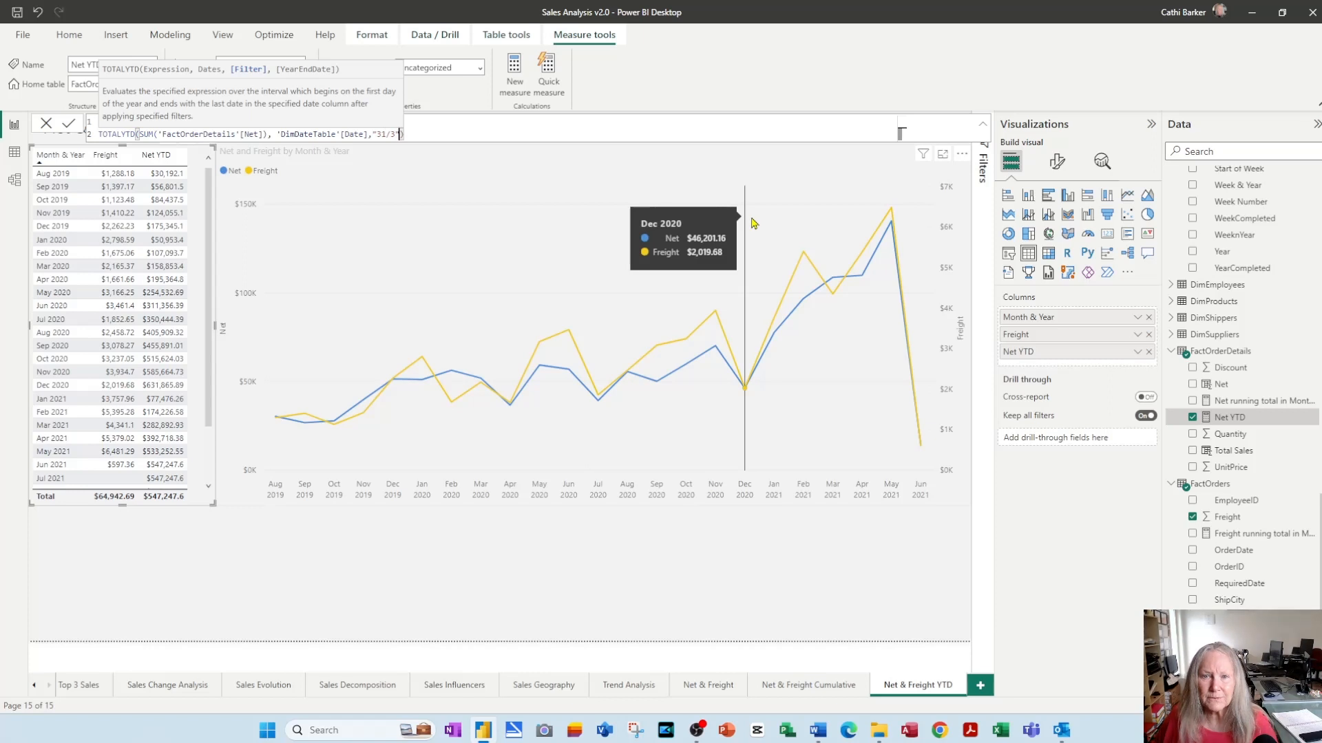
pyautogui.press('Return')
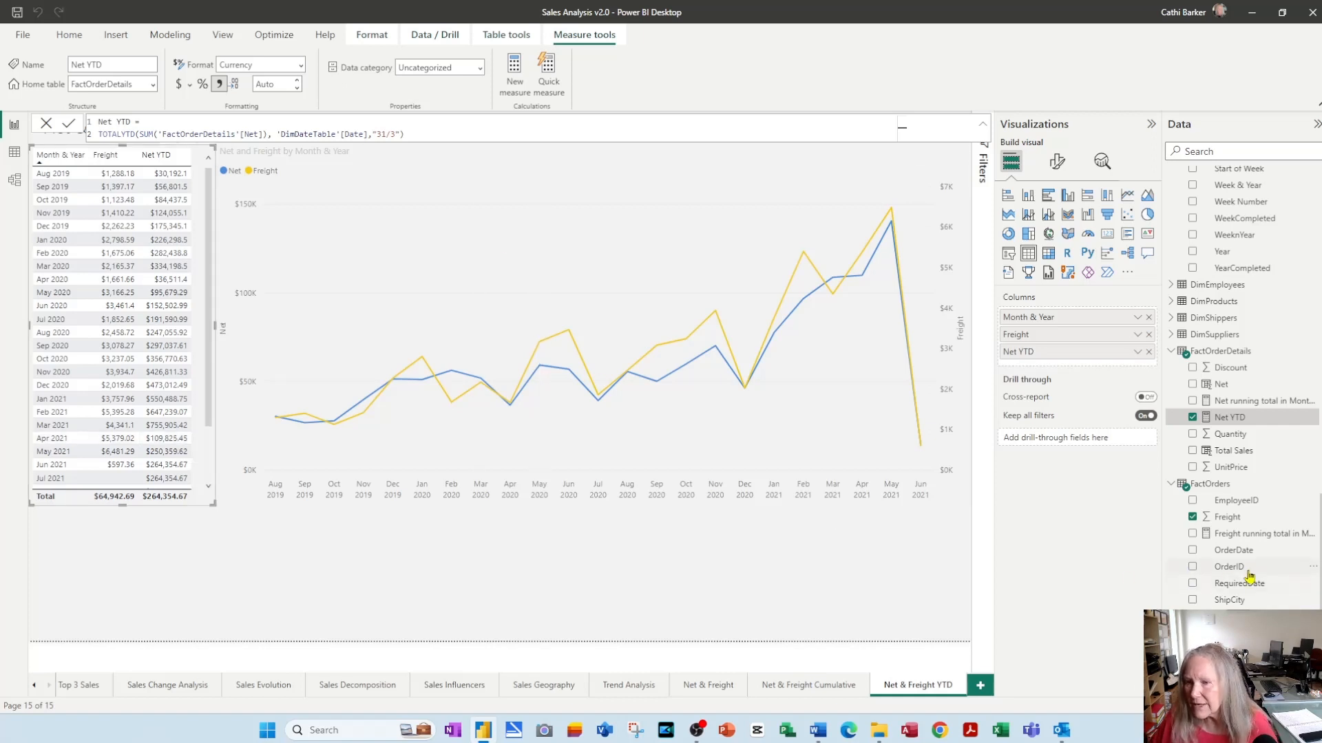
# Step: Start a new quick measure in the FactOrders table with the Year-to-date total calculation
pyautogui.click(1219, 490)
pyautogui.rightClick(1219, 490)
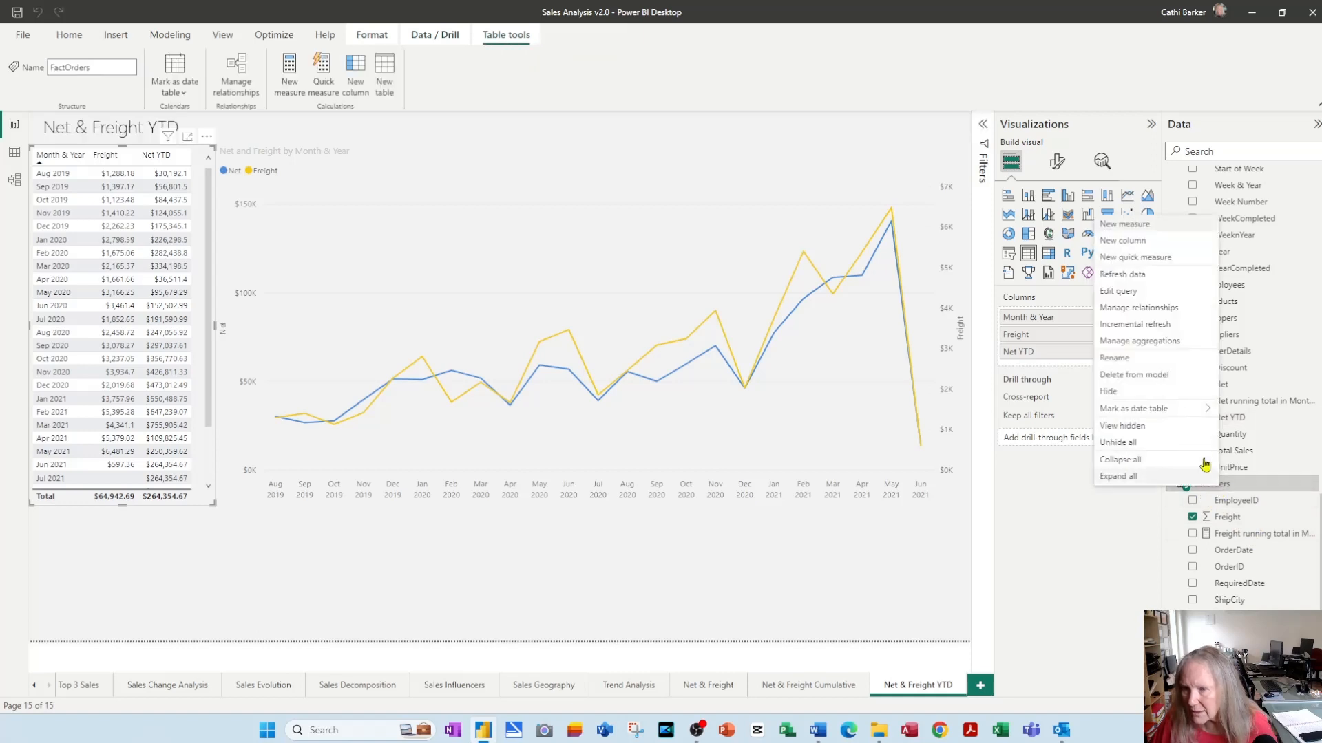
pyautogui.click(1136, 257)
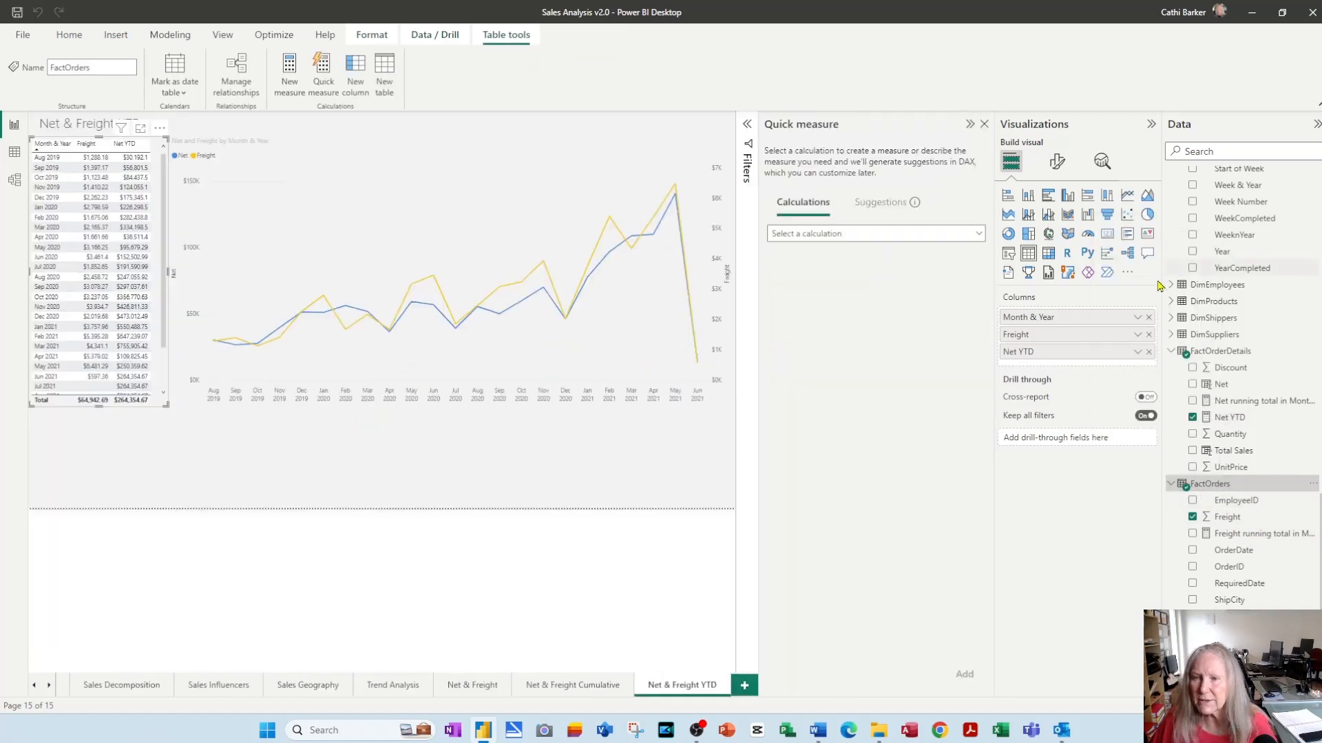
pyautogui.click(978, 235)
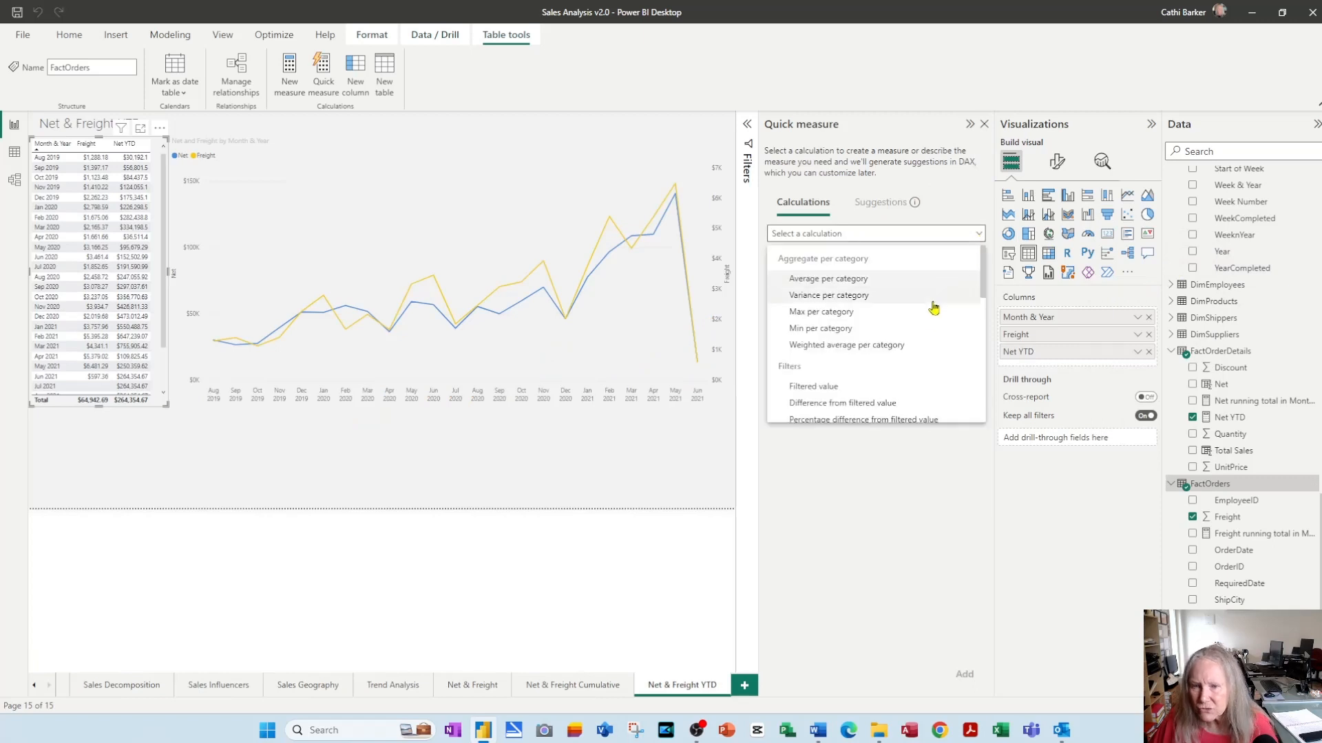
pyautogui.scroll(-3, 925, 351)
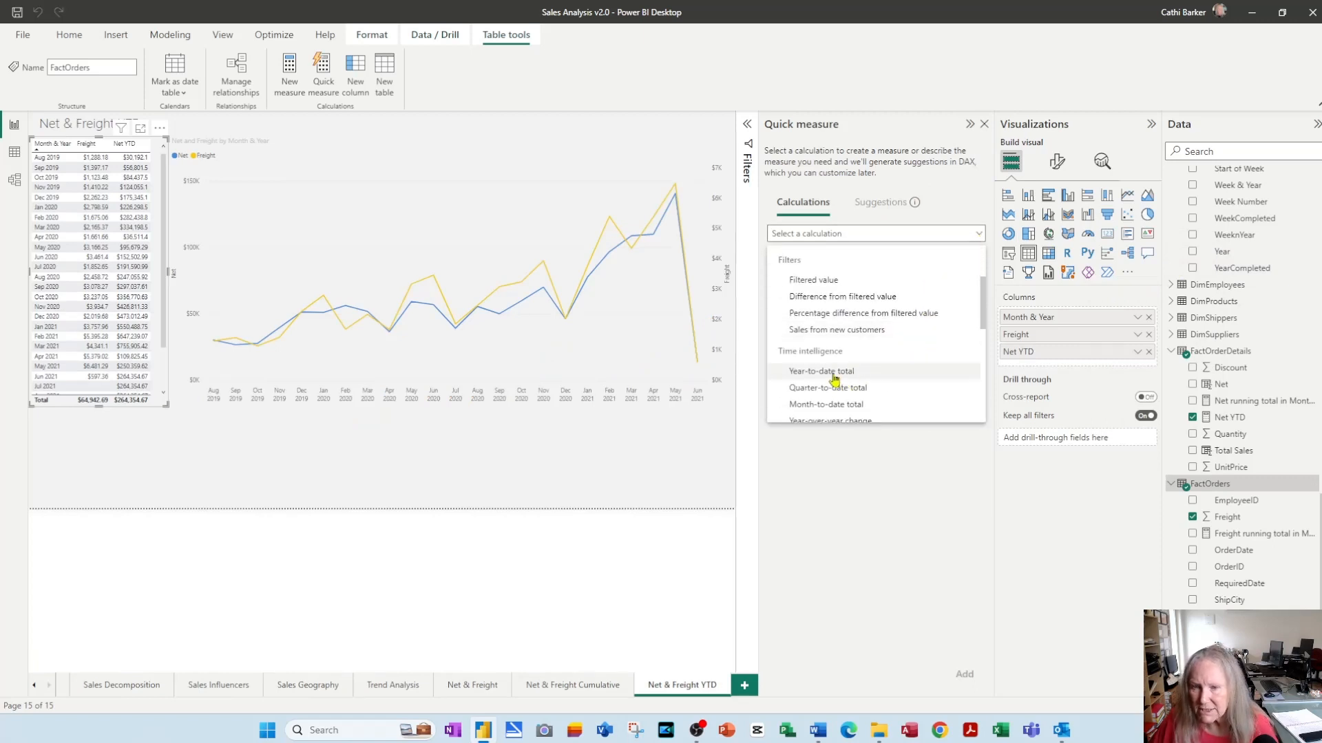
pyautogui.click(834, 373)
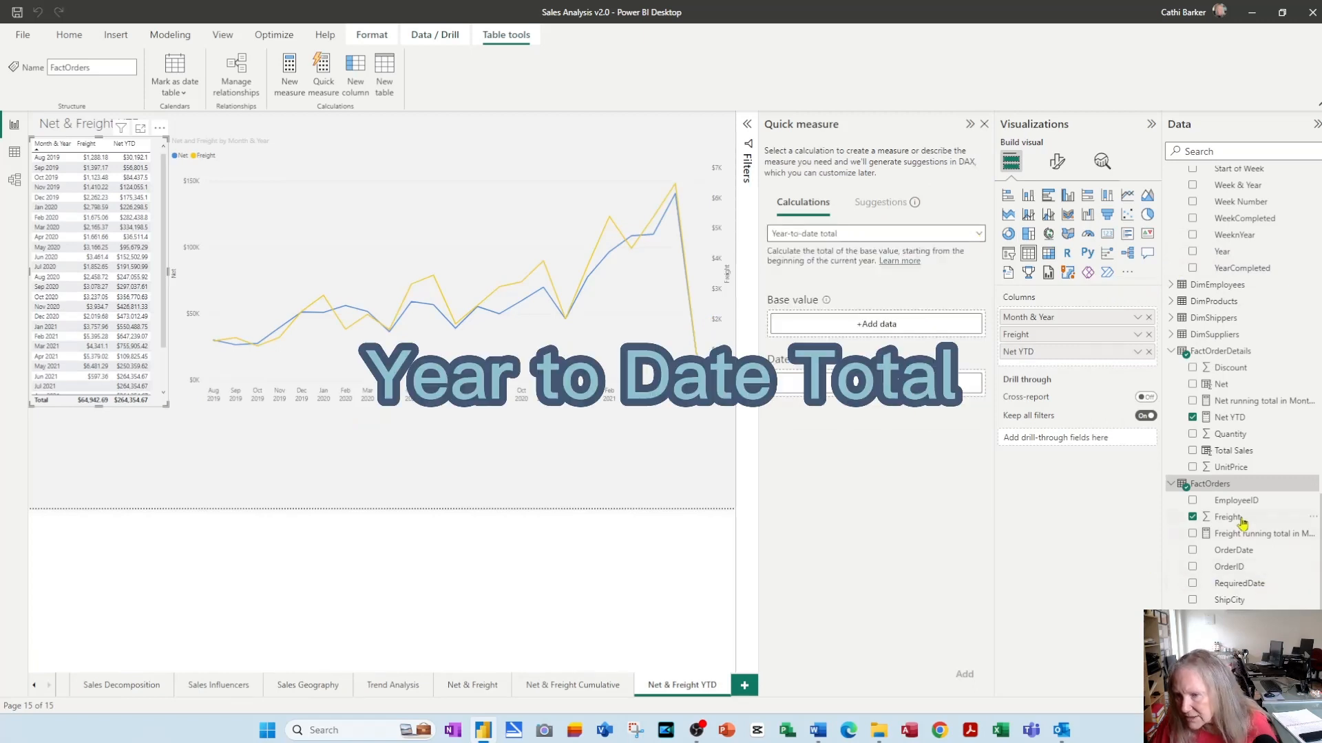
# Step: Add the year-to-date measure with Sum of Freight as base value and DimDateTable's Date as date, and close the quick measure setup
pyautogui.moveTo(1243, 523); pyautogui.dragTo(861, 326)
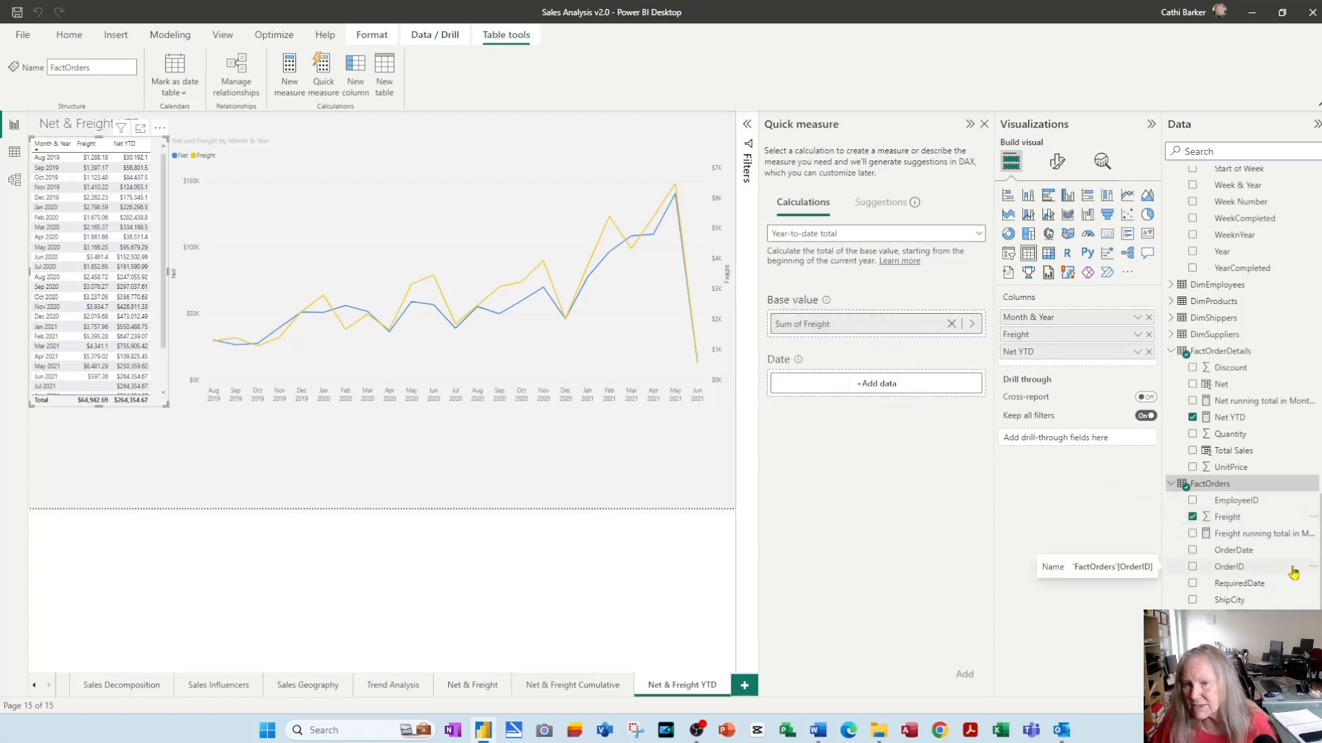
pyautogui.scroll(10, 1294, 573)
pyautogui.scroll(1, 1295, 573)
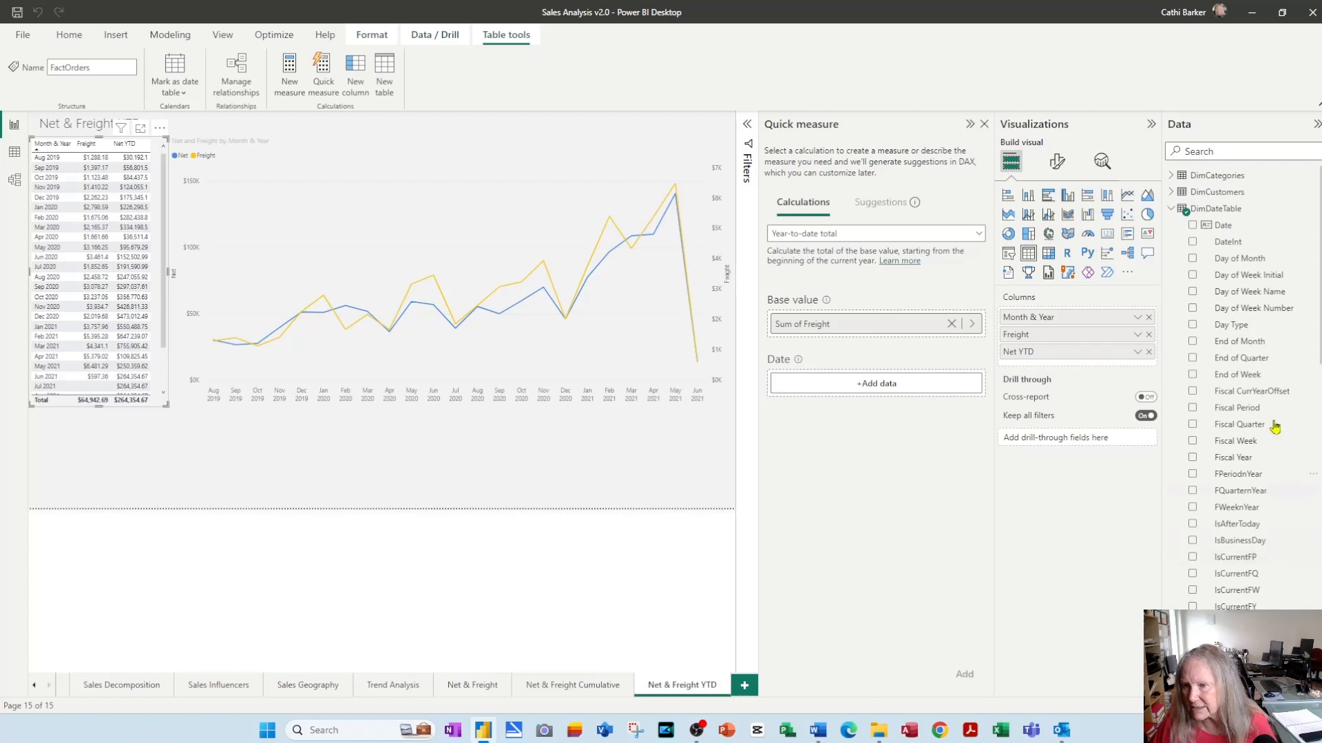
pyautogui.moveTo(1218, 225); pyautogui.dragTo(874, 385)
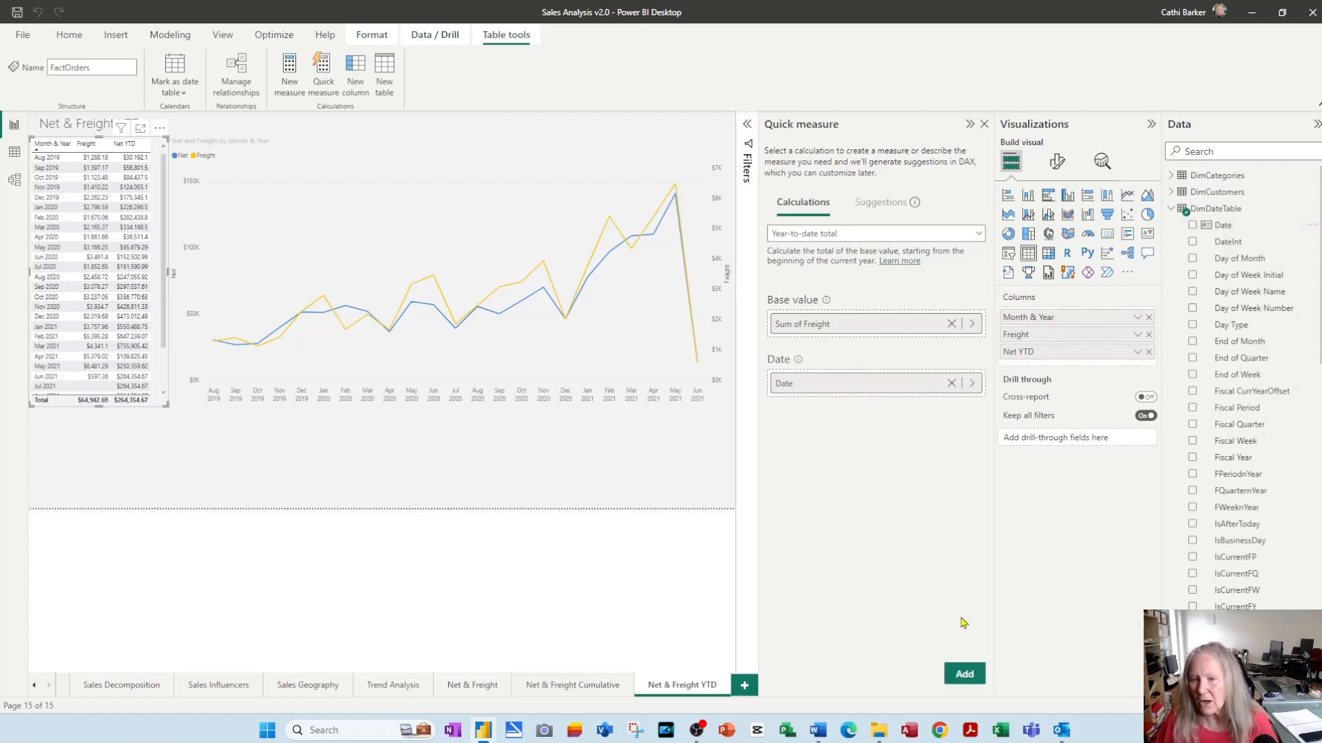
pyautogui.click(971, 677)
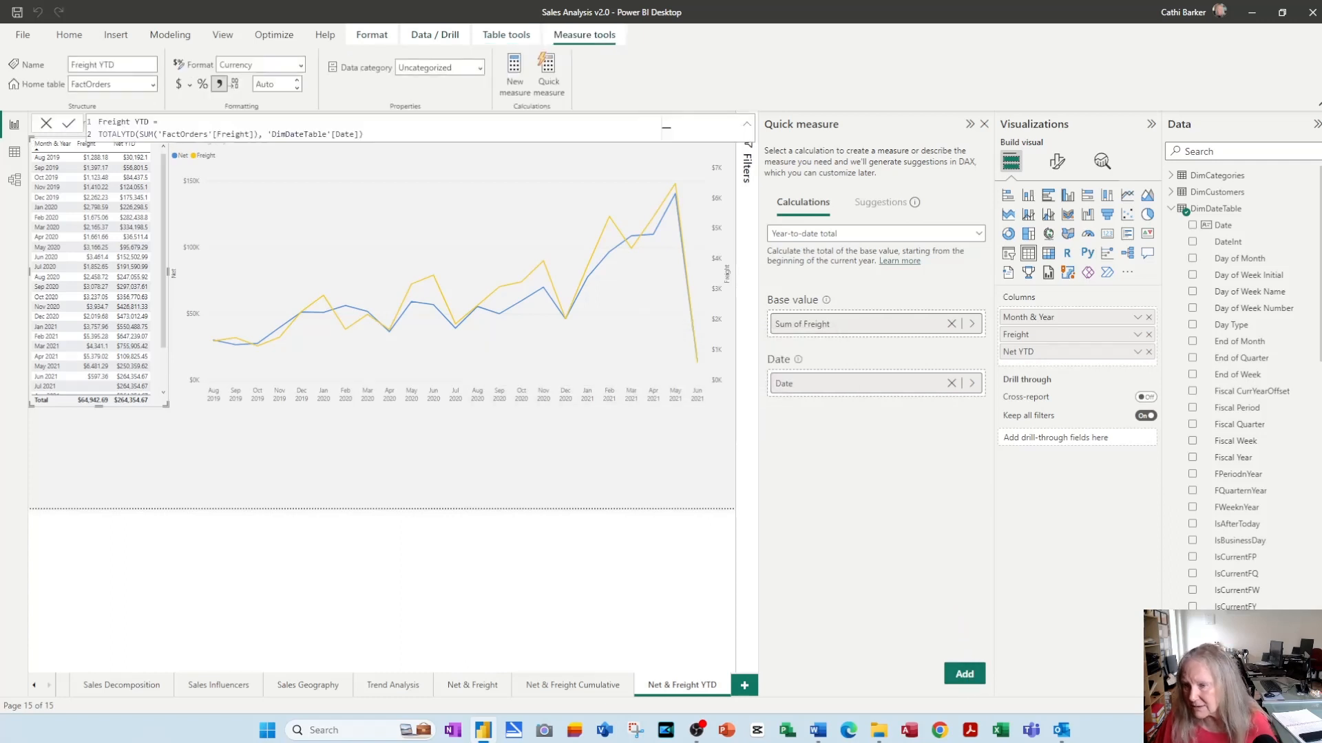
pyautogui.click(985, 126)
# Step: Replace the Freight column in the monthly table with the Freight YTD measure, placed before Net YTD
pyautogui.scroll(-10, 1279, 430)
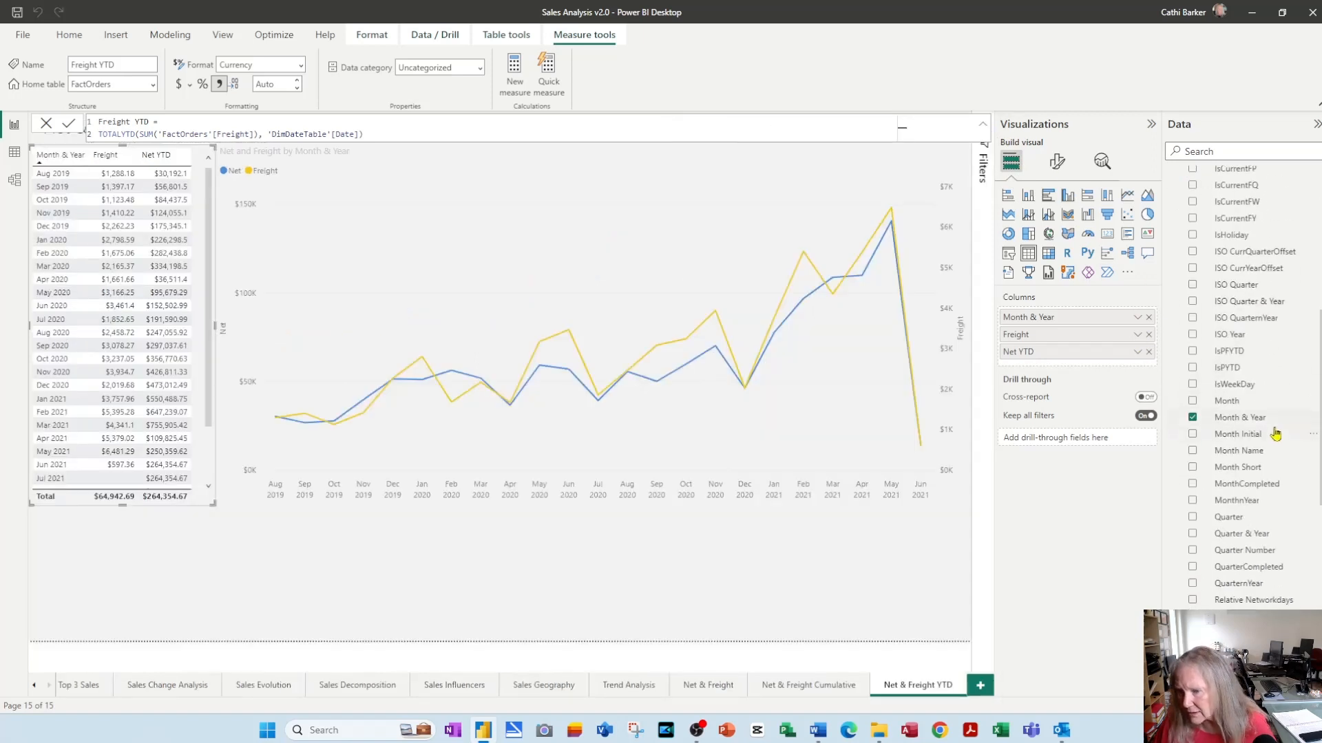
pyautogui.scroll(-5, 1279, 431)
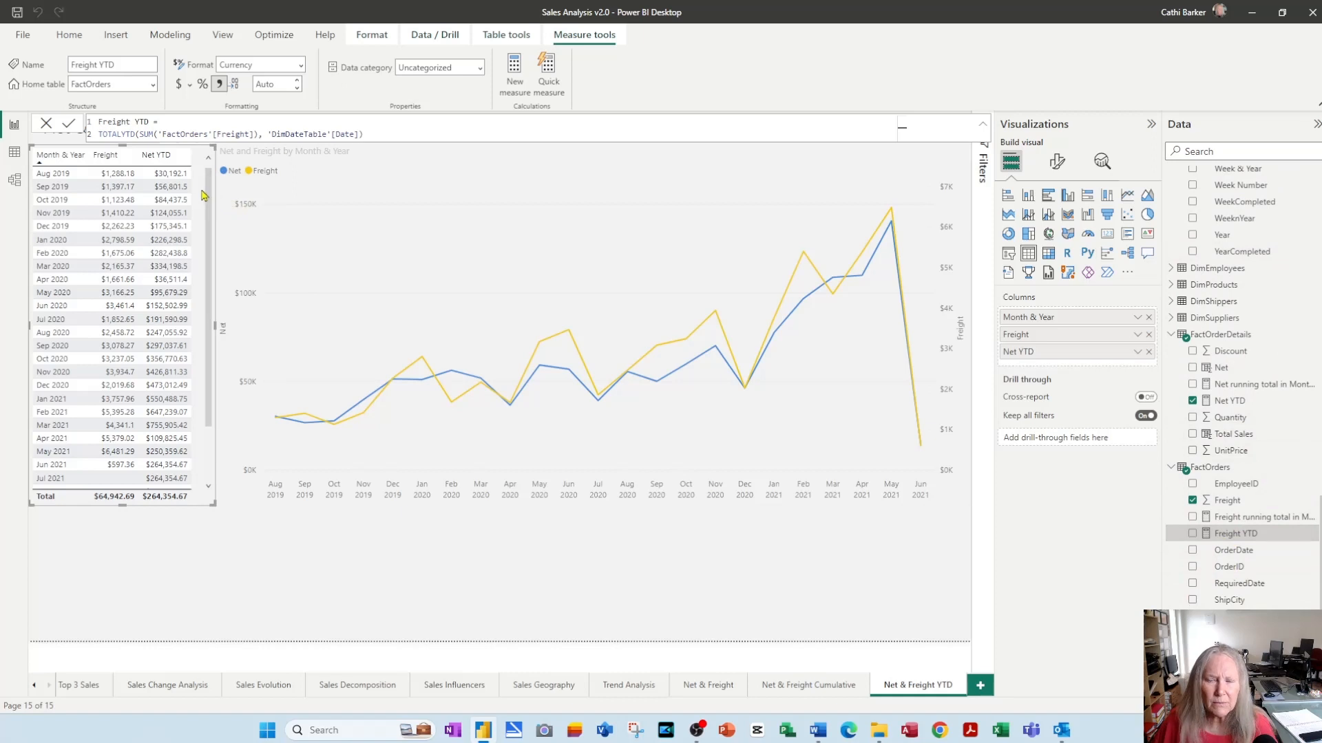
pyautogui.click(1148, 336)
pyautogui.moveTo(1231, 534); pyautogui.dragTo(1078, 326)
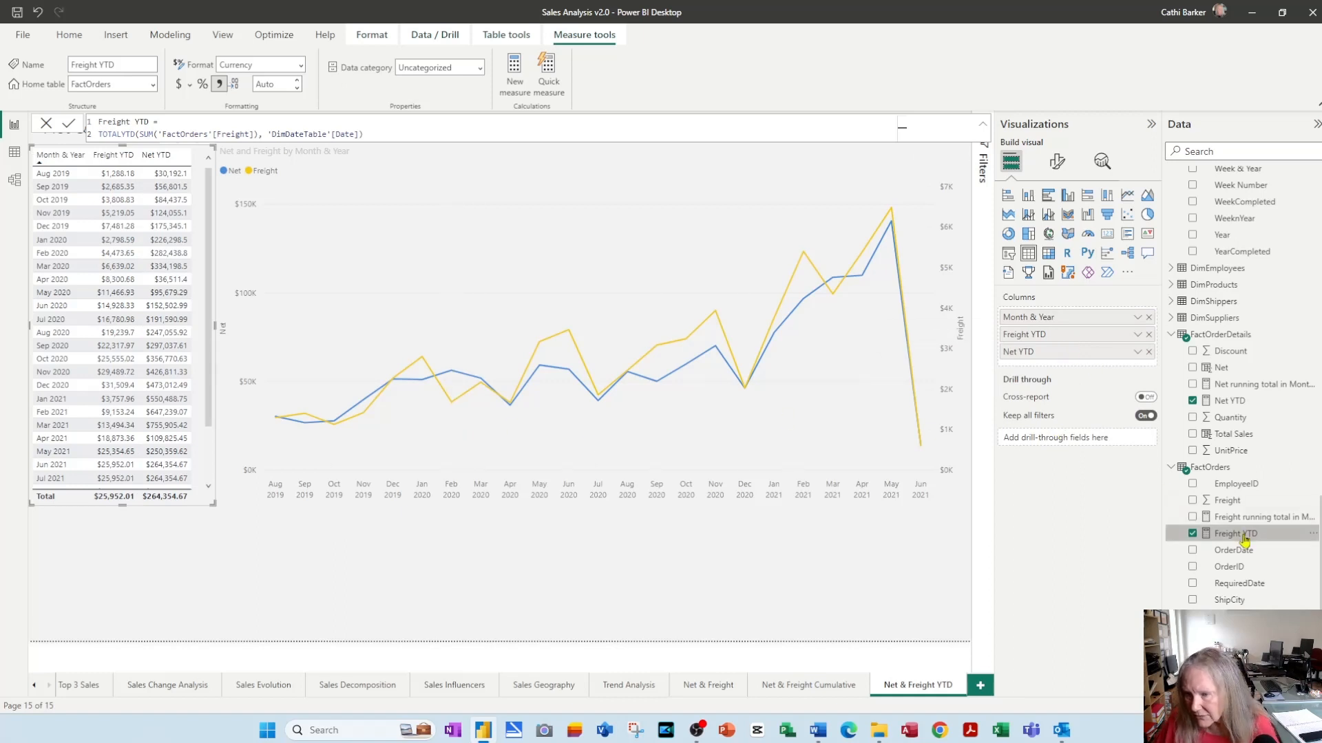
# Step: Add the year-end date "31/3" to the TOTALYTD formula of the Freight YTD measure
pyautogui.click(361, 134)
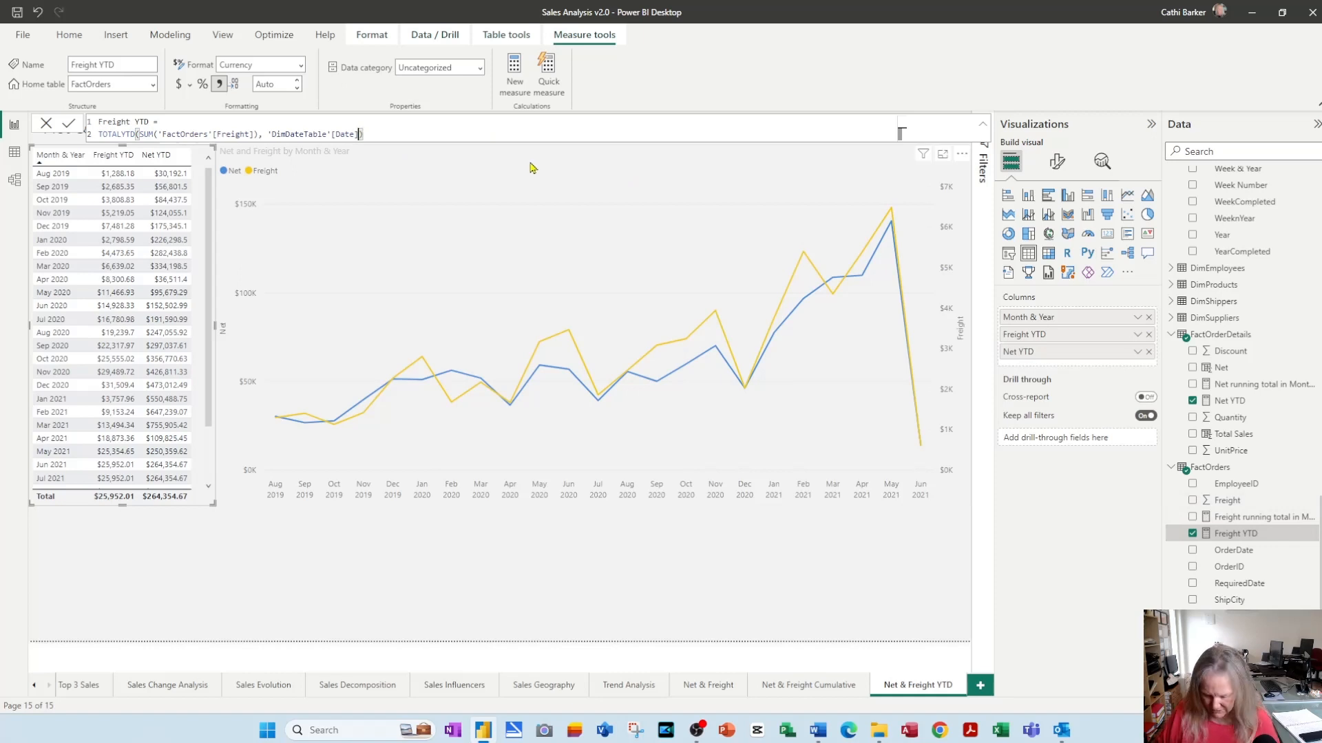
pyautogui.write(',"31/3')
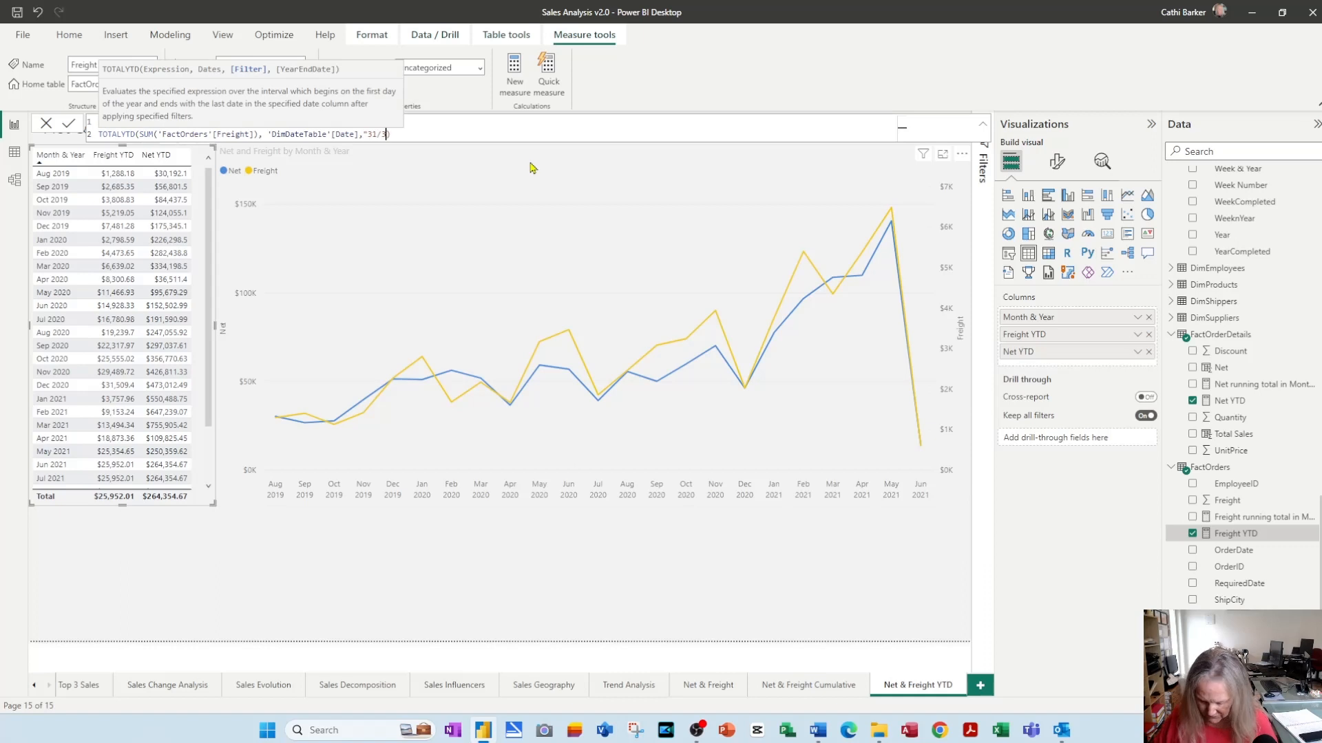
pyautogui.write('"')
pyautogui.press('Return')
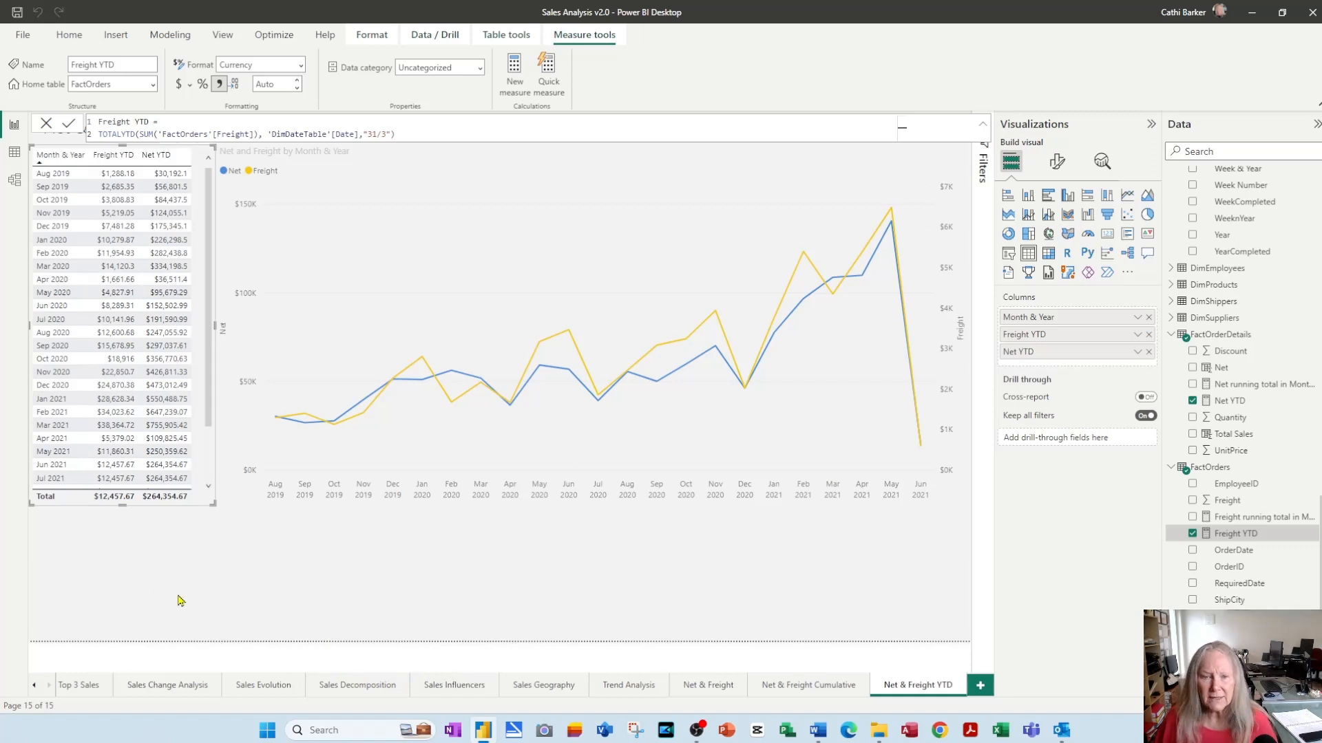
# Step: Extend the table downwards to fit all months through Dec 2021, and make the line chart equally tall
pyautogui.moveTo(121, 506); pyautogui.dragTo(115, 589)
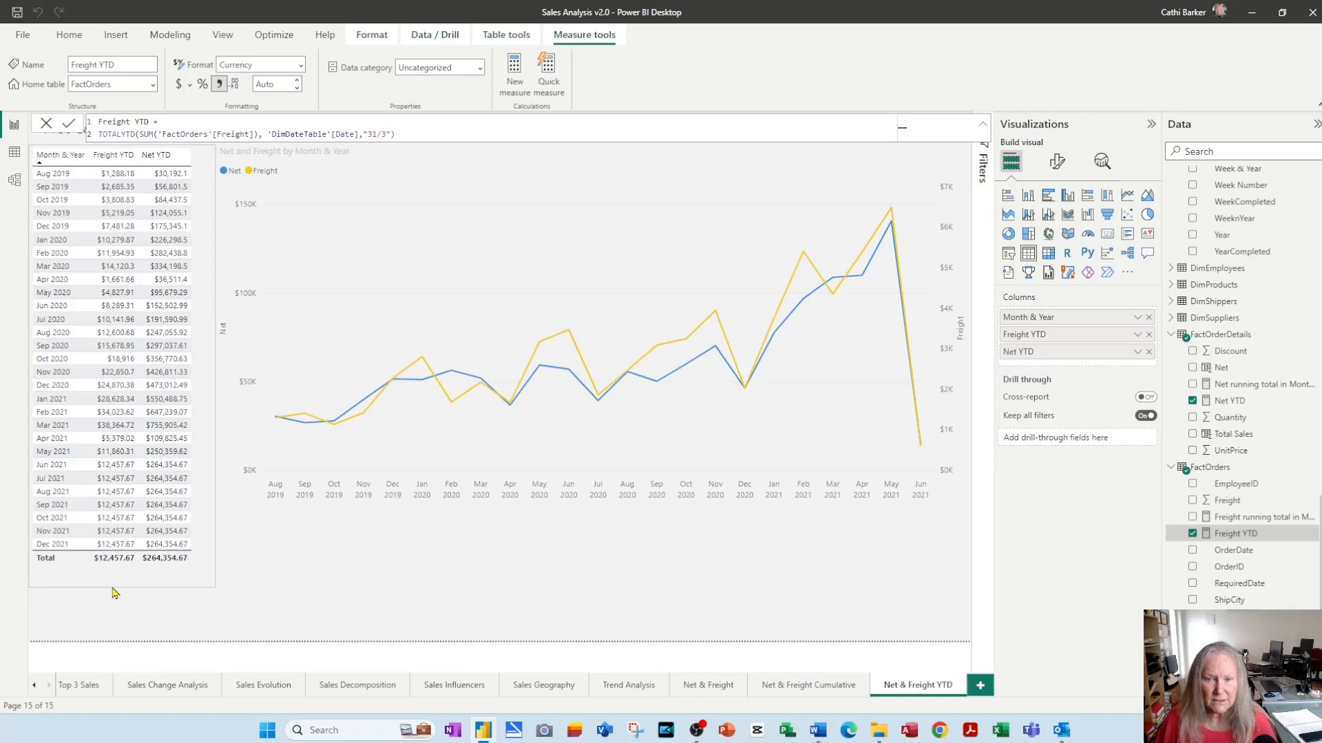
pyautogui.click(524, 532)
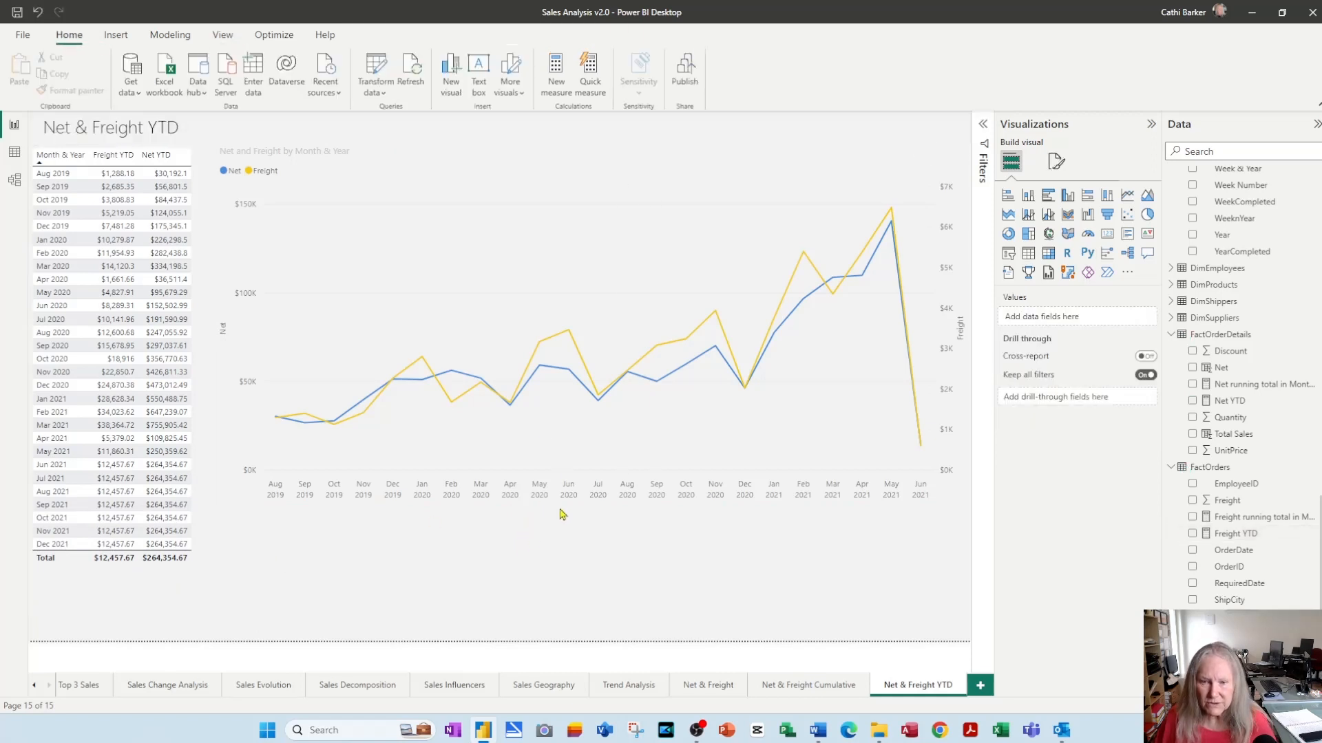
pyautogui.click(547, 446)
pyautogui.moveTo(594, 506); pyautogui.dragTo(585, 586)
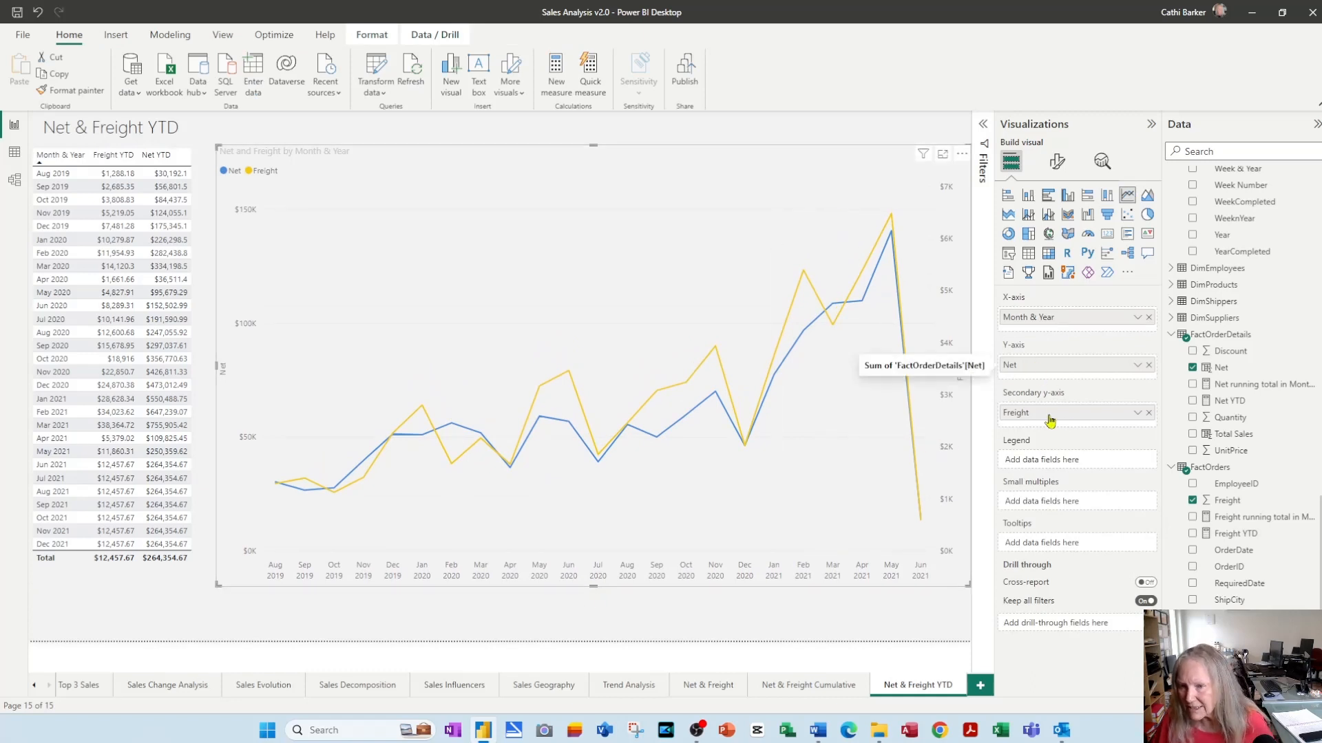
# Step: Replace Net with Net YTD on the line chart's Y-axis and Freight with Freight YTD on its secondary y-axis
pyautogui.click(1148, 366)
pyautogui.moveTo(1237, 410); pyautogui.dragTo(1092, 369)
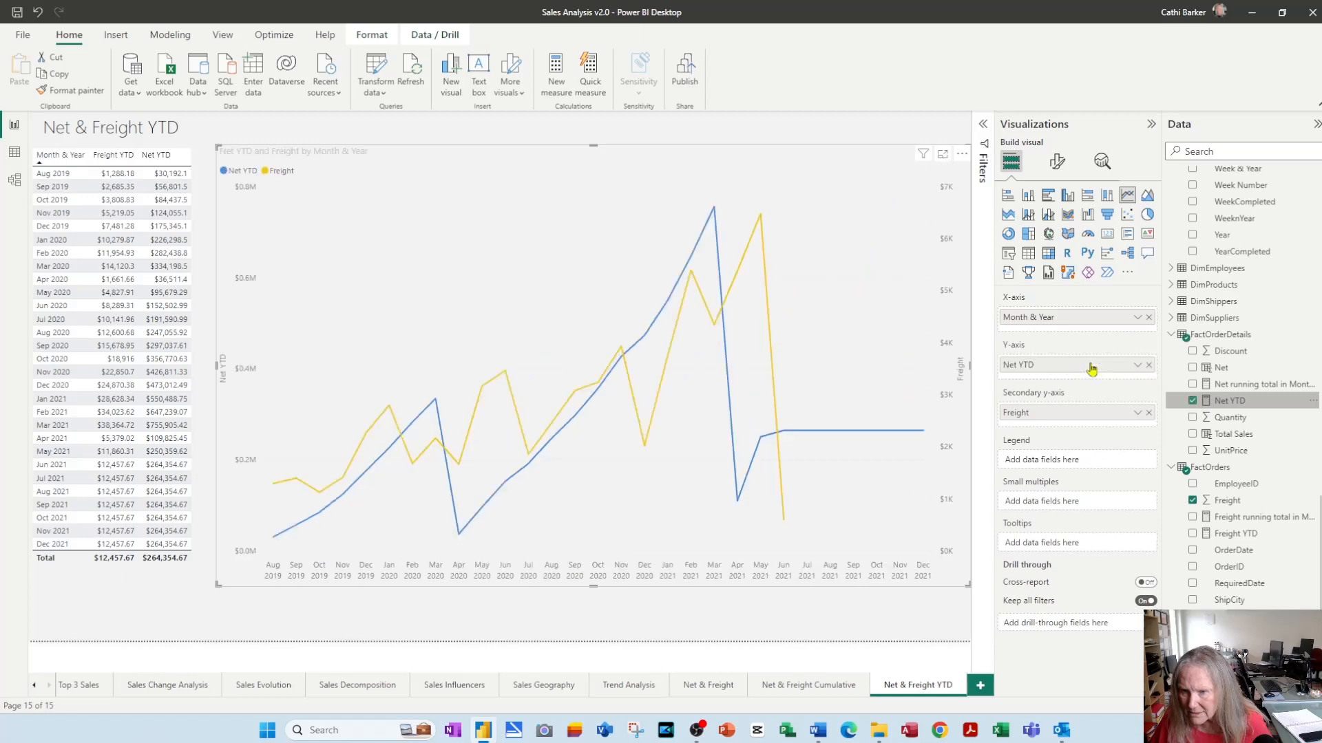
pyautogui.click(1148, 413)
pyautogui.moveTo(1234, 533); pyautogui.dragTo(1094, 418)
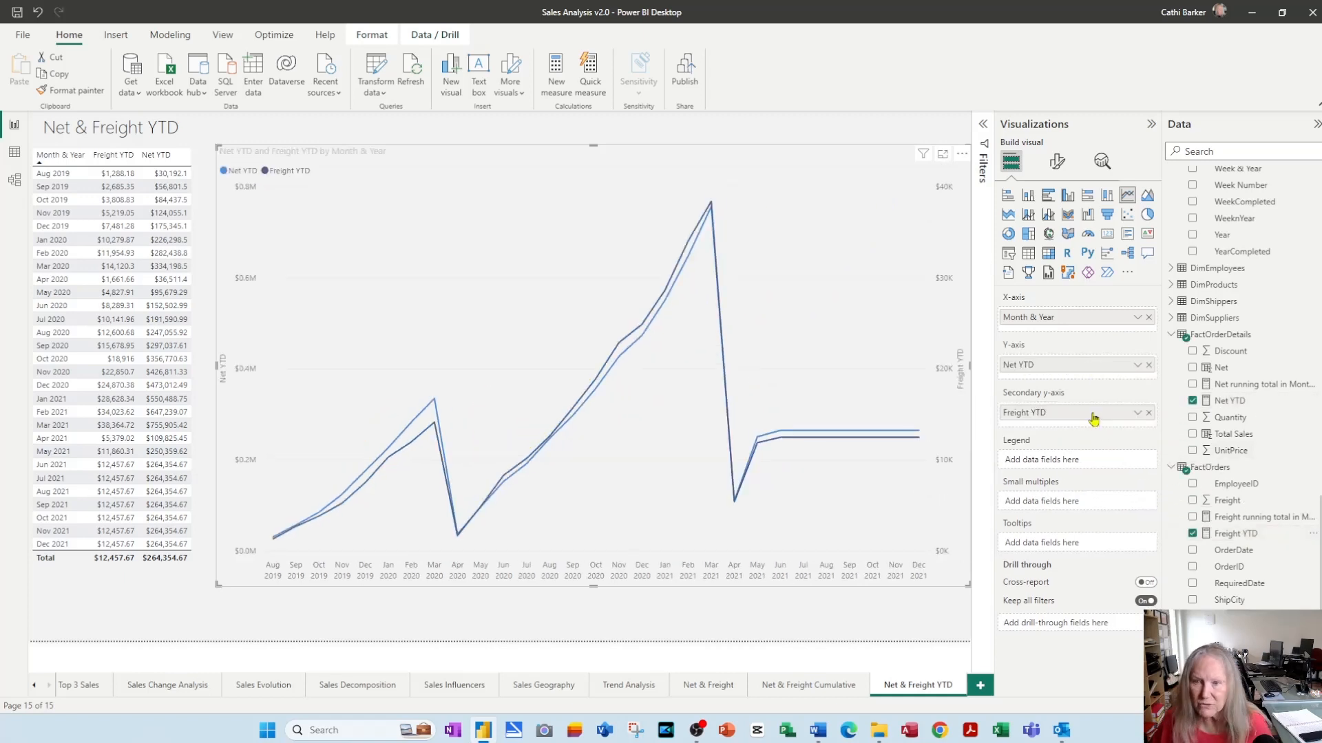
# Step: Change the line chart's Freight YTD line colour to yellow
pyautogui.click(1057, 161)
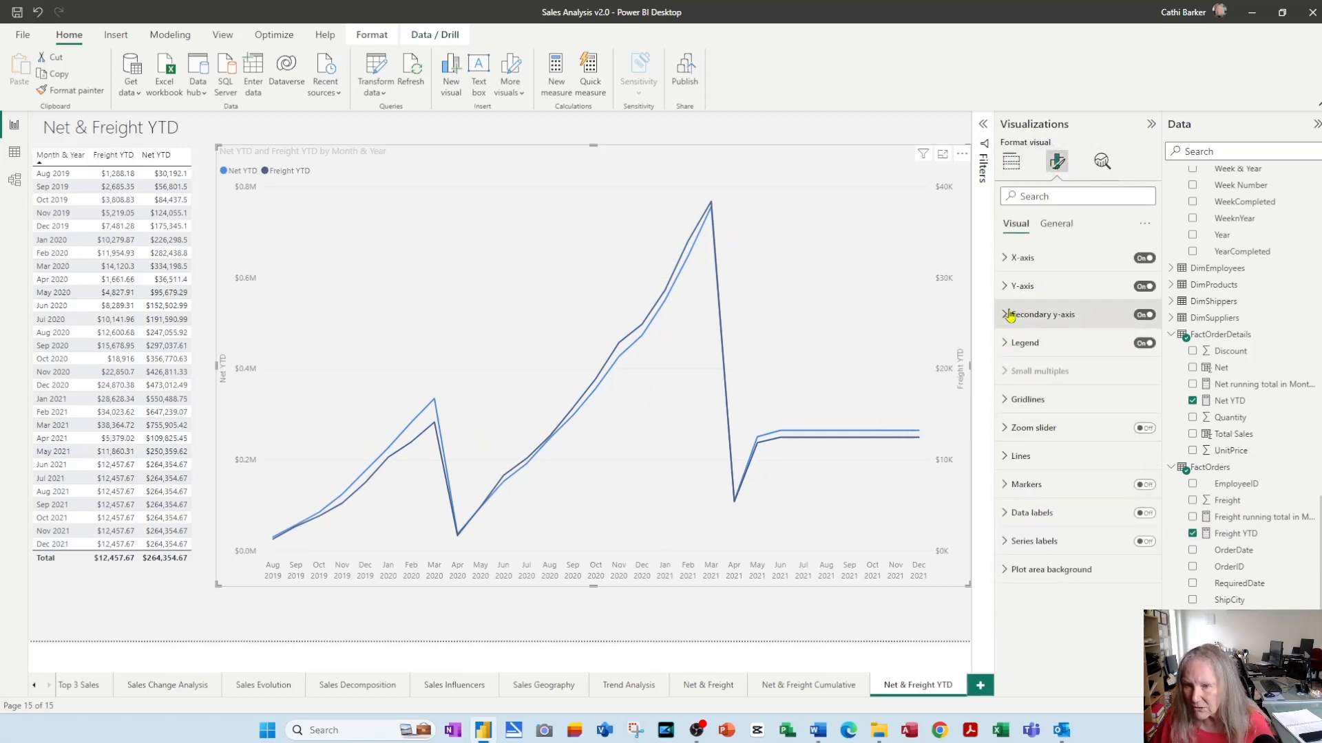
pyautogui.click(1012, 456)
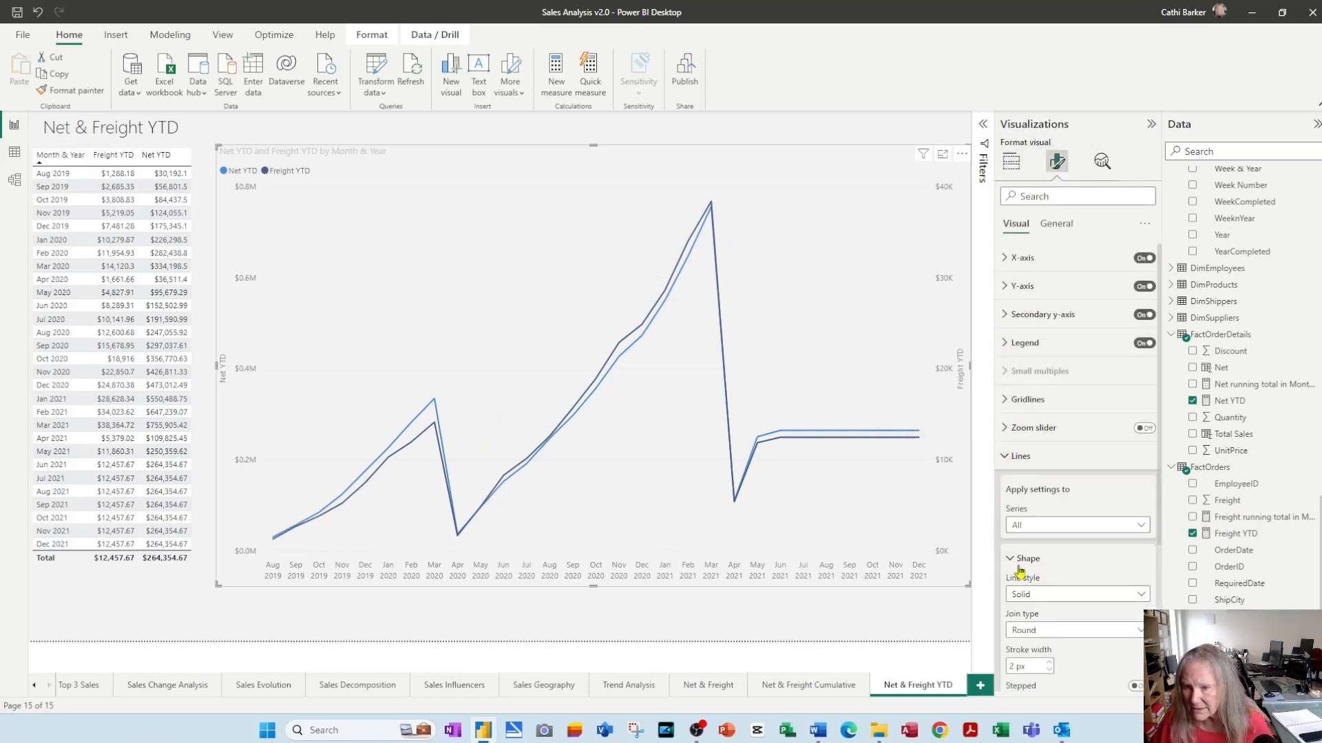
pyautogui.scroll(-3, 1070, 633)
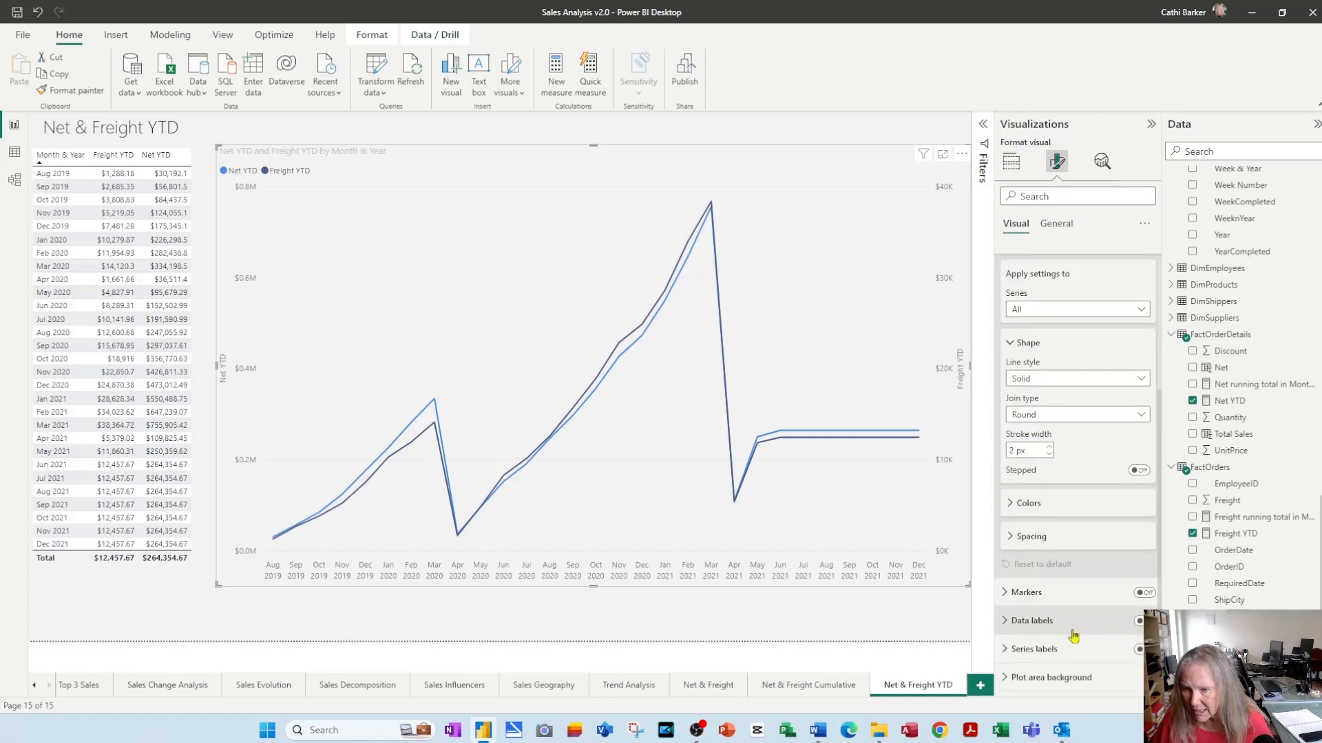
pyautogui.click(1008, 507)
pyautogui.click(1032, 540)
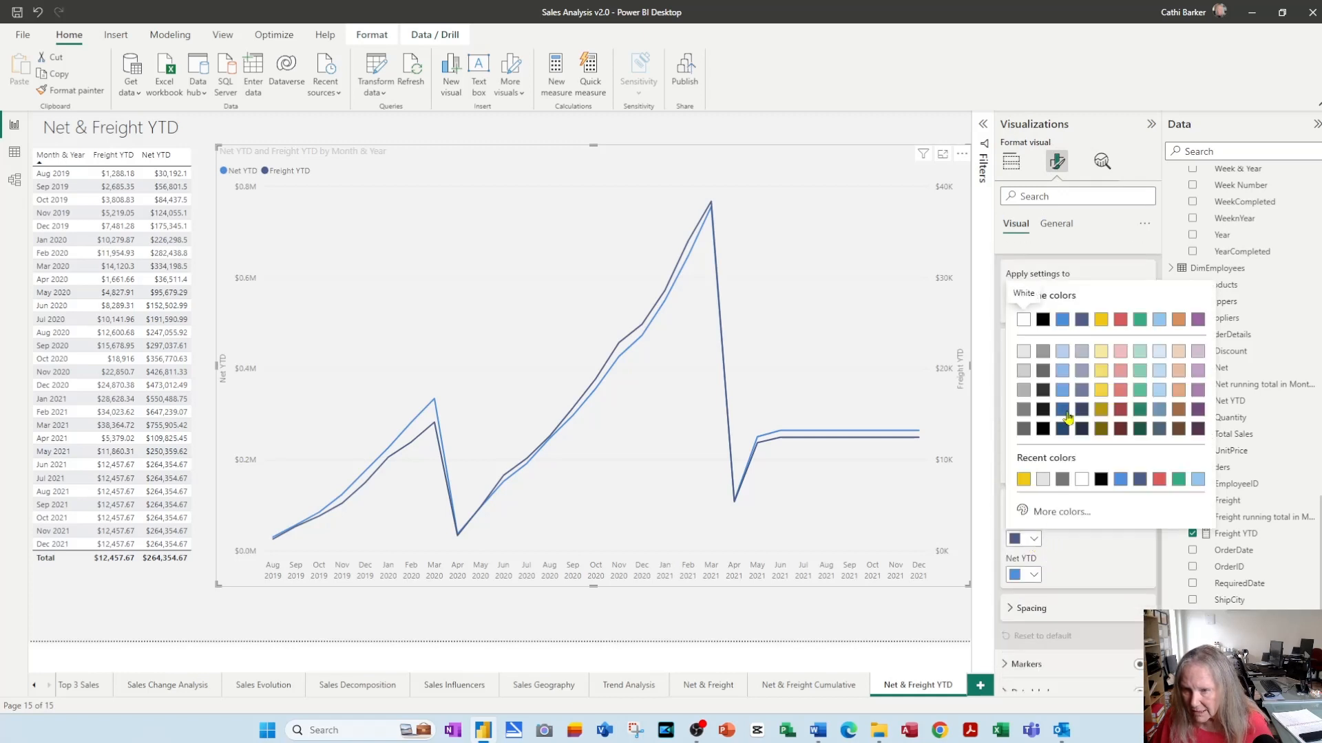
pyautogui.click(1101, 320)
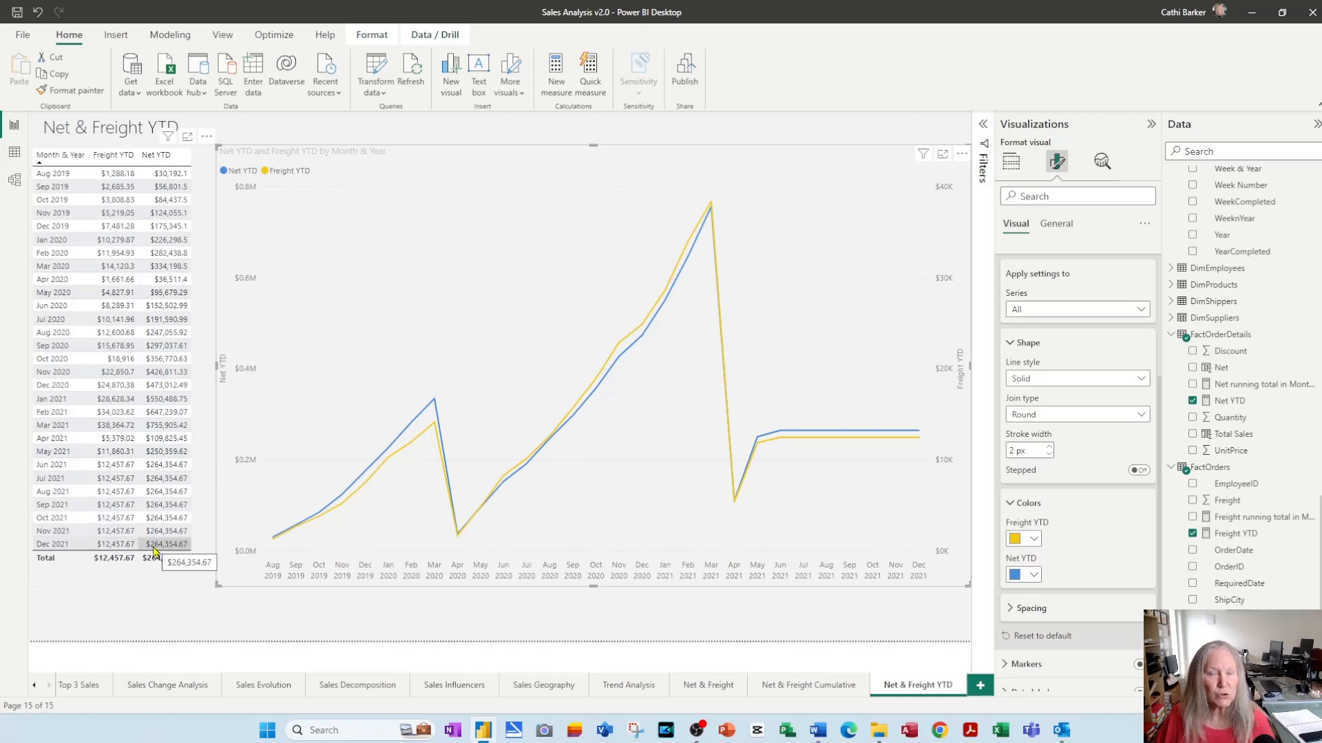
# Step: Review the Net & Freight Cumulative page and the Net & Freight page for comparison
pyautogui.click(834, 692)
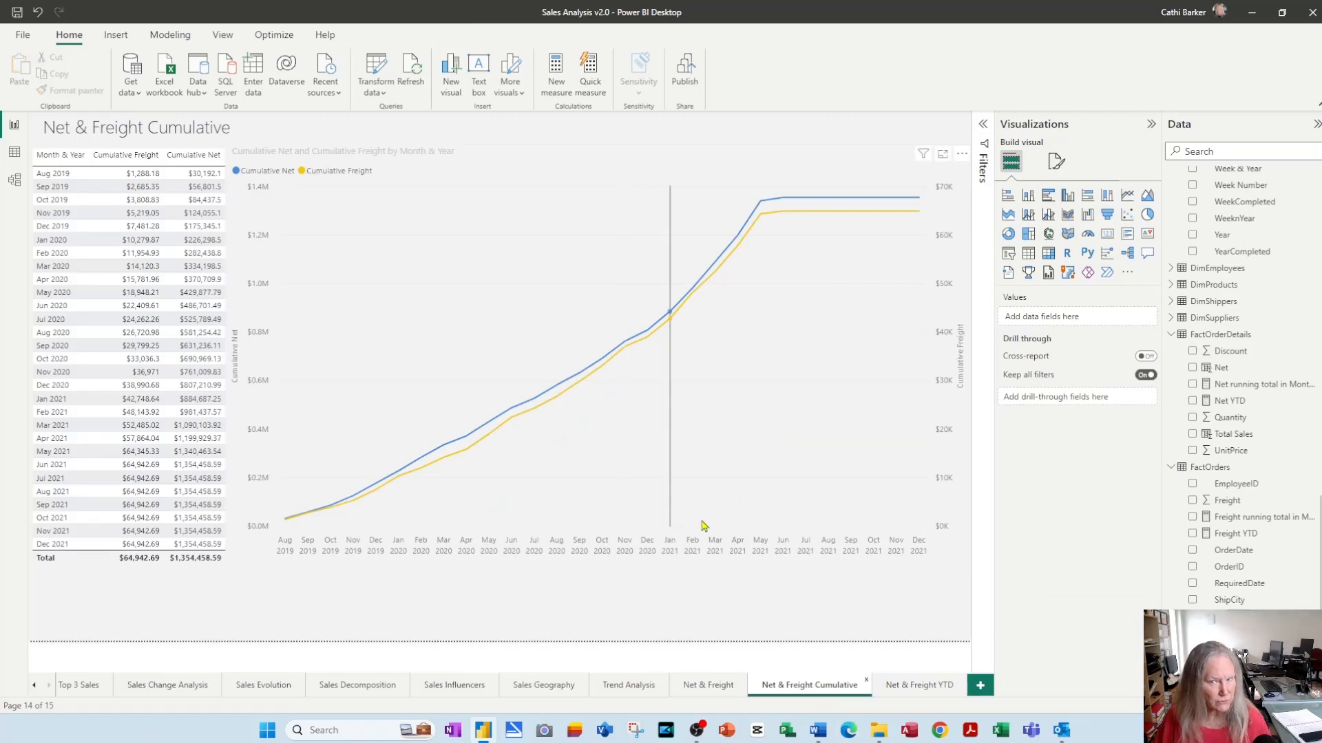
pyautogui.click(710, 687)
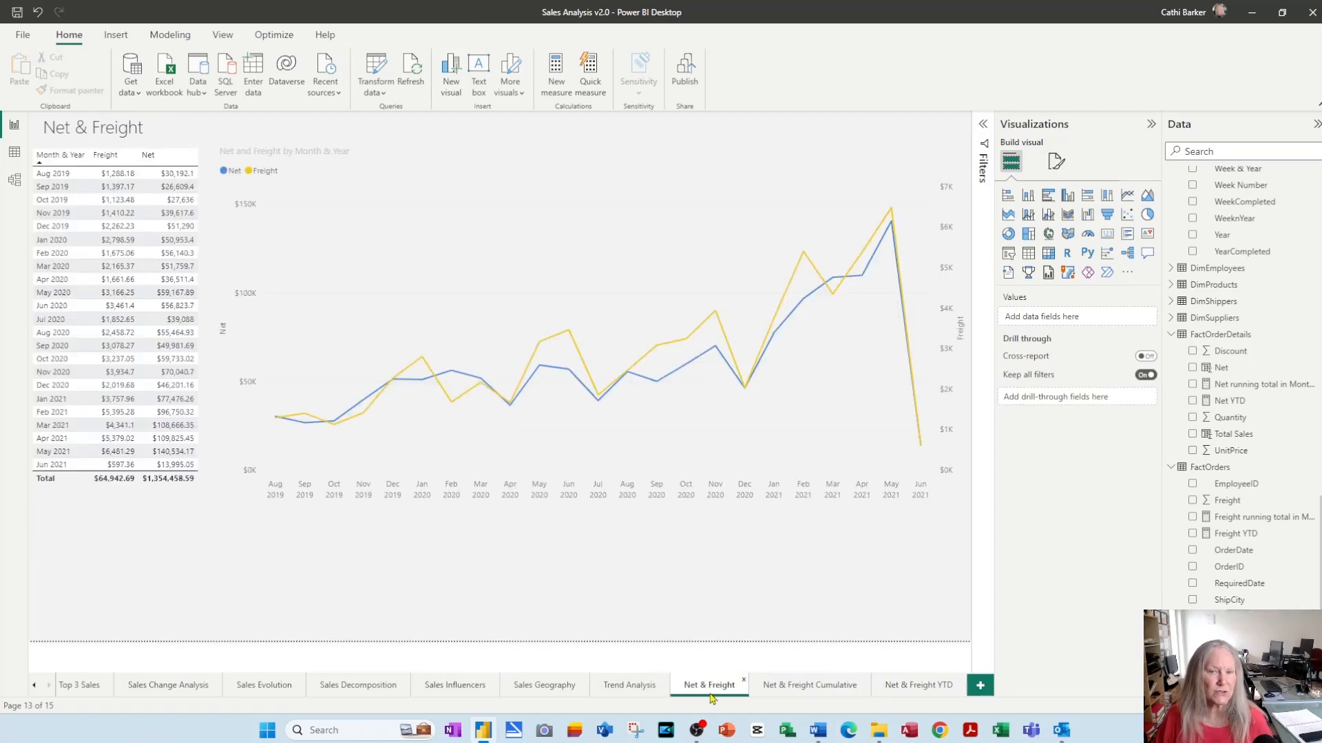